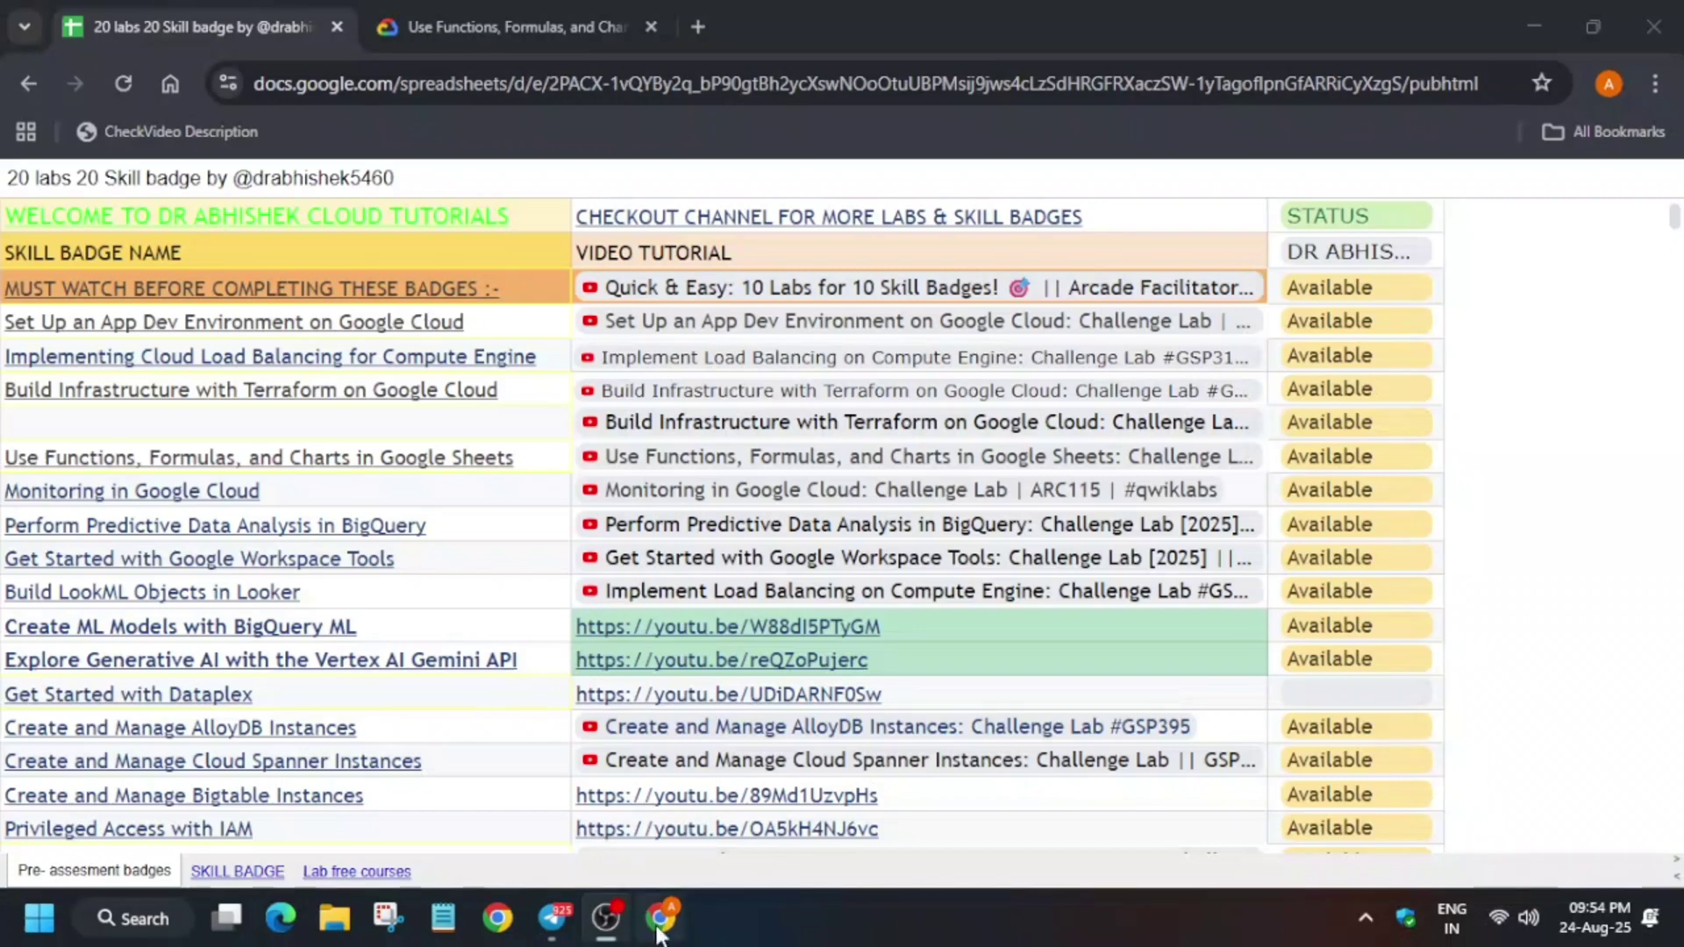
Bring the browser window holding the course page to the front.
left_click(660, 918)
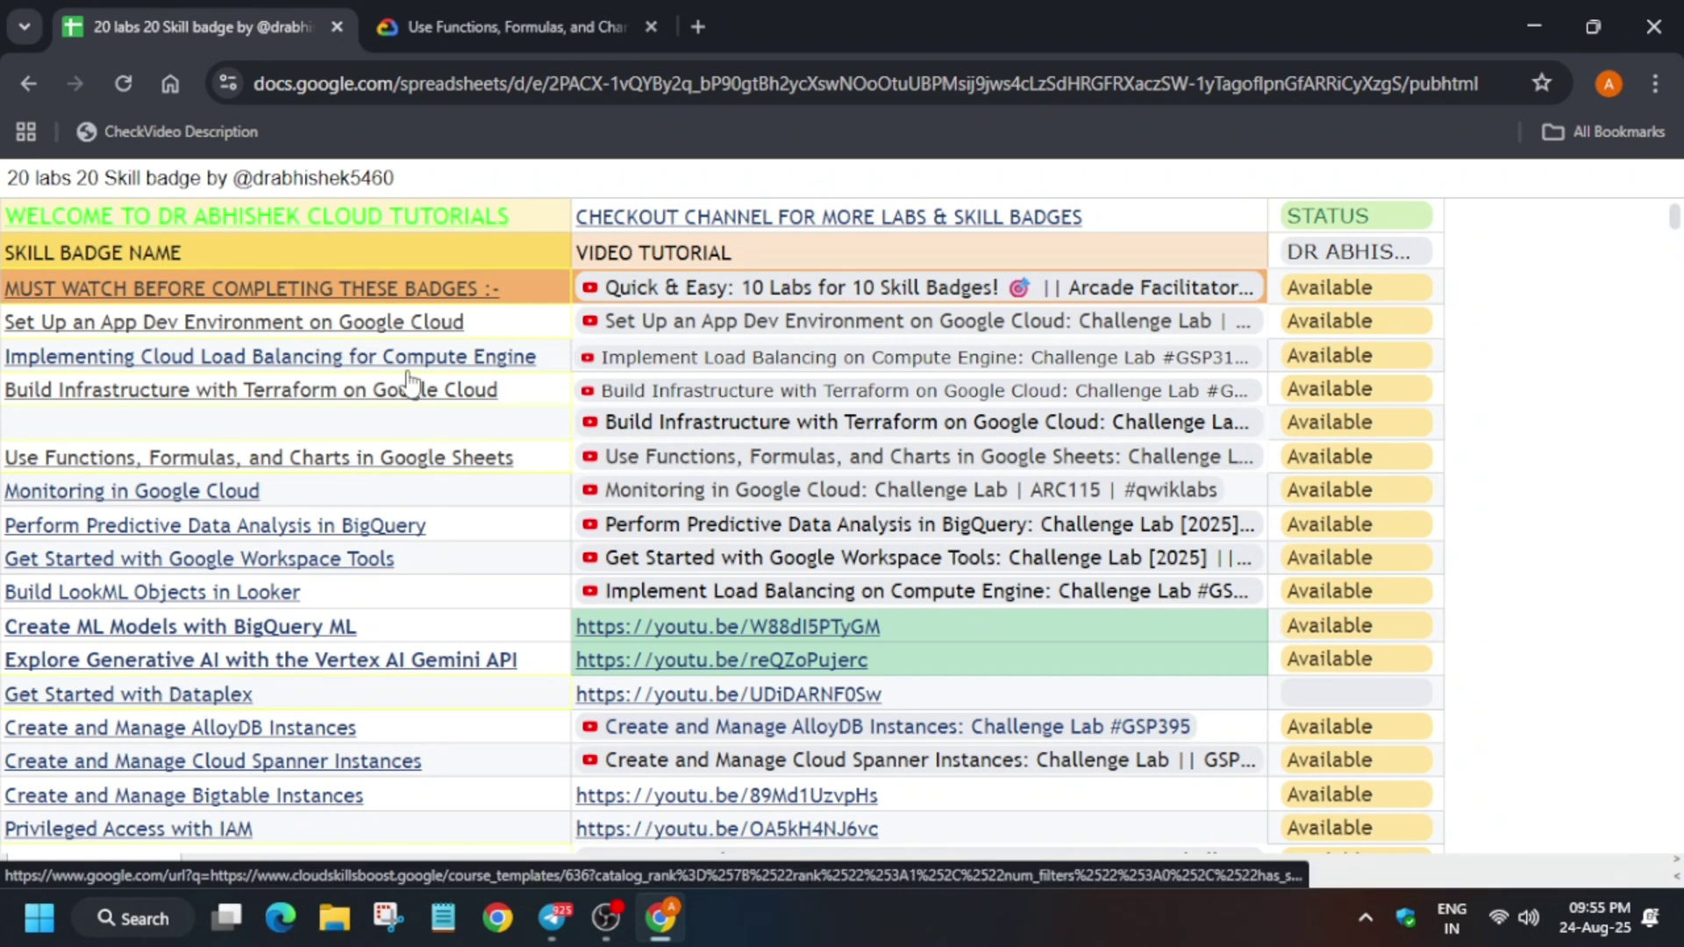
Switch to the Use Functions, Formulas, and Charts course tab and take its pre-assessment.
left_click(508, 27)
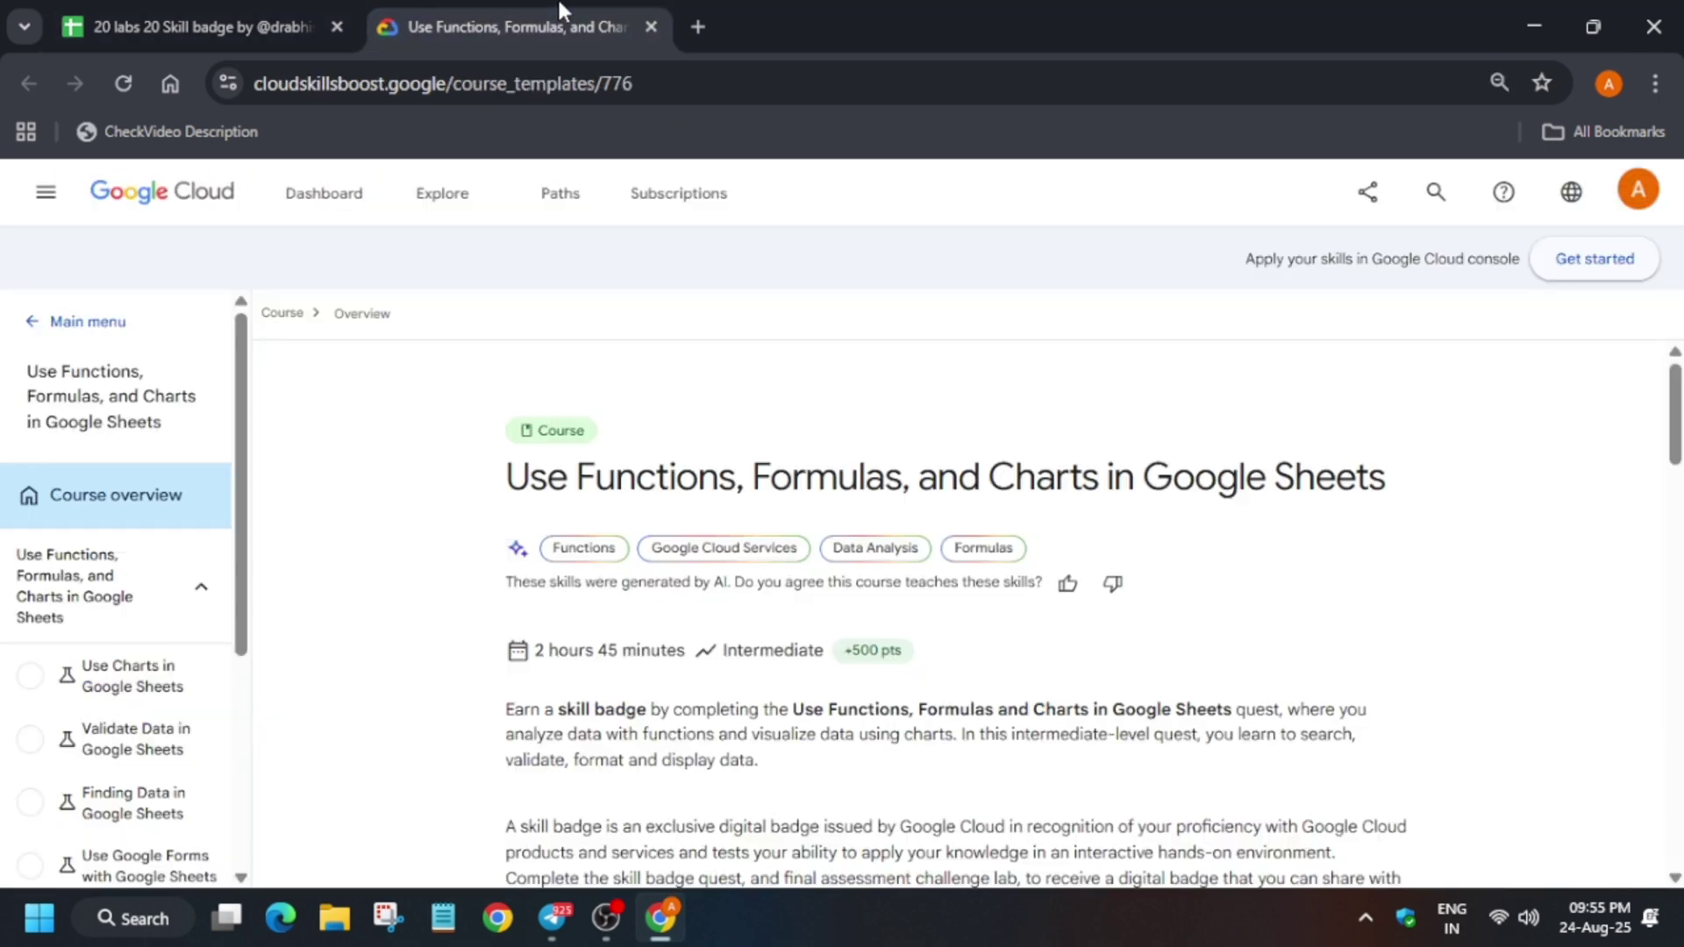
scroll(740, 470, "down", 9)
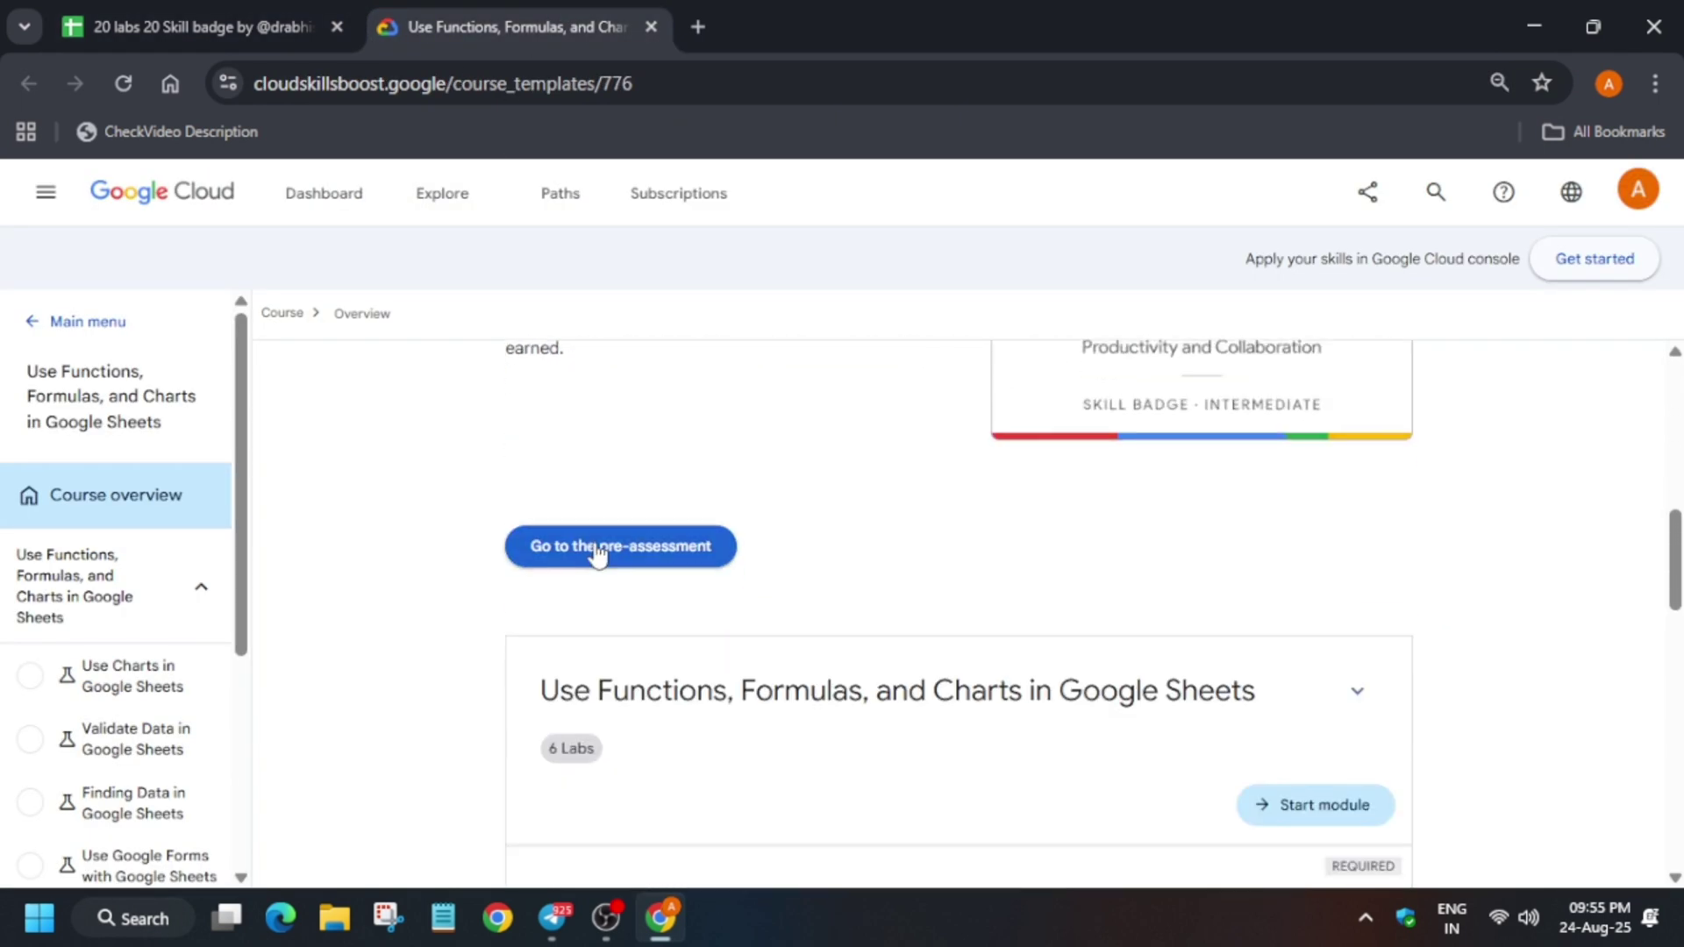
left_click(586, 547)
left_click(988, 678)
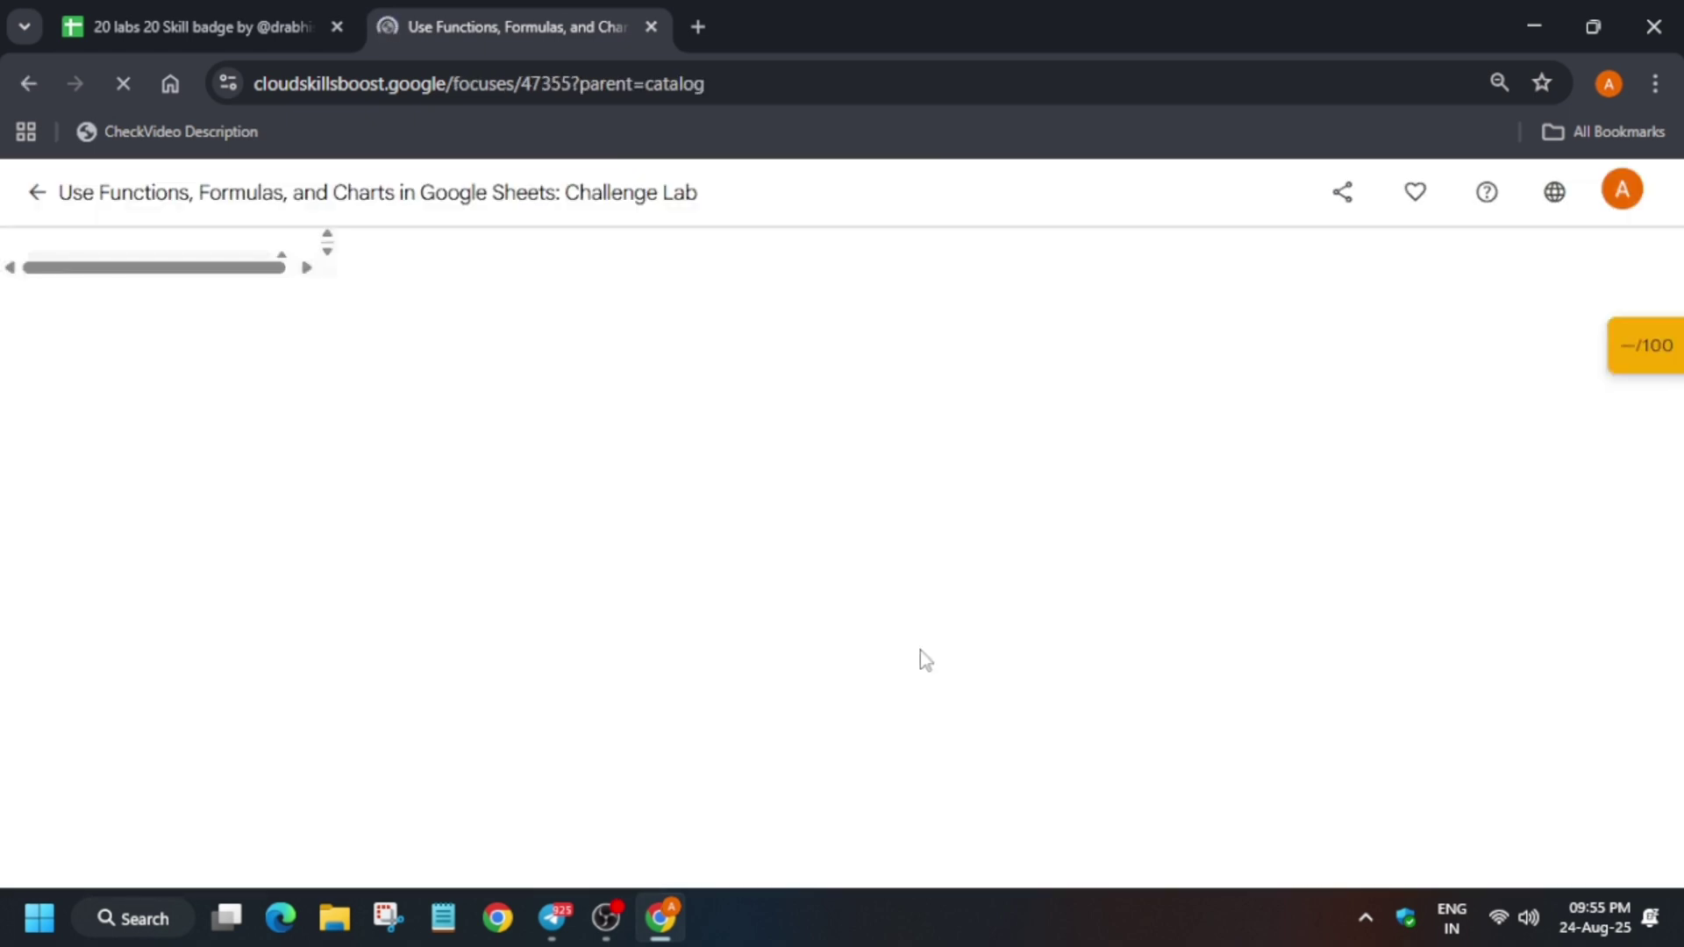
Start the Challenge Lab and open its Google Console link in an incognito window.
triple_click(603, 191)
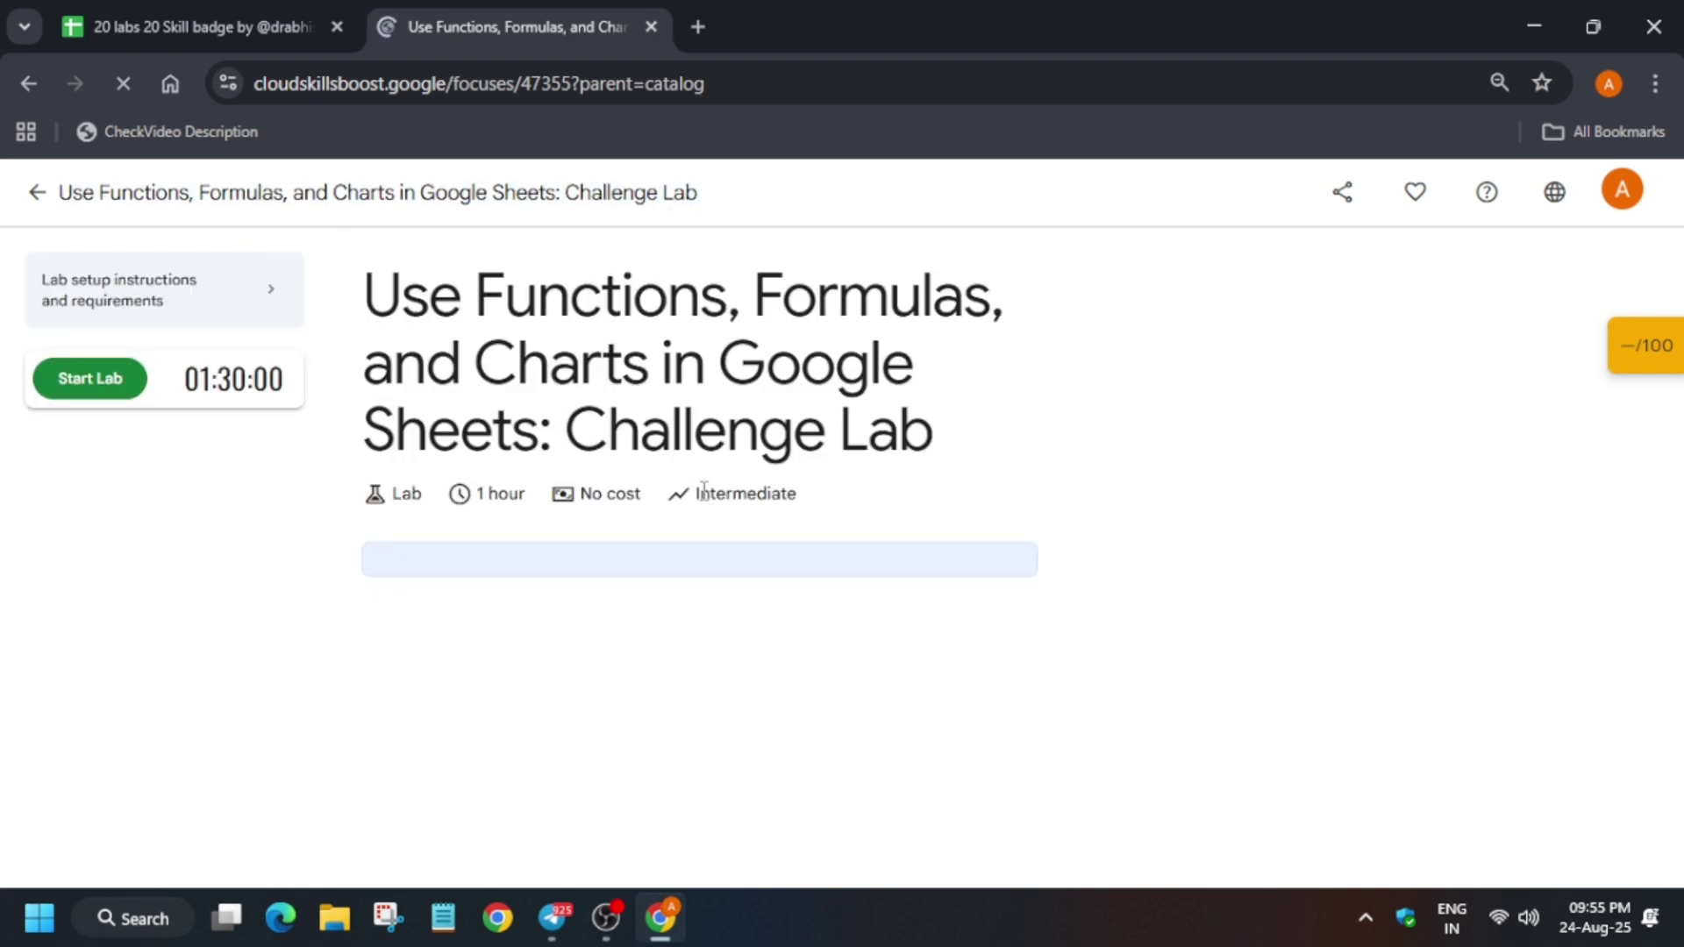
left_click(88, 379)
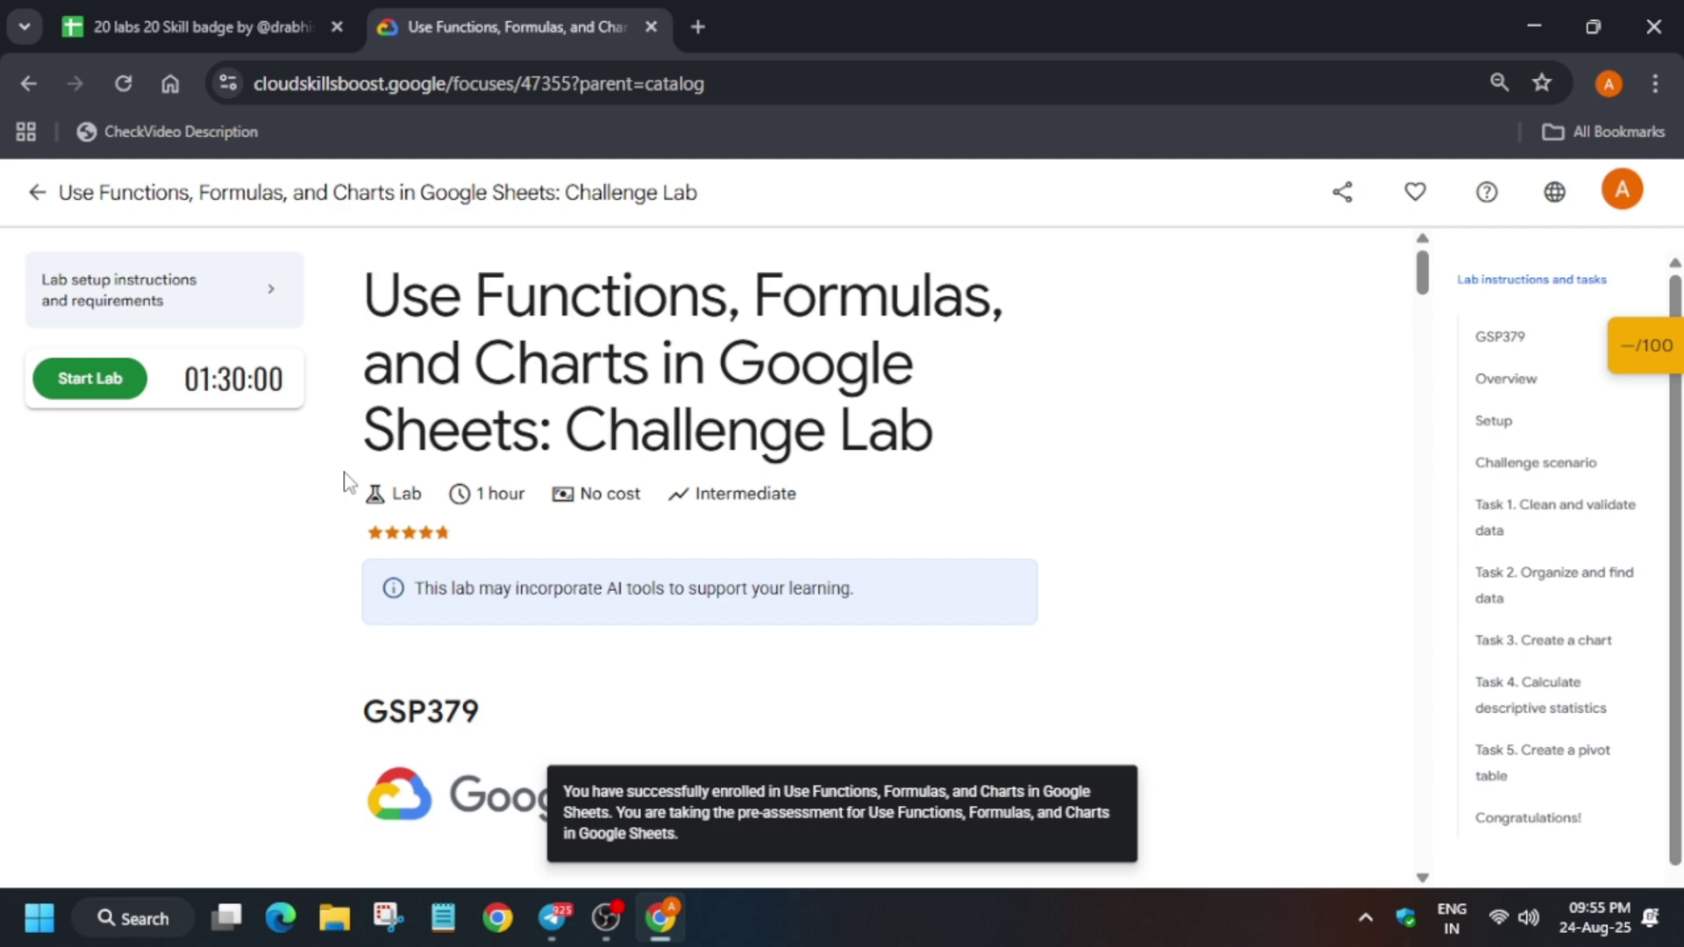
right_click(124, 537)
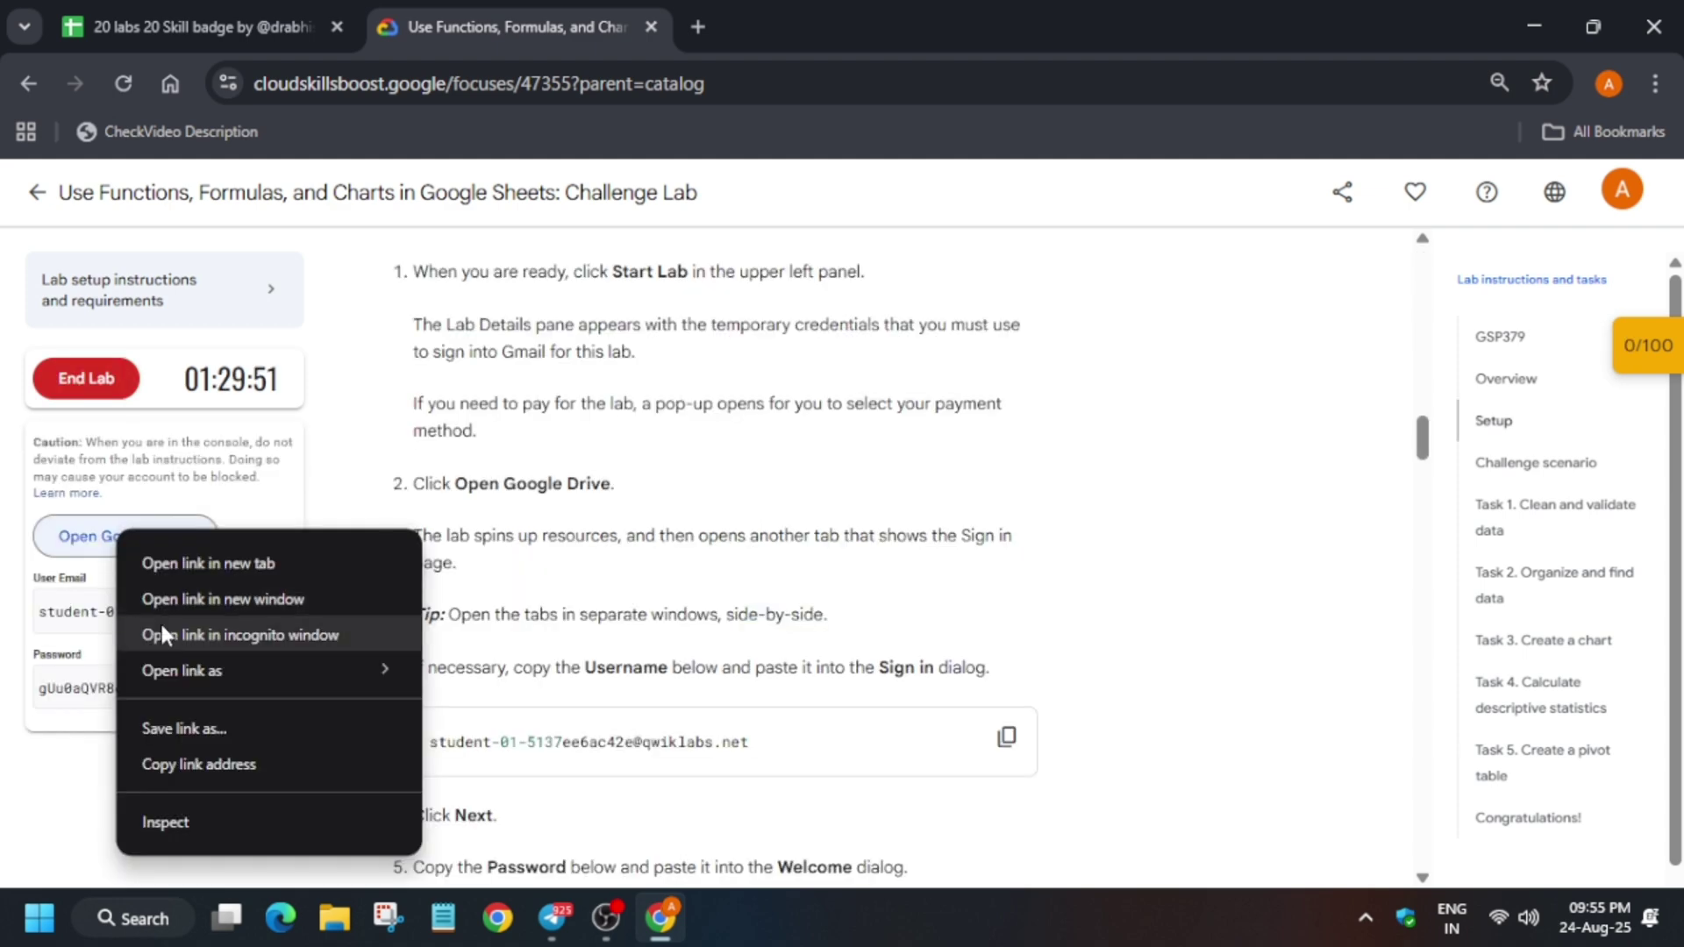
left_click(165, 624)
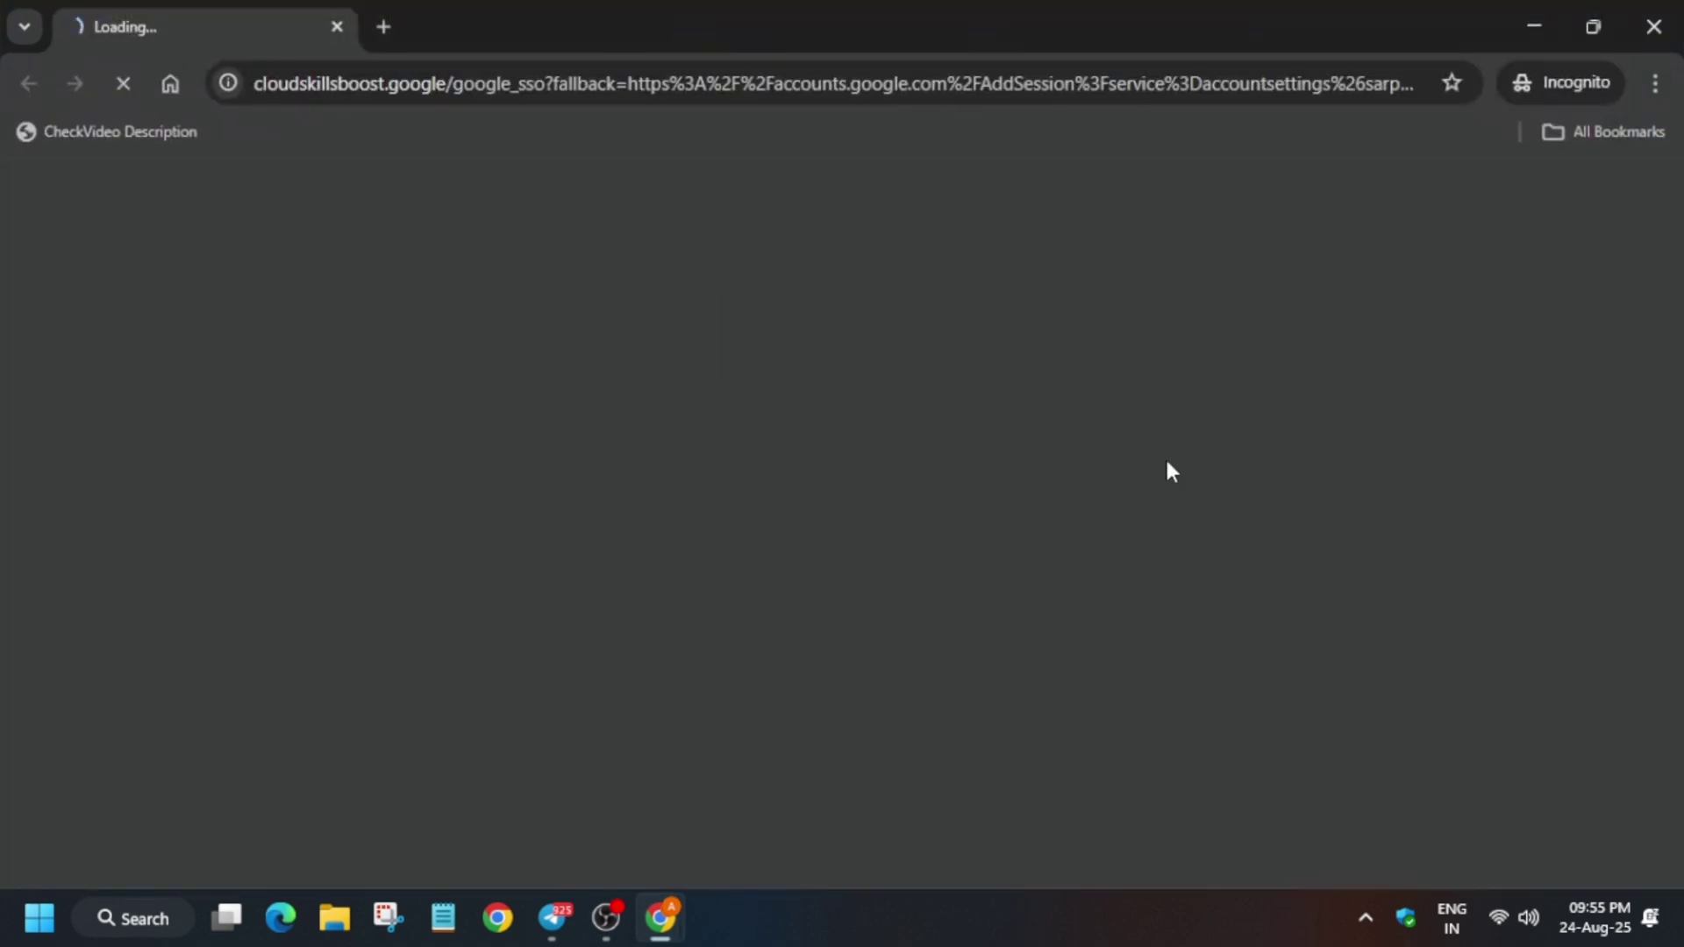
Read the Task 1 instructions on the lab page, then return to the incognito sign-in window.
key("alt+Tab")
scroll(681, 518, "down", 10)
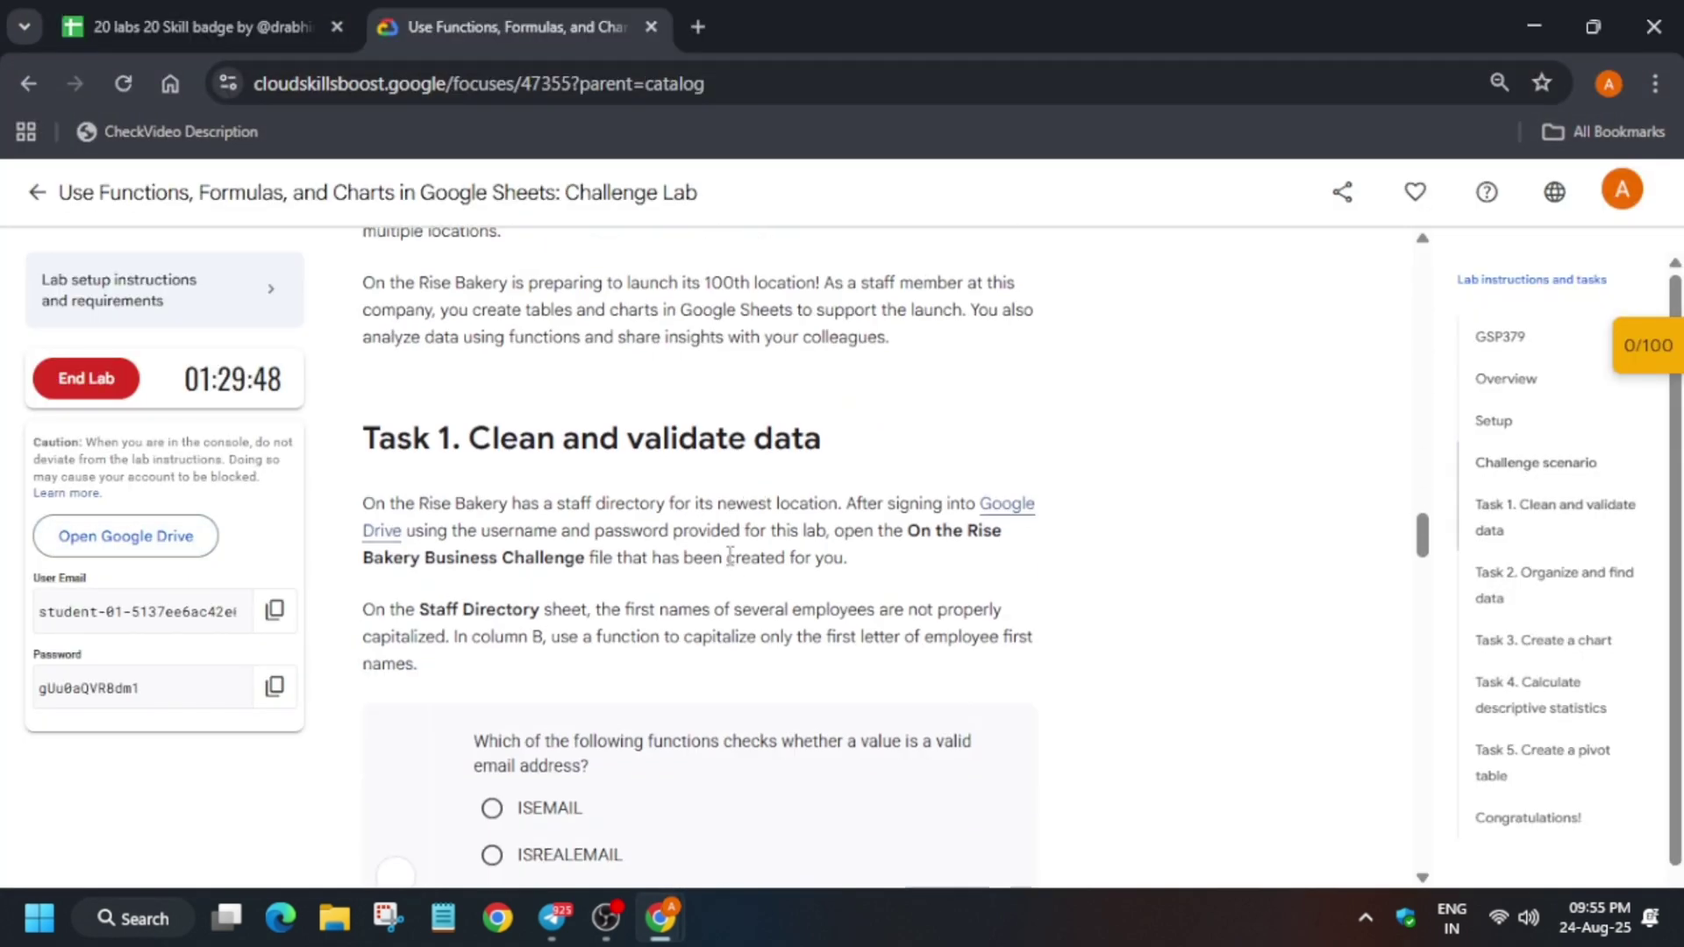
scroll(729, 557, "down", 5)
scroll(729, 557, "up", 15)
key("alt+Tab")
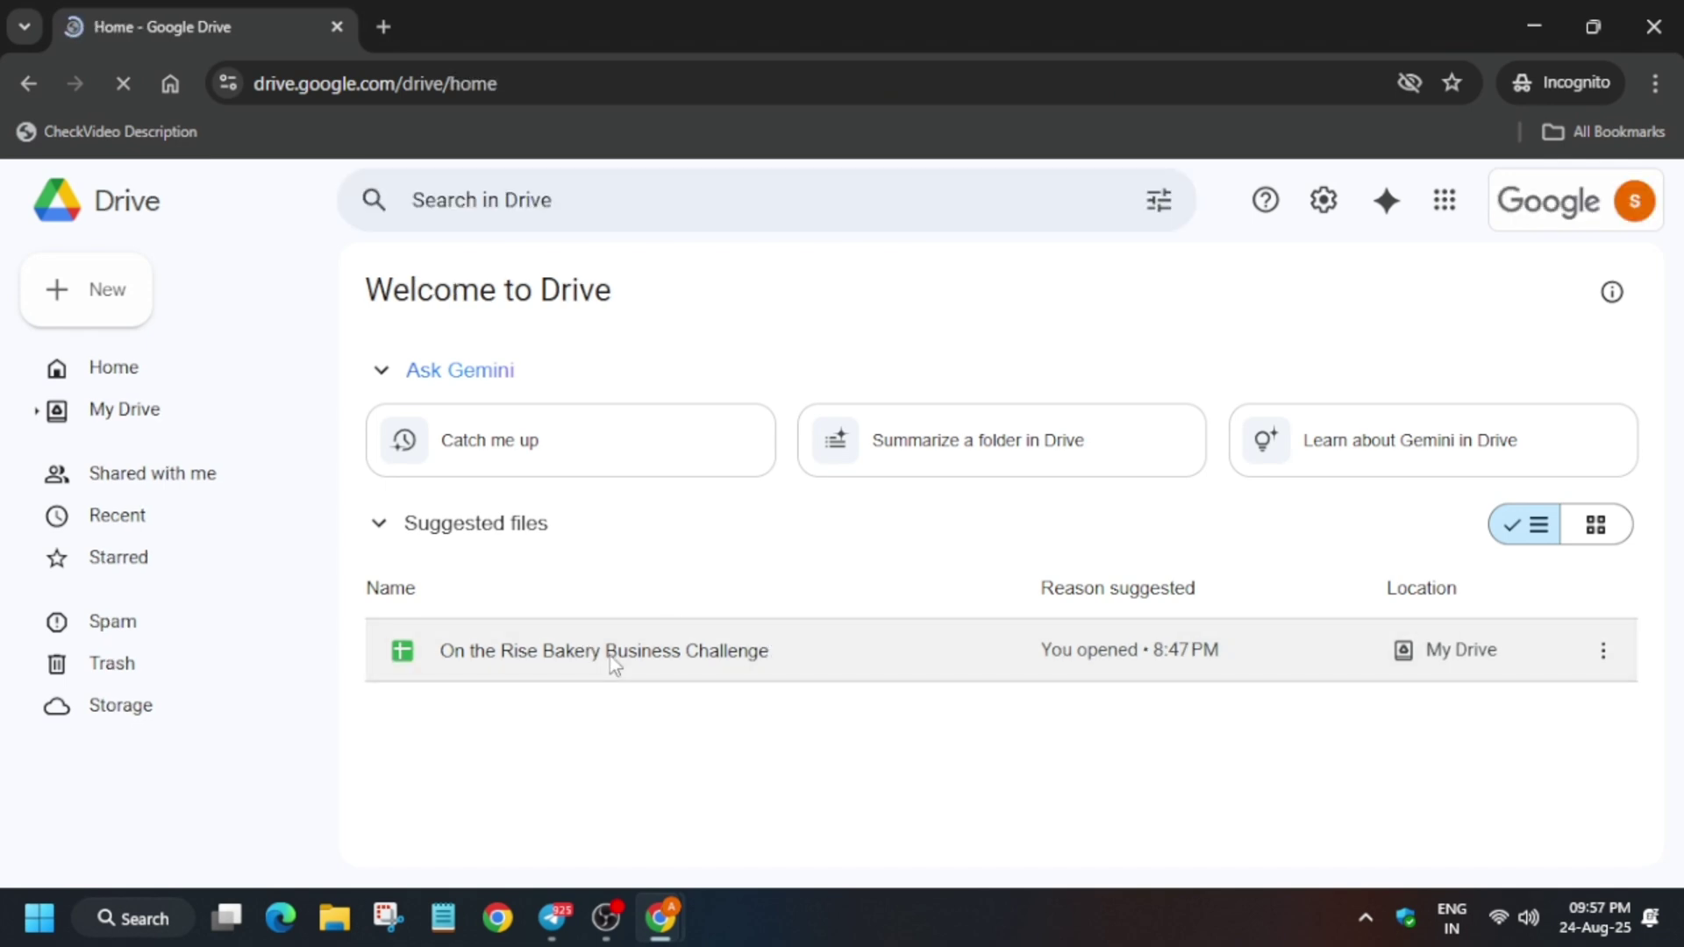
Open the On the Rise Bakery Business Challenge spreadsheet and jump to the Task 3 instructions.
double_click(621, 663)
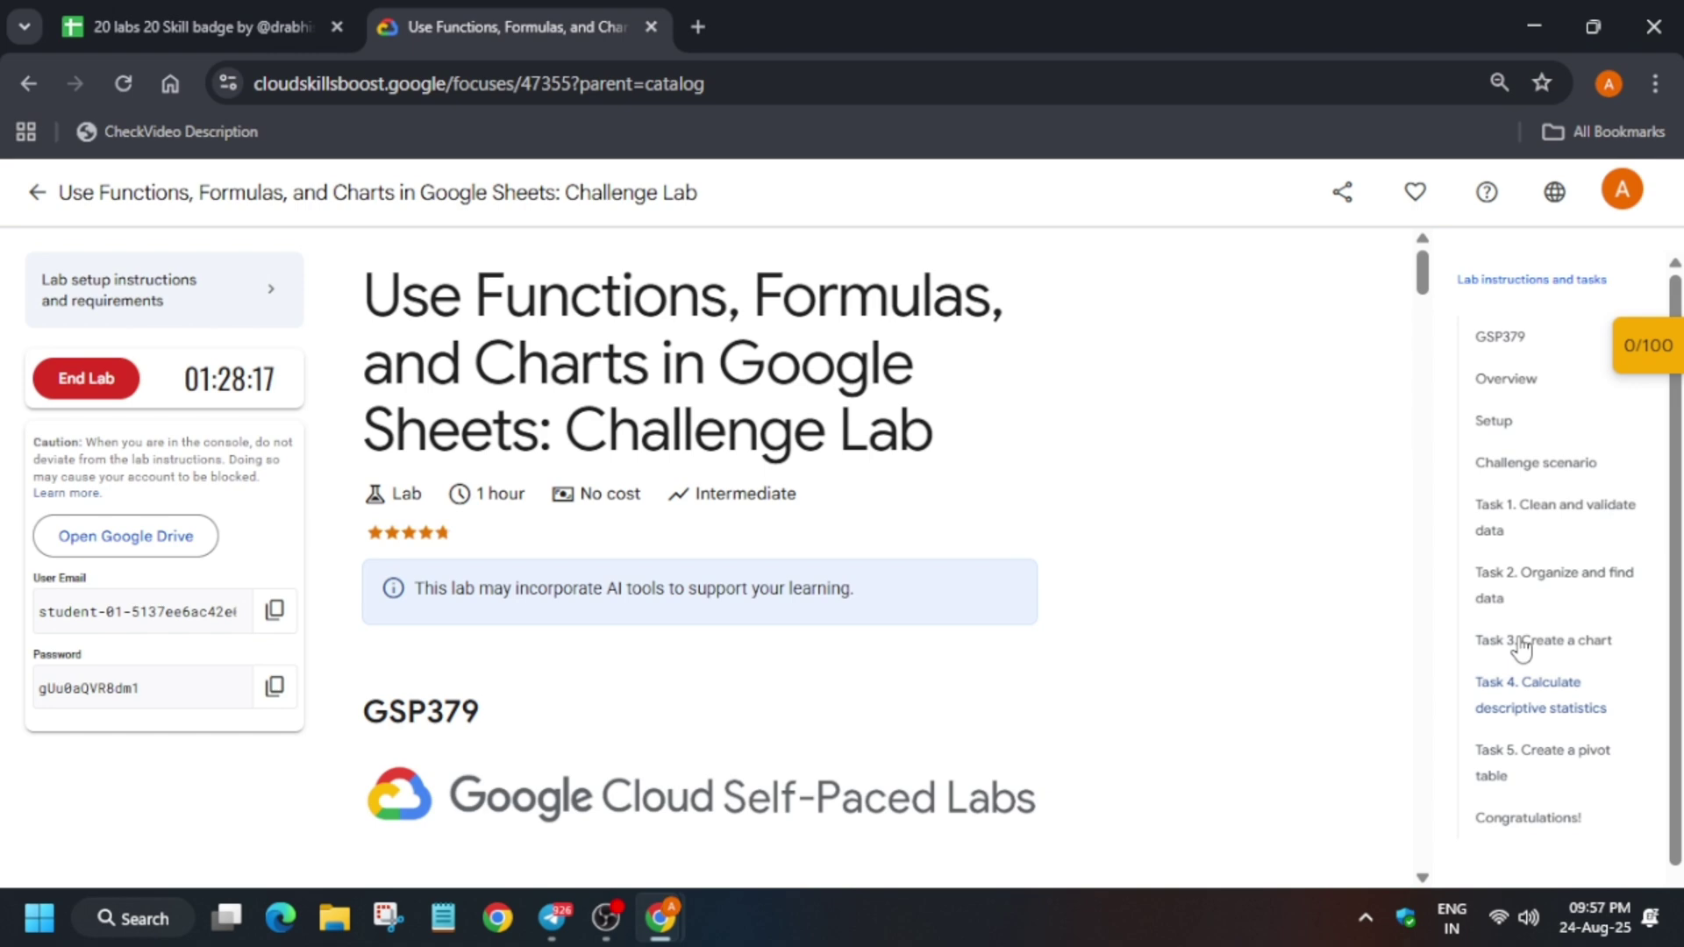
left_click(1522, 648)
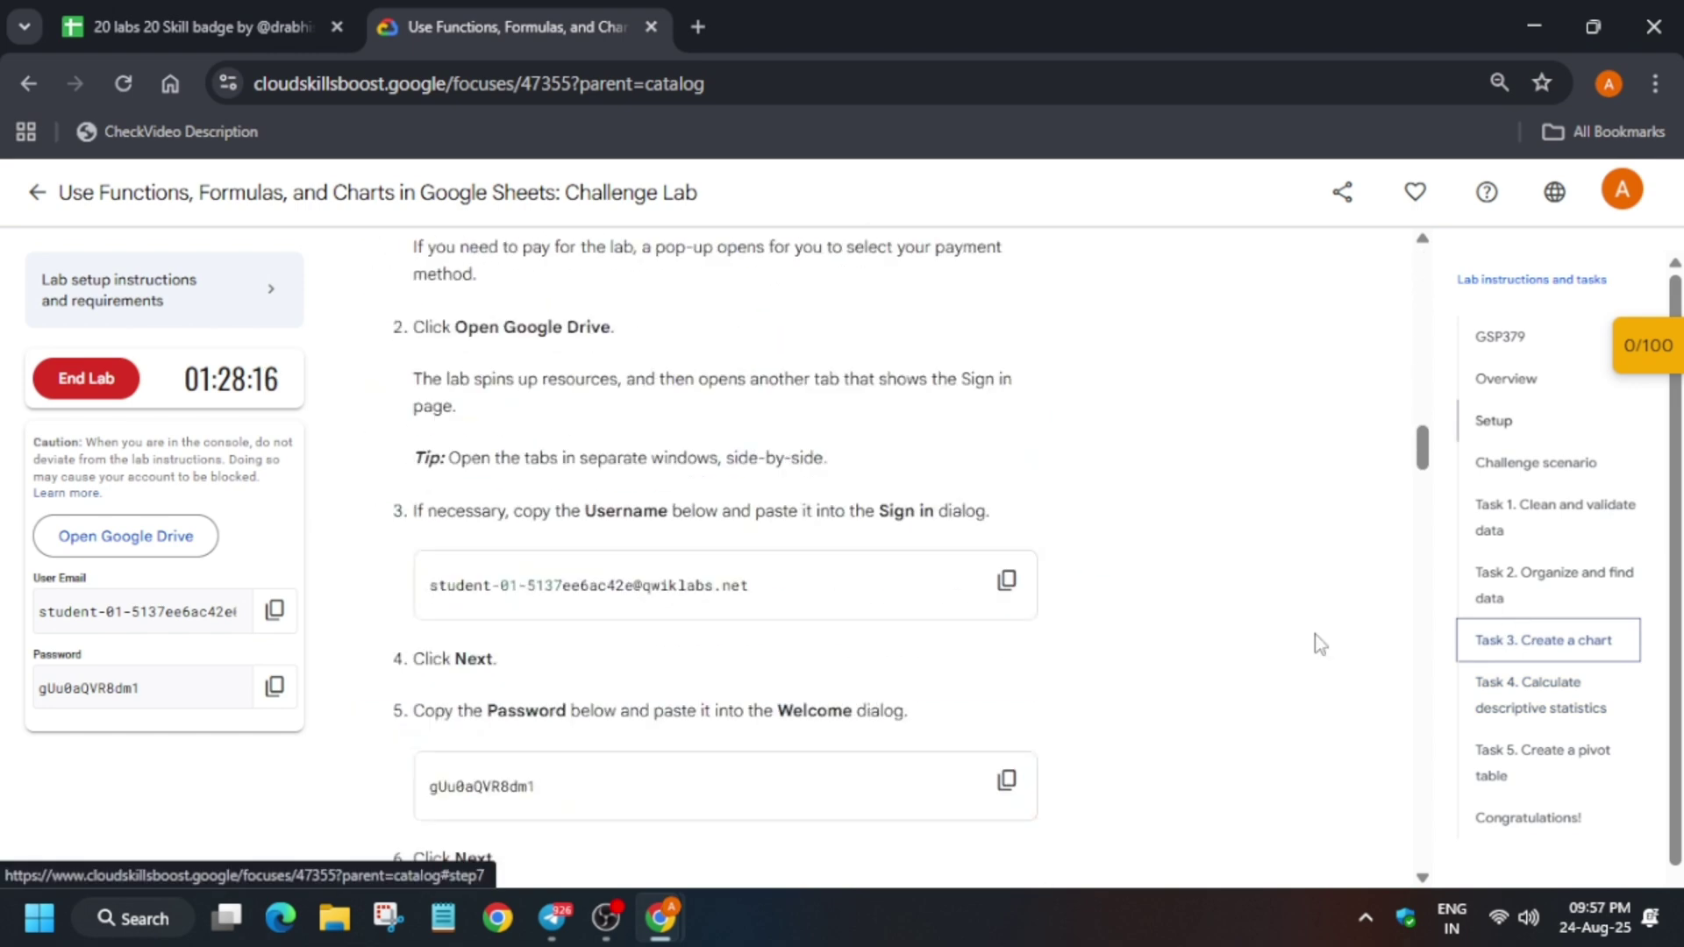
scroll(983, 671, "up", 10)
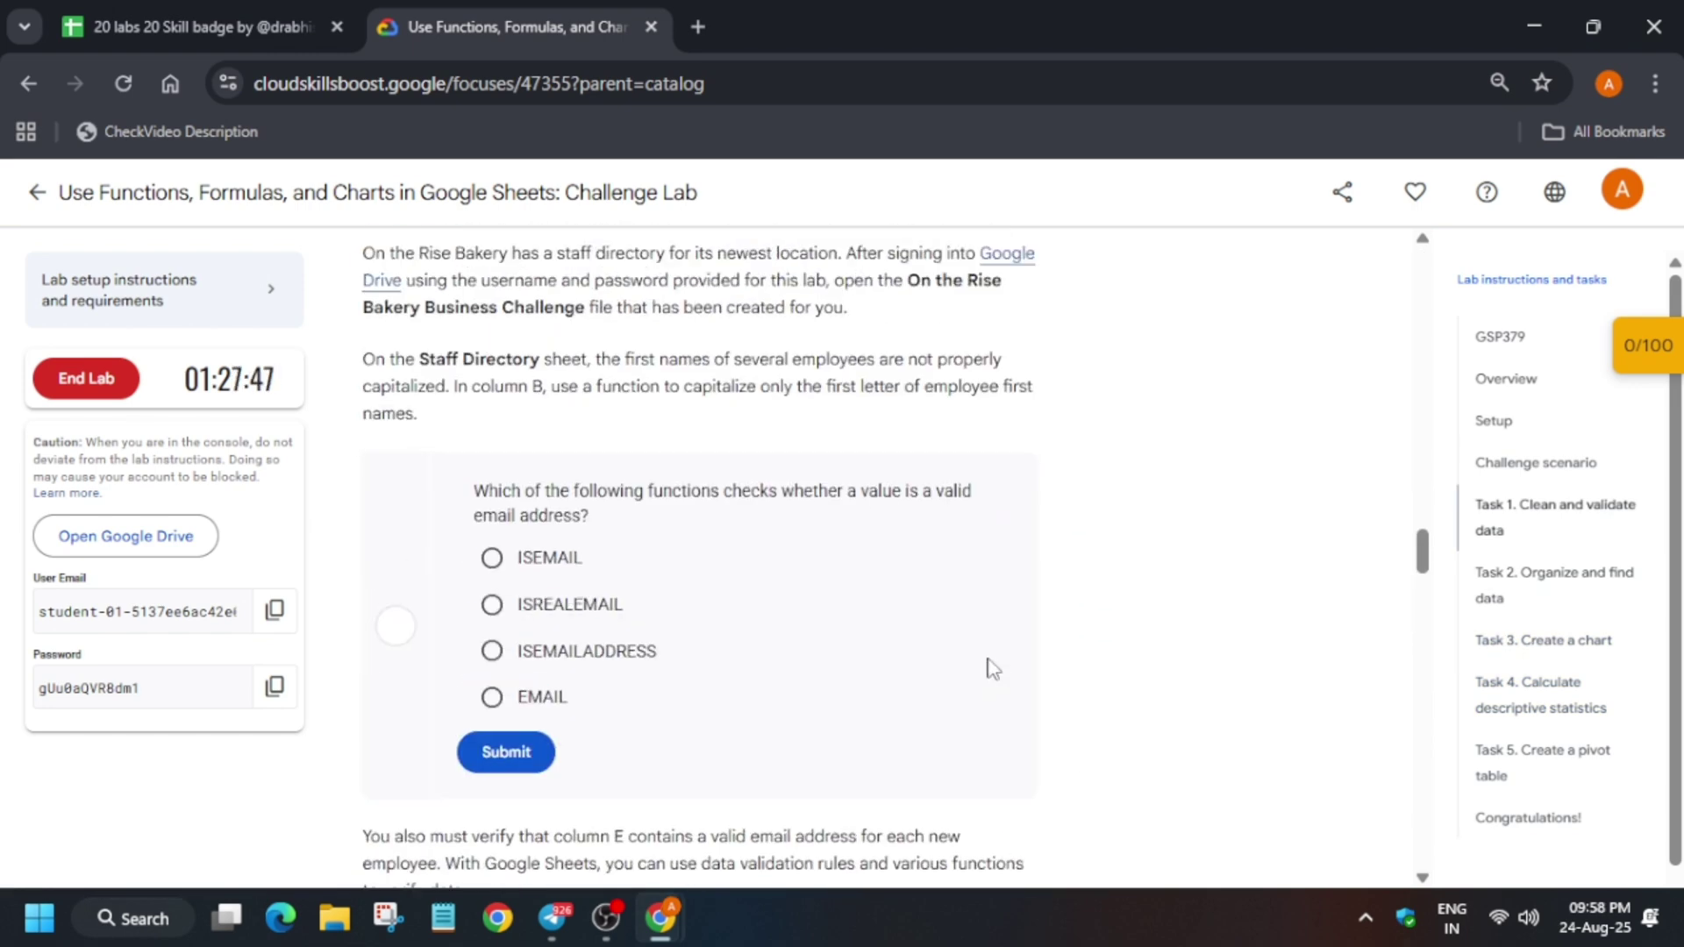
scroll(989, 670, "up", 5)
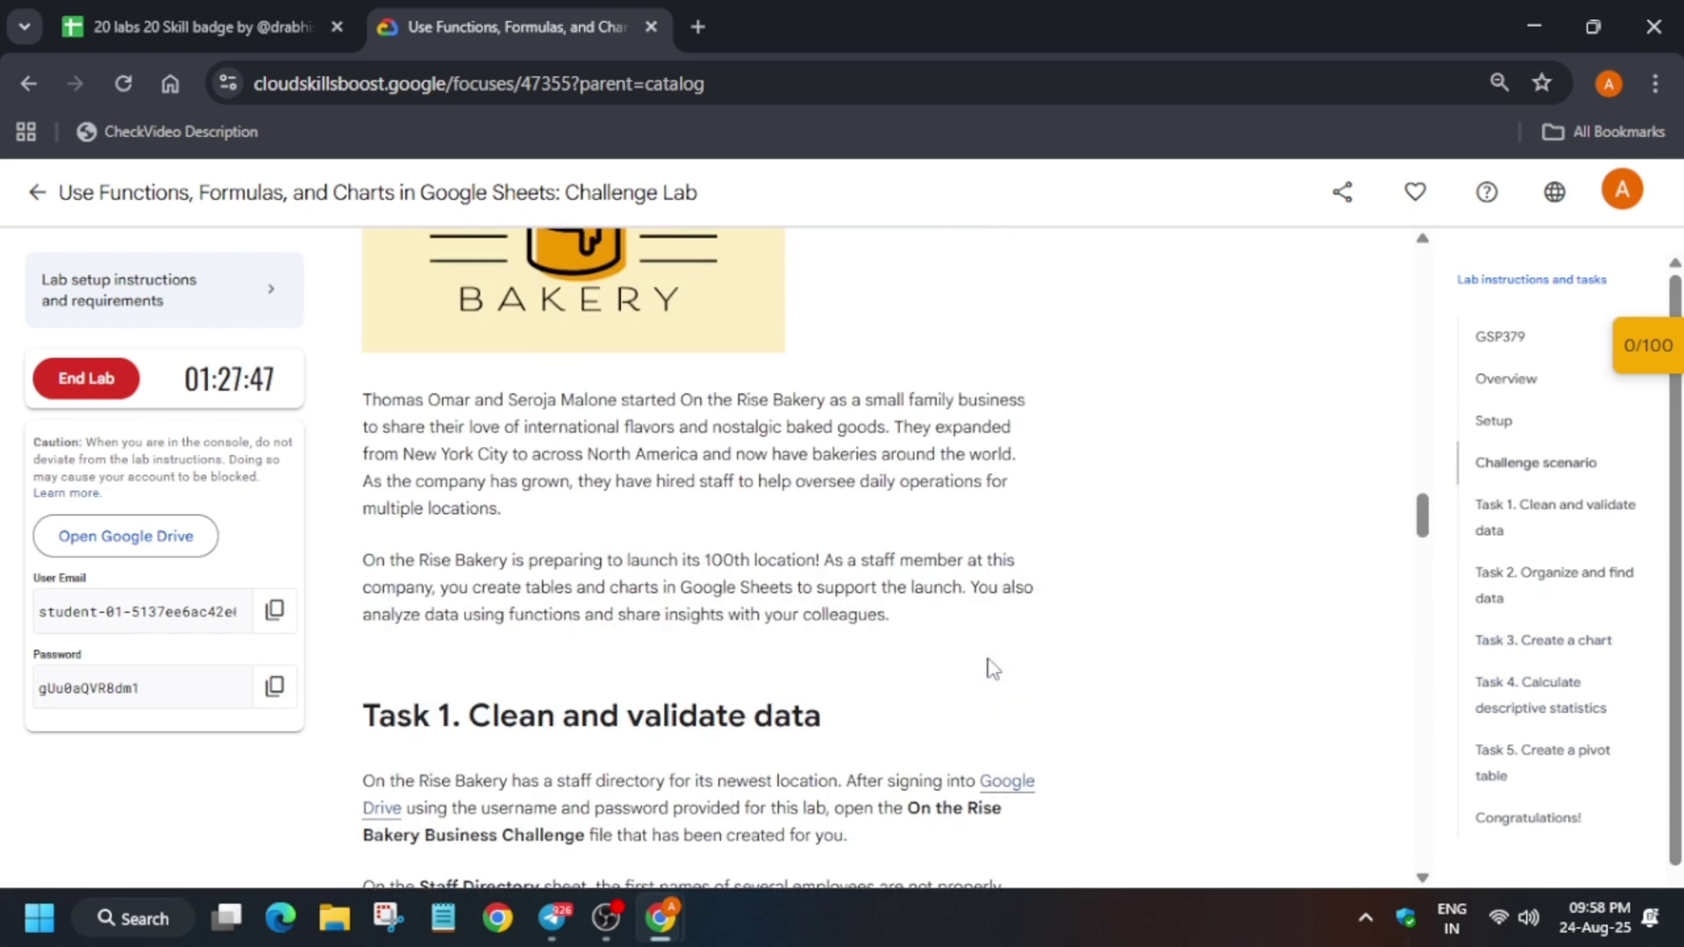
Save the Staff Roles.pptx presentation to the Downloads folder.
scroll(988, 669, "down", 8)
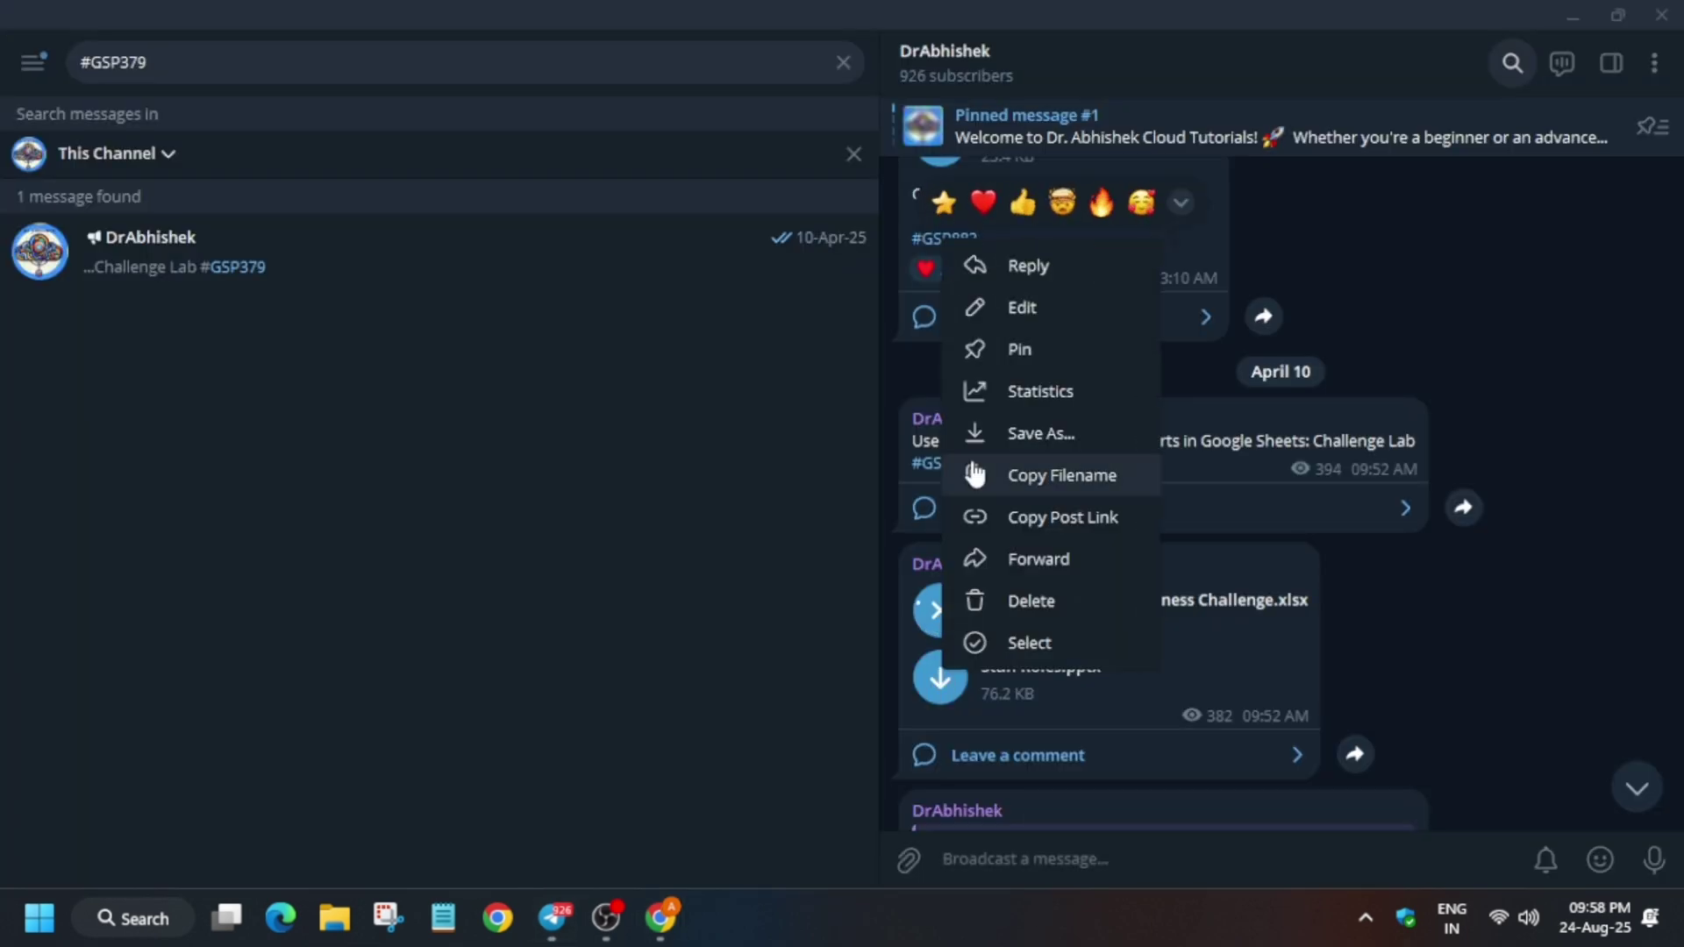
left_click(965, 435)
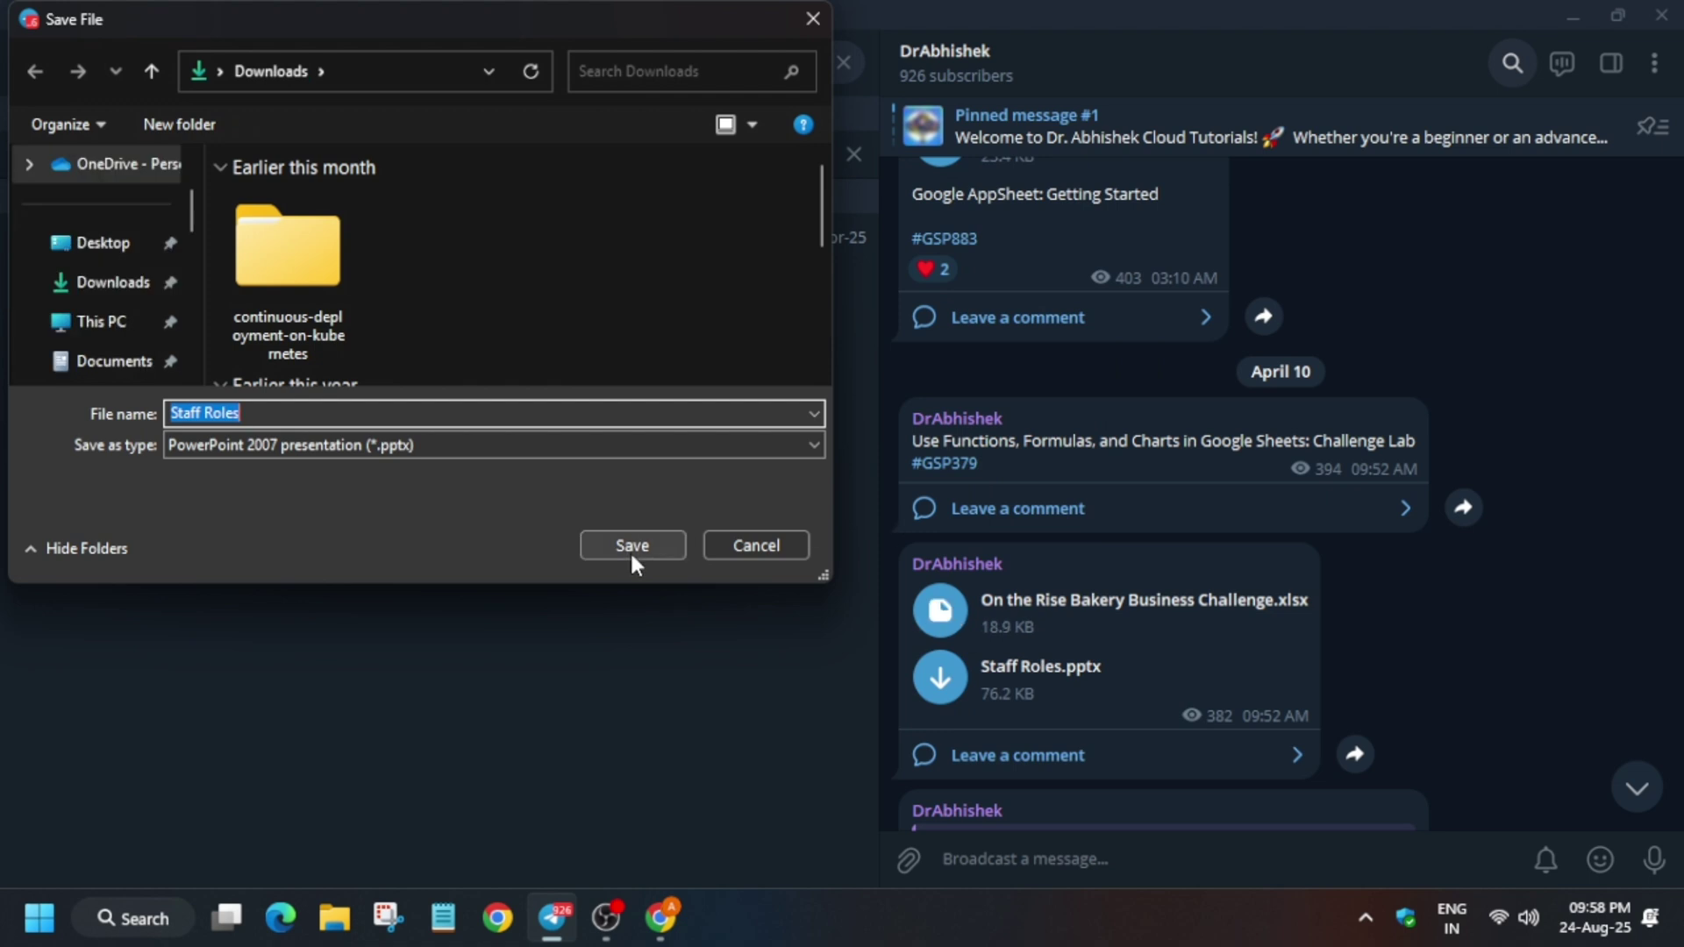
left_click(632, 553)
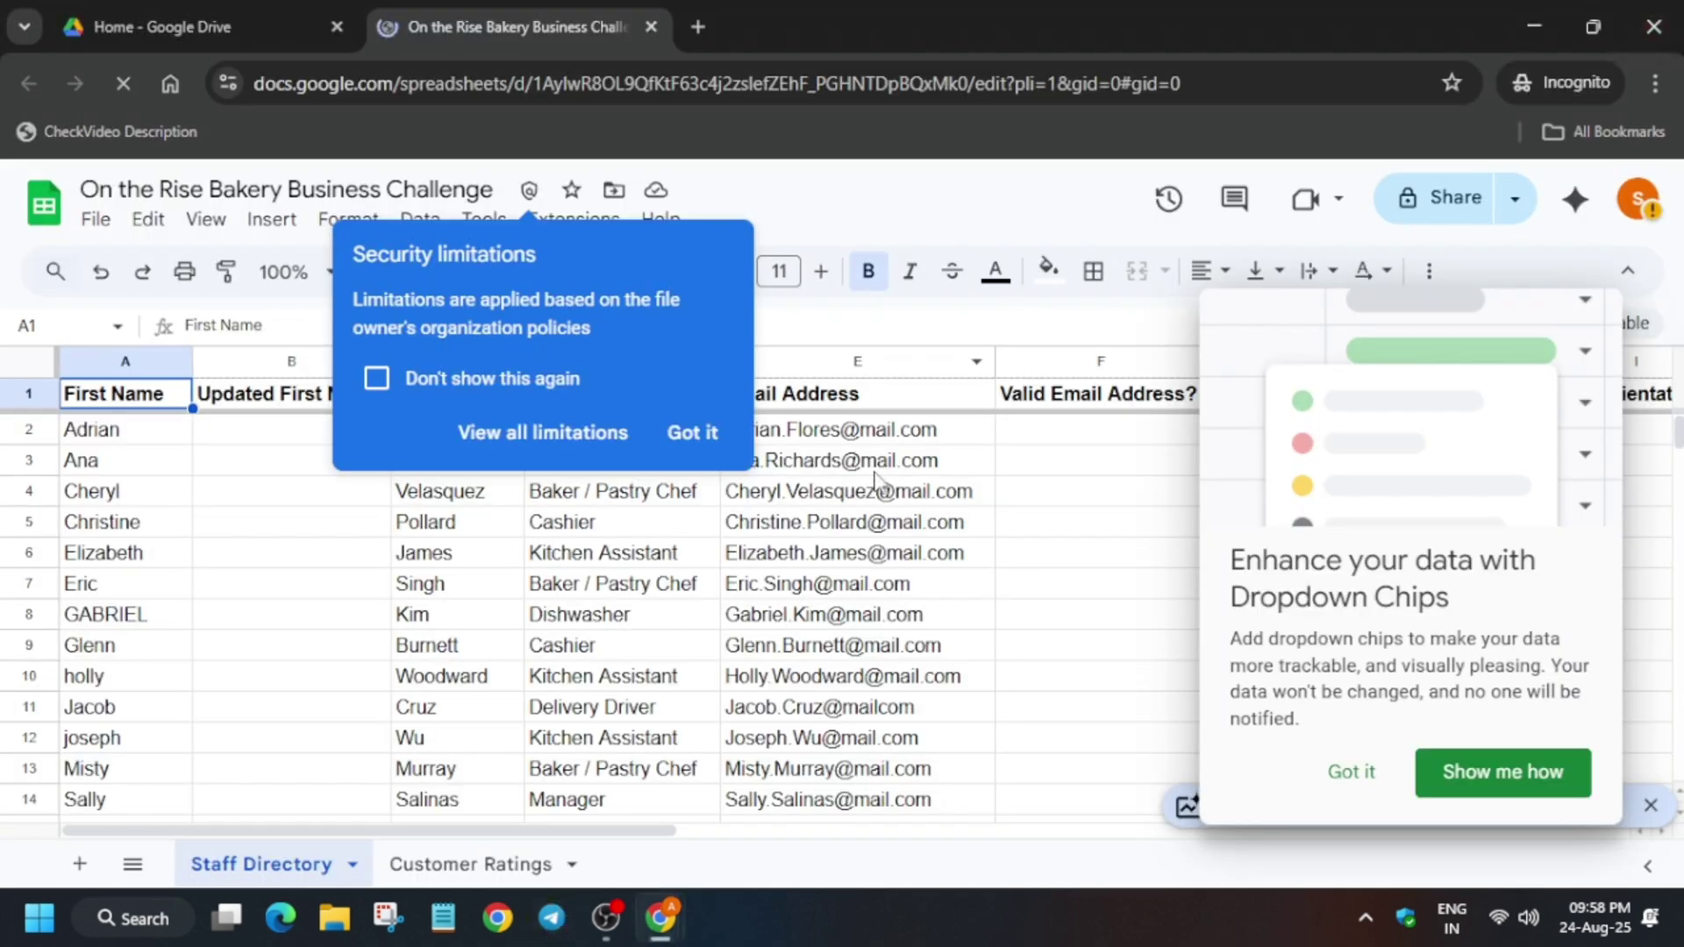
Import On the Rise Bakery Business Challenge.xlsx from Downloads, replacing the current spreadsheet.
left_click(95, 219)
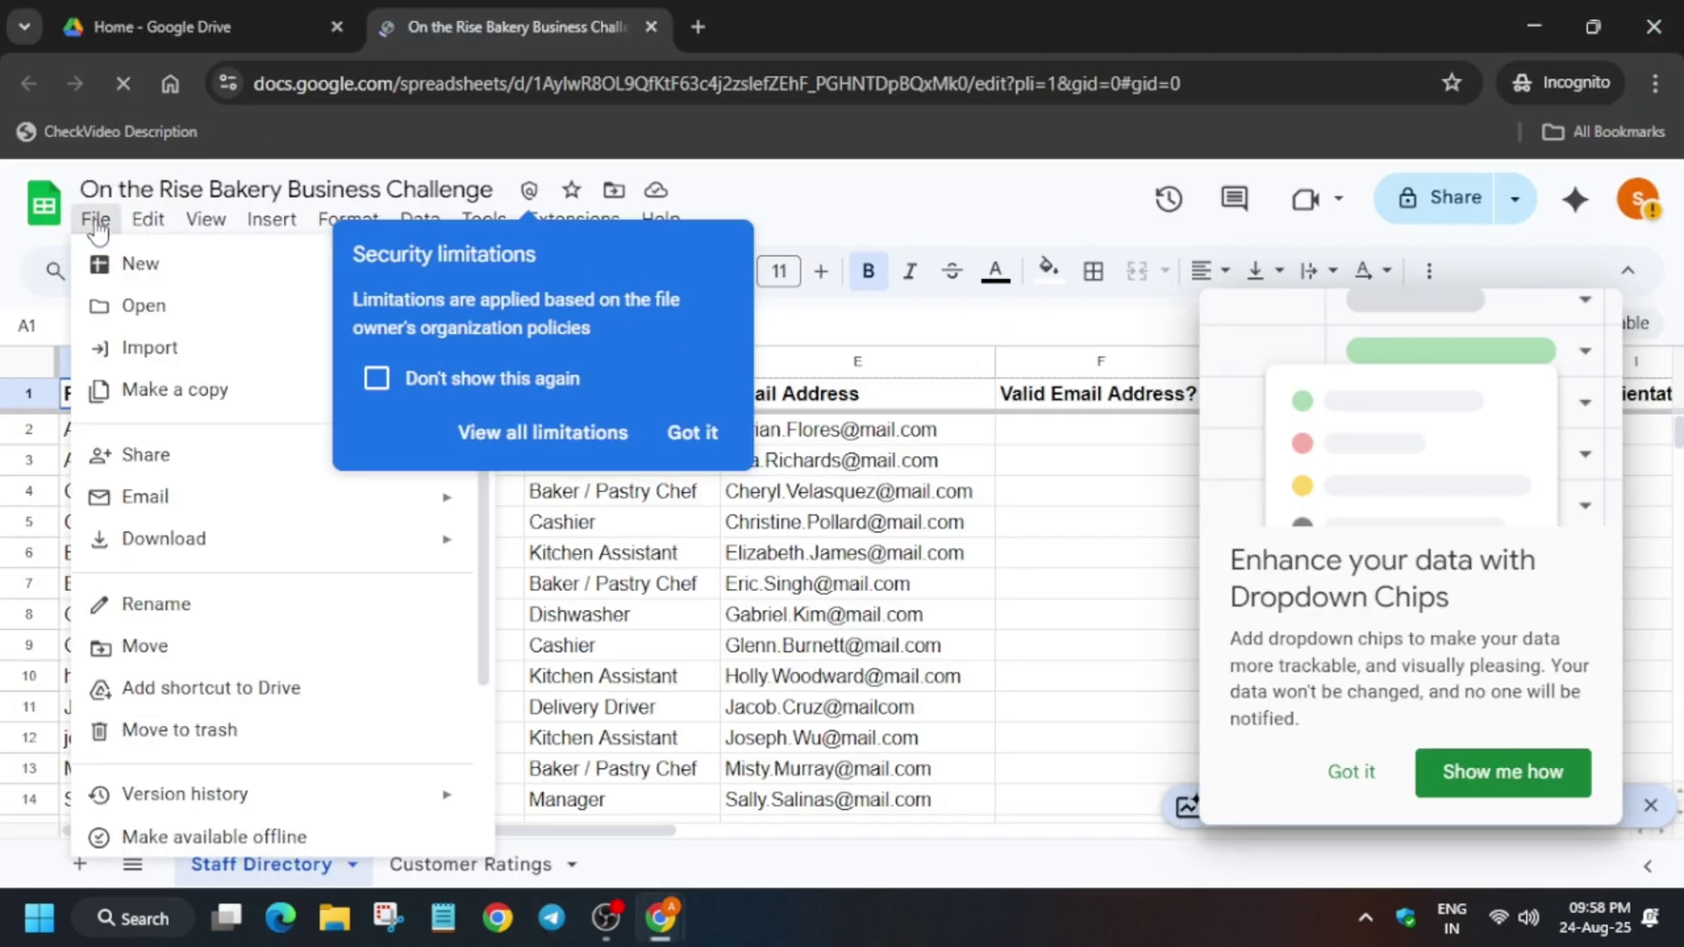
left_click(112, 351)
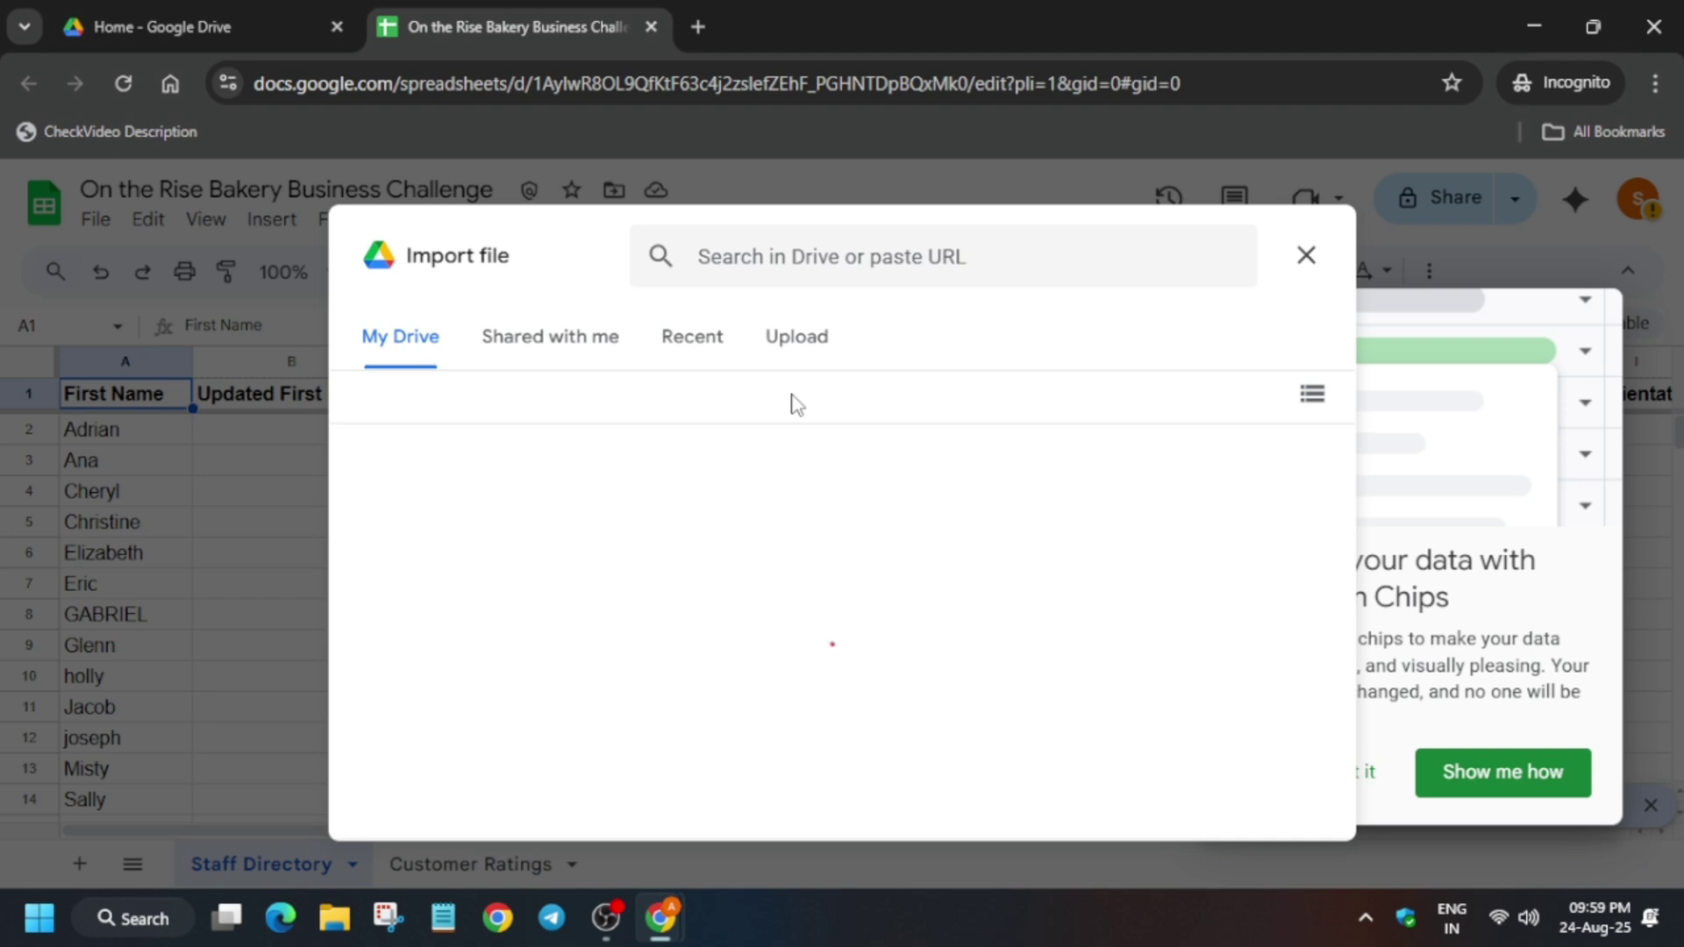
left_click(798, 378)
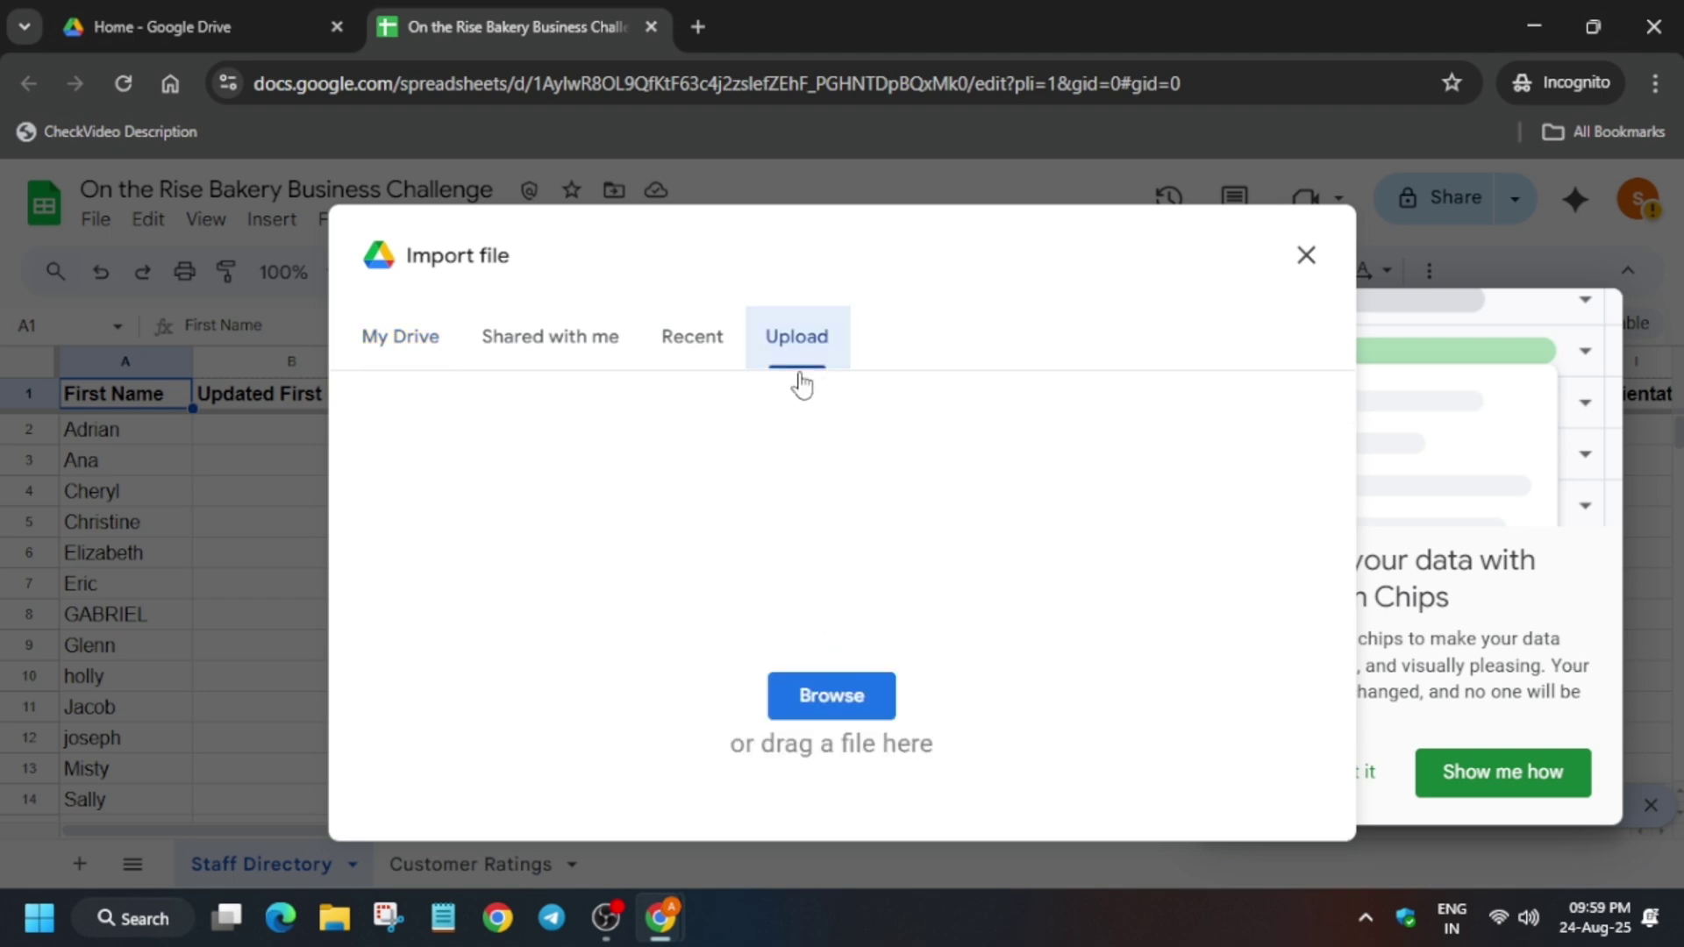
left_click(807, 680)
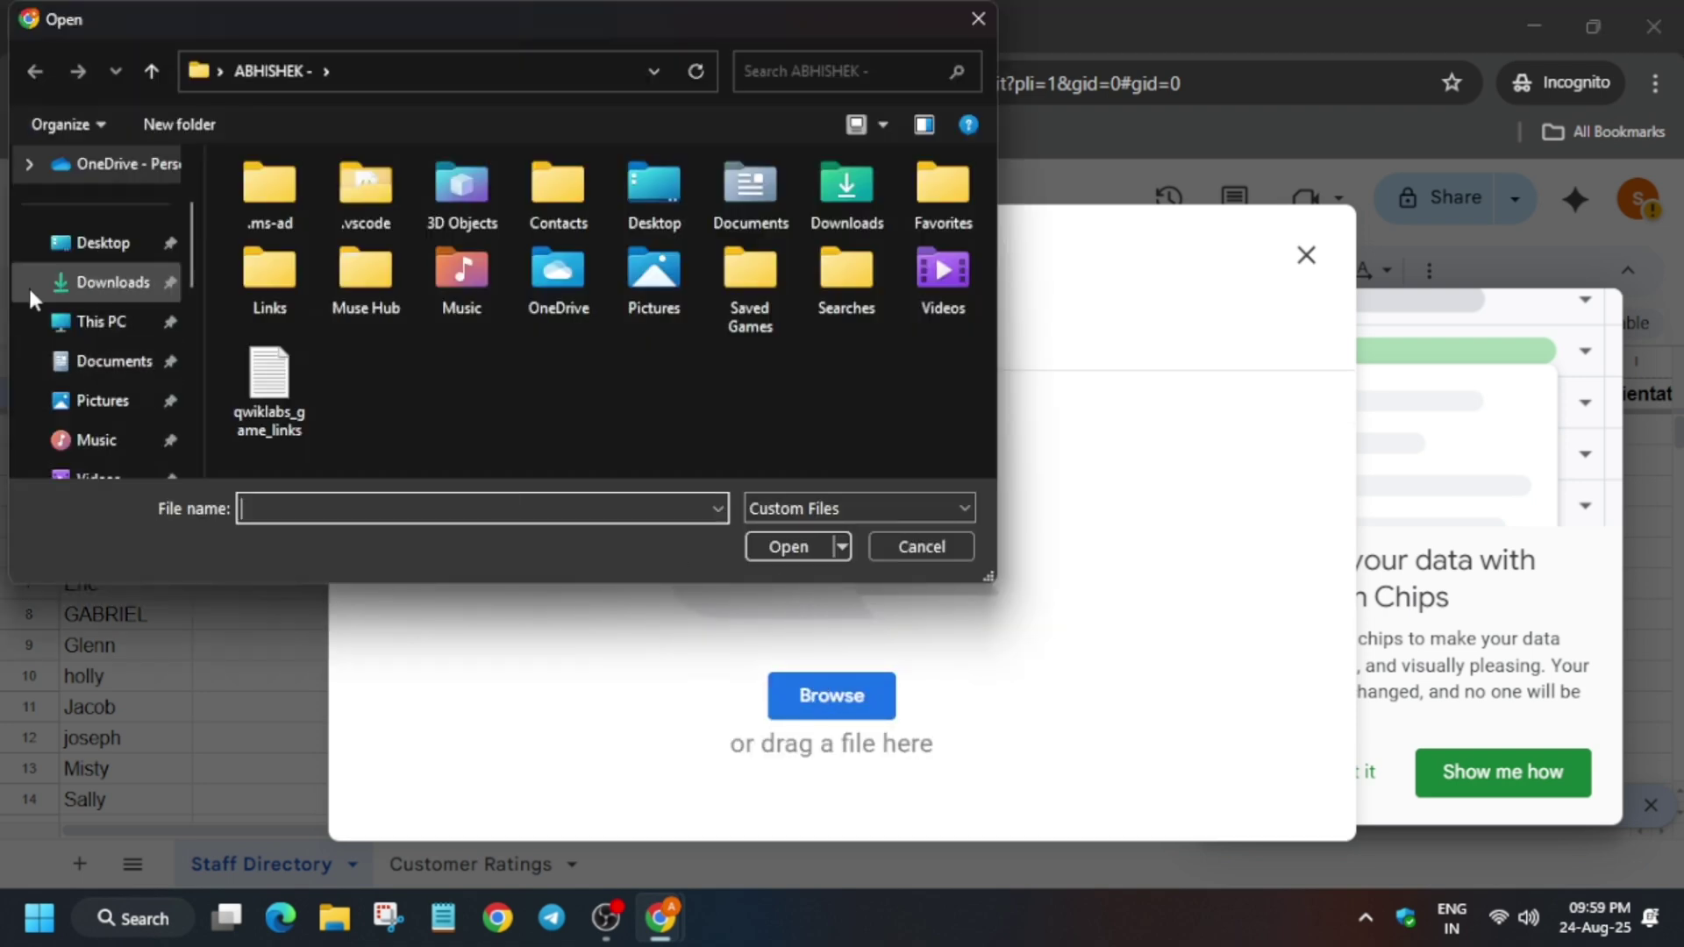
left_click(46, 288)
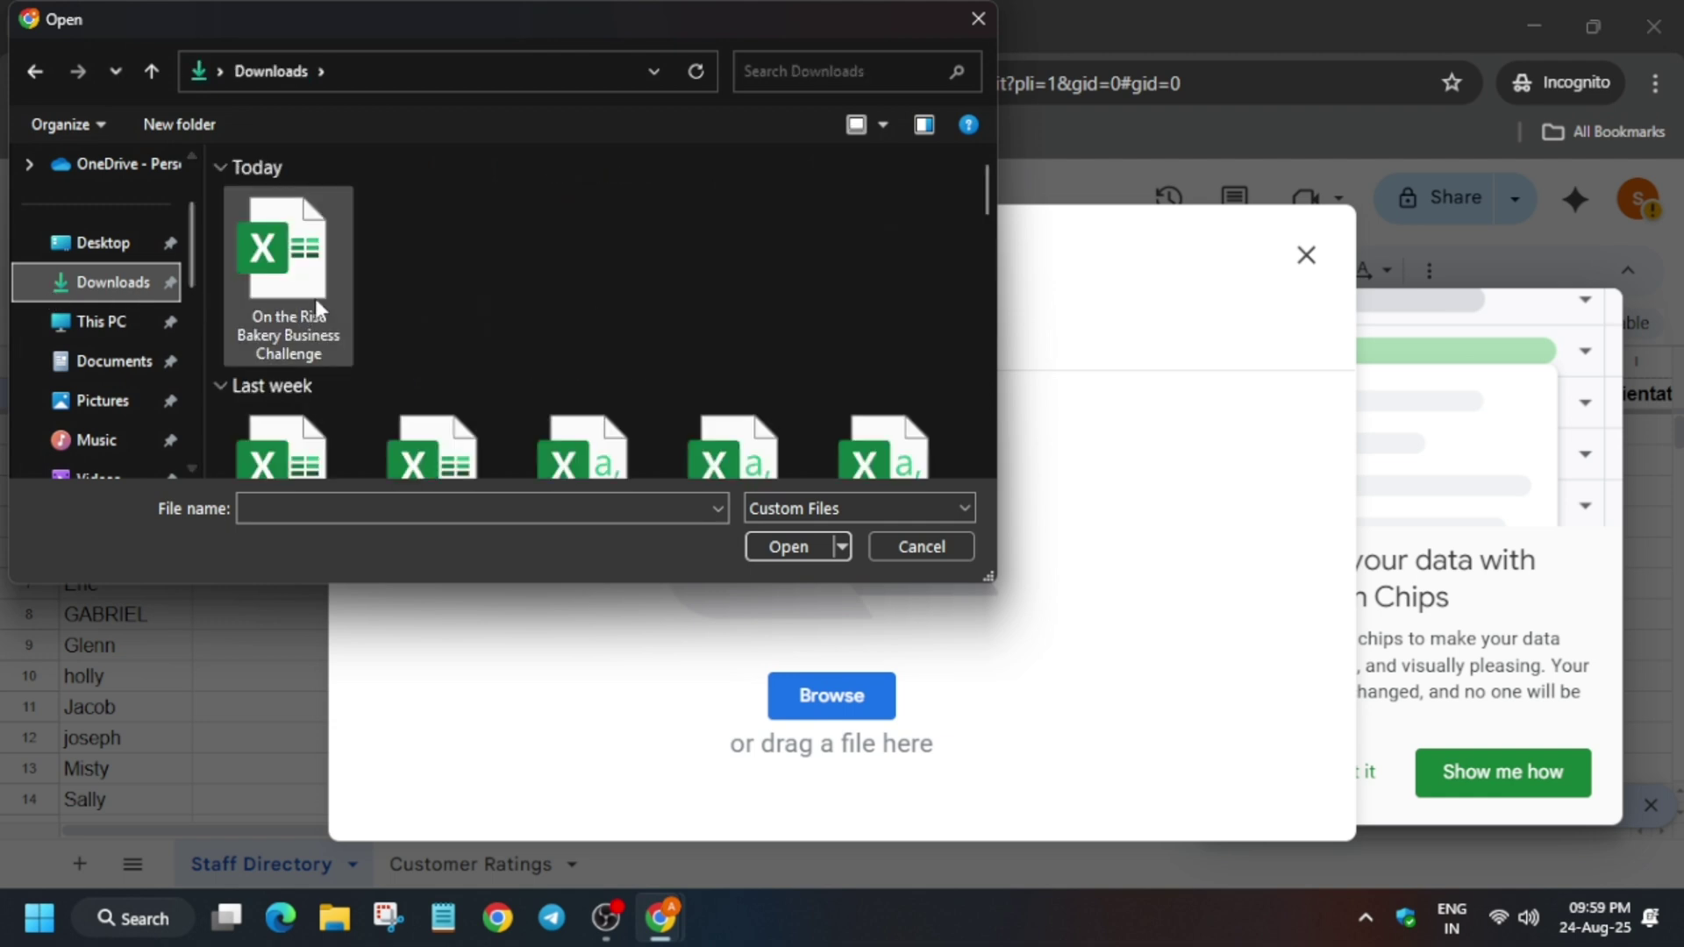
double_click(314, 298)
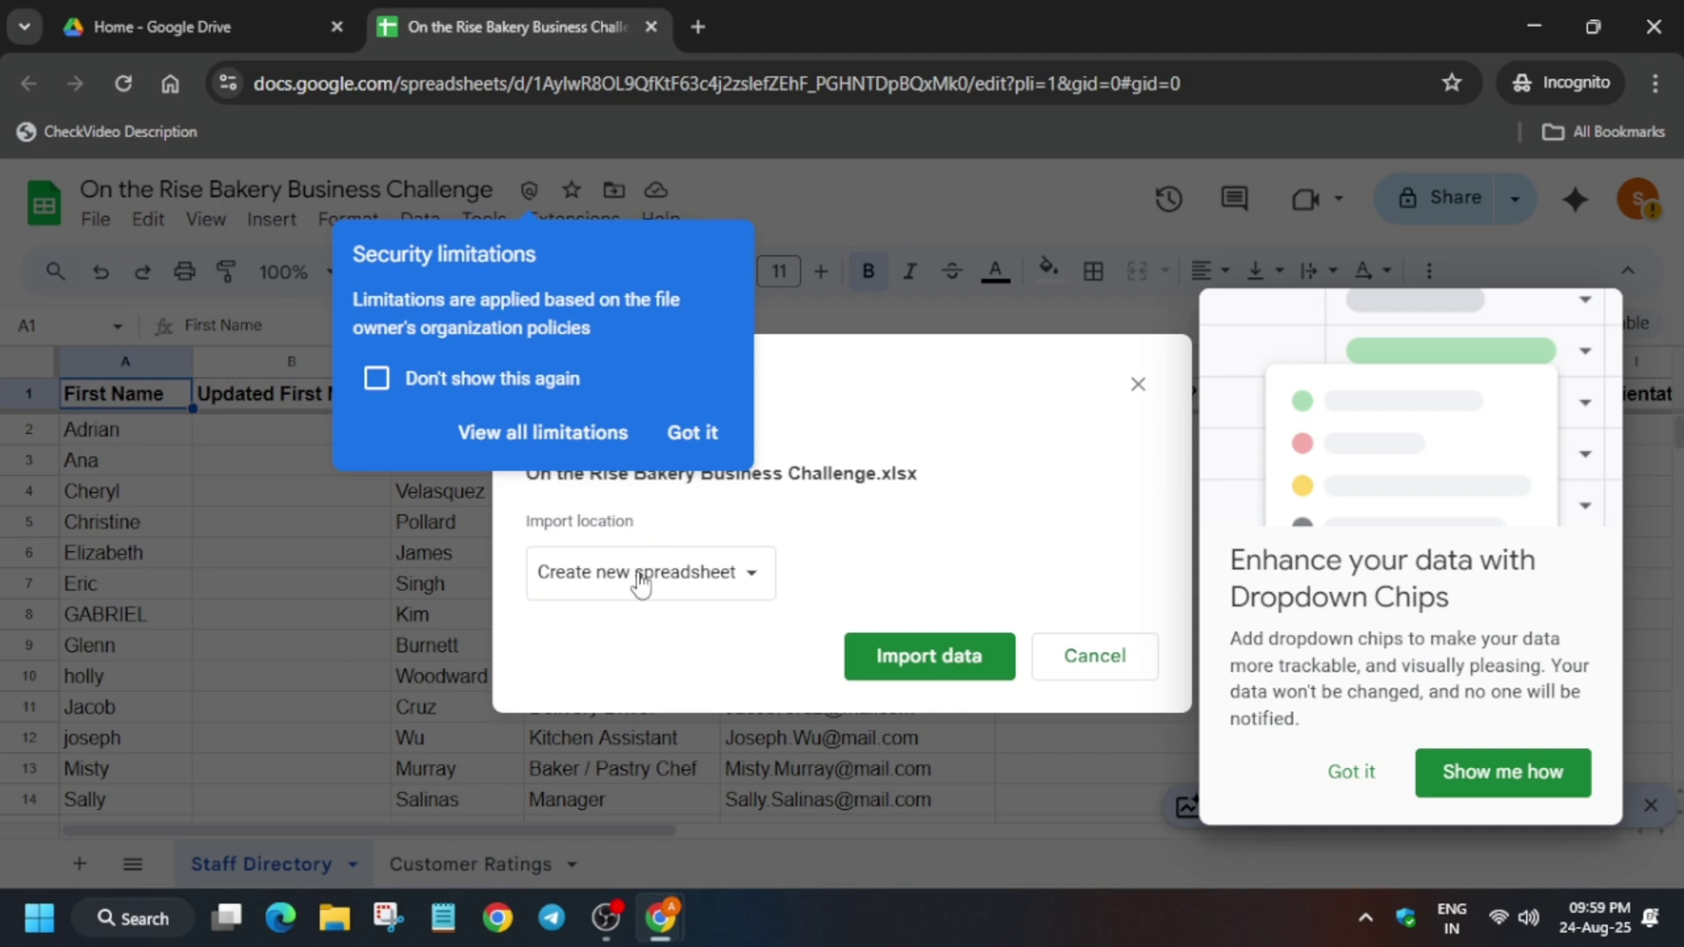
left_click(646, 571)
left_click(688, 656)
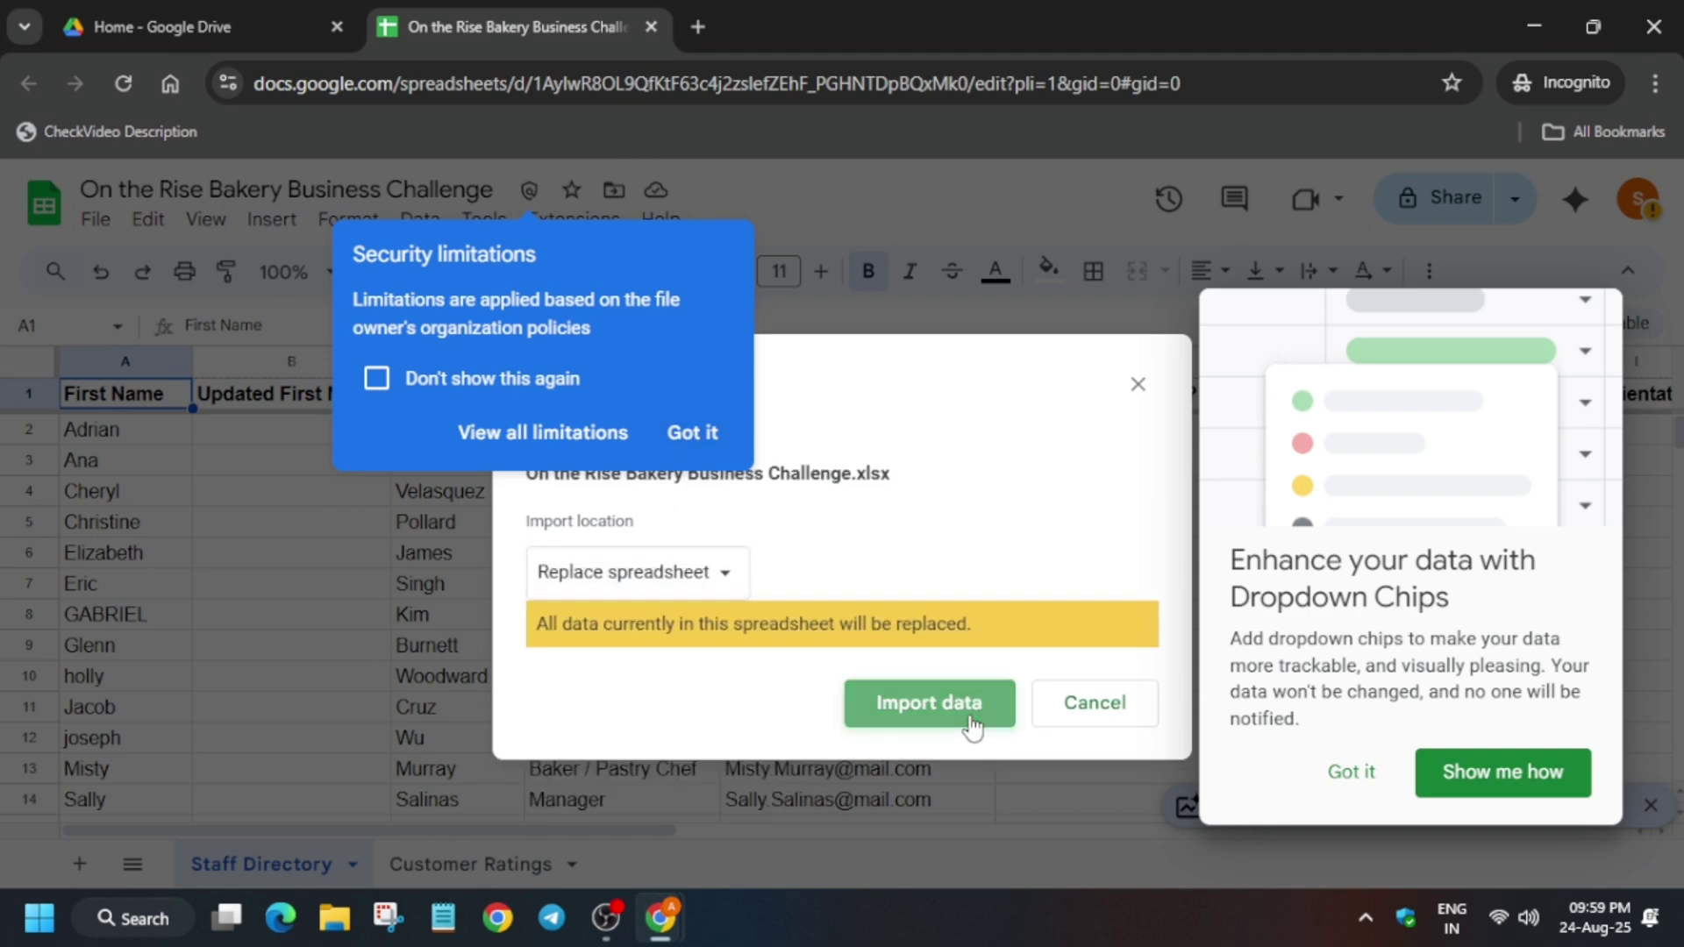
left_click(965, 709)
Run the progress checks for Clean and validate data, Organize and find data, chart, statistics and pivot table tasks.
left_click(66, 11)
key("alt+Tab")
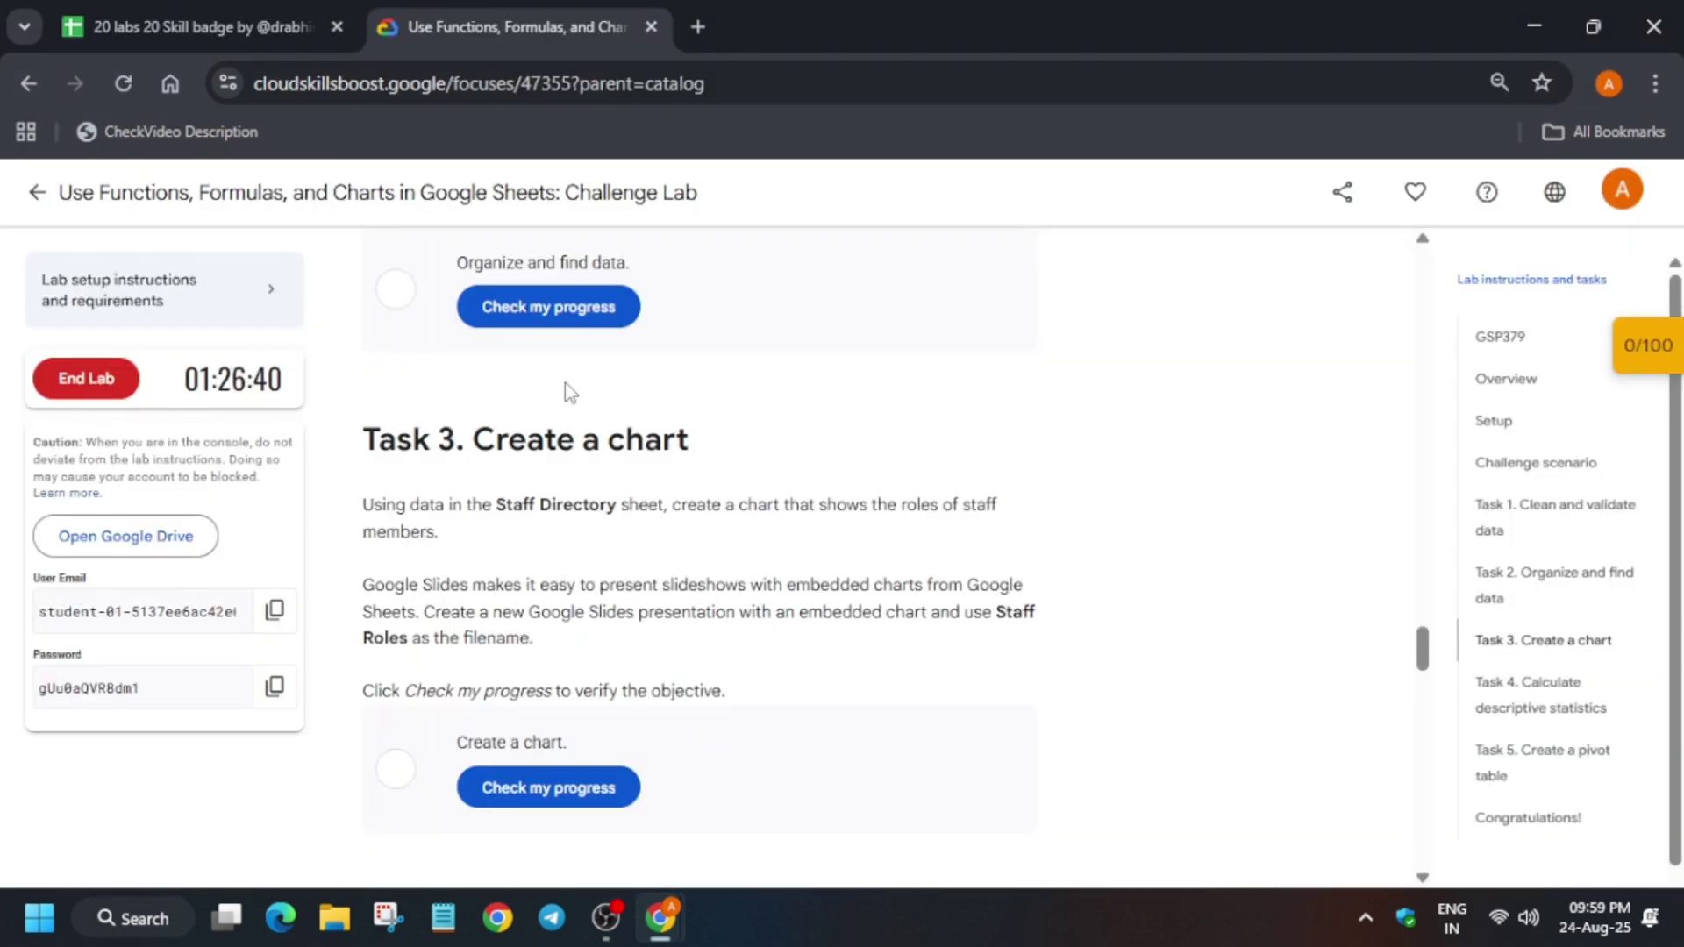
left_click(1647, 344)
left_click(1526, 416)
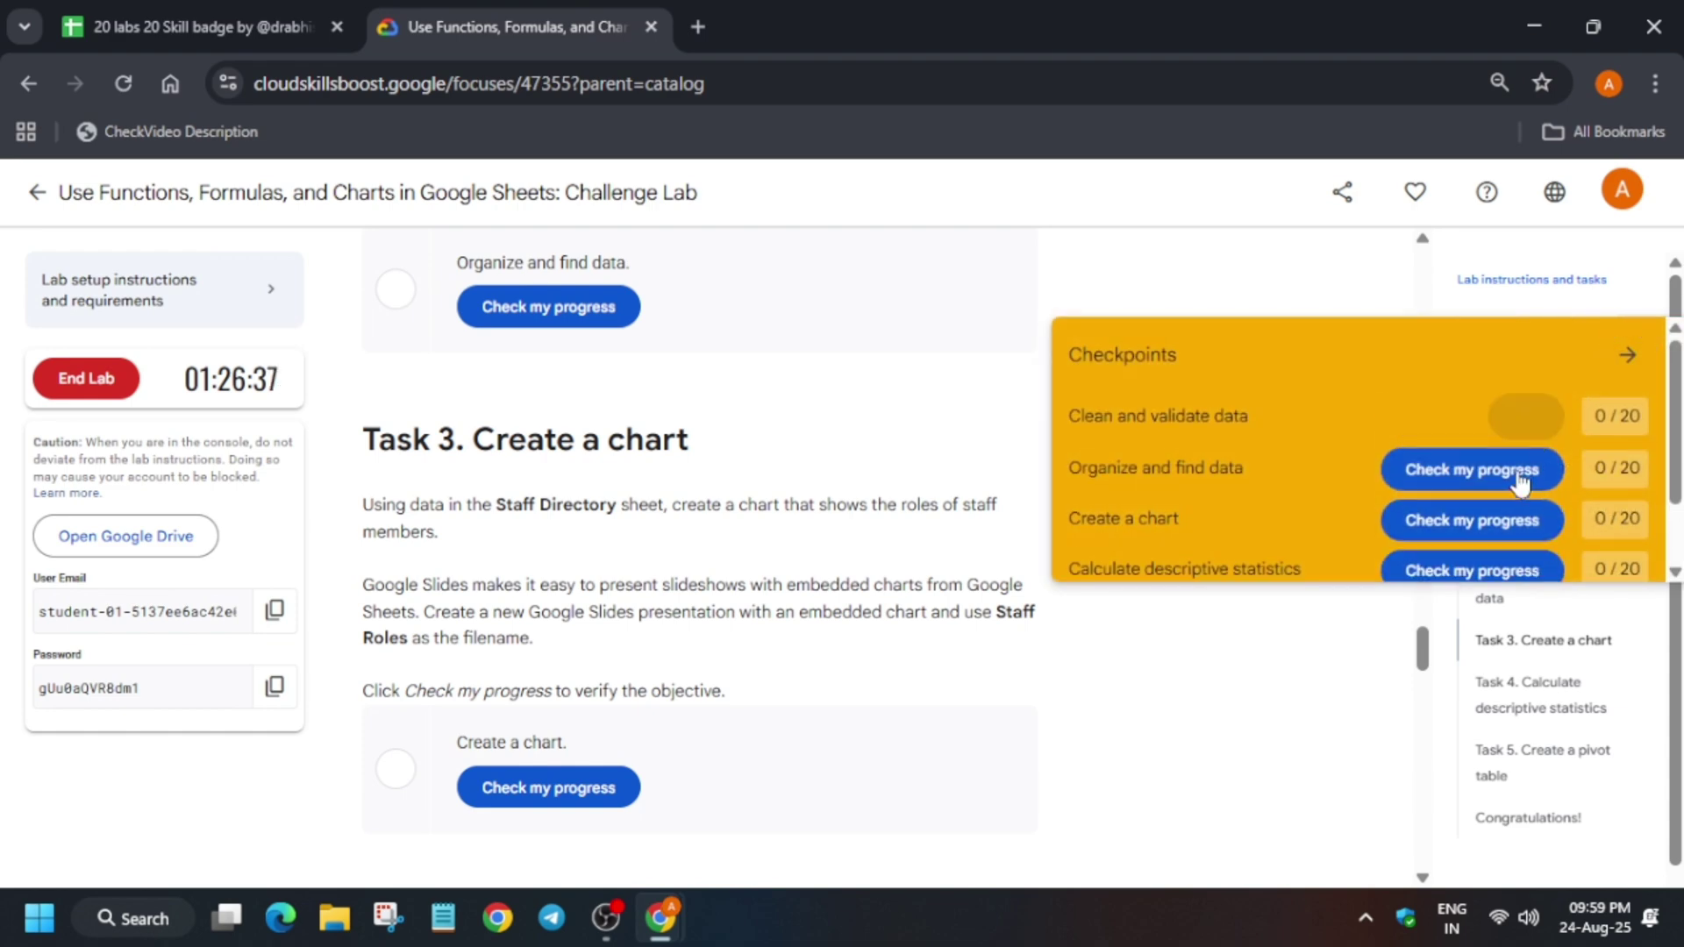
left_click(1526, 470)
scroll(1518, 561, "down", 1)
left_click(1522, 531)
left_click(1517, 482)
left_click(1513, 437)
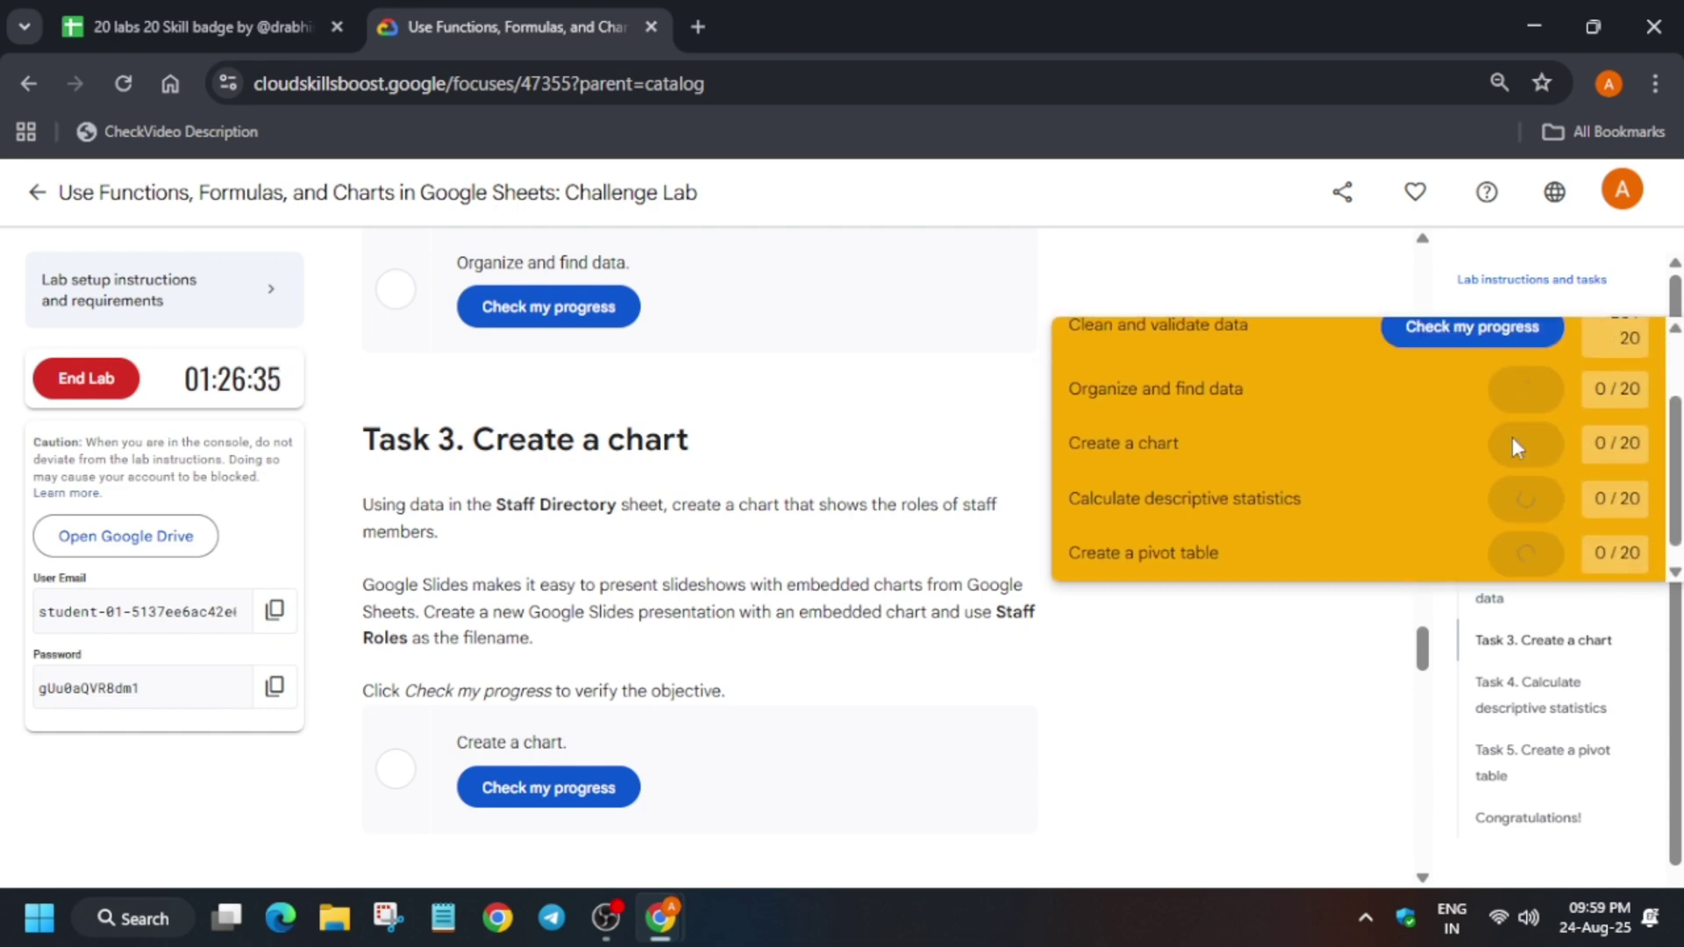
key("alt+Tab")
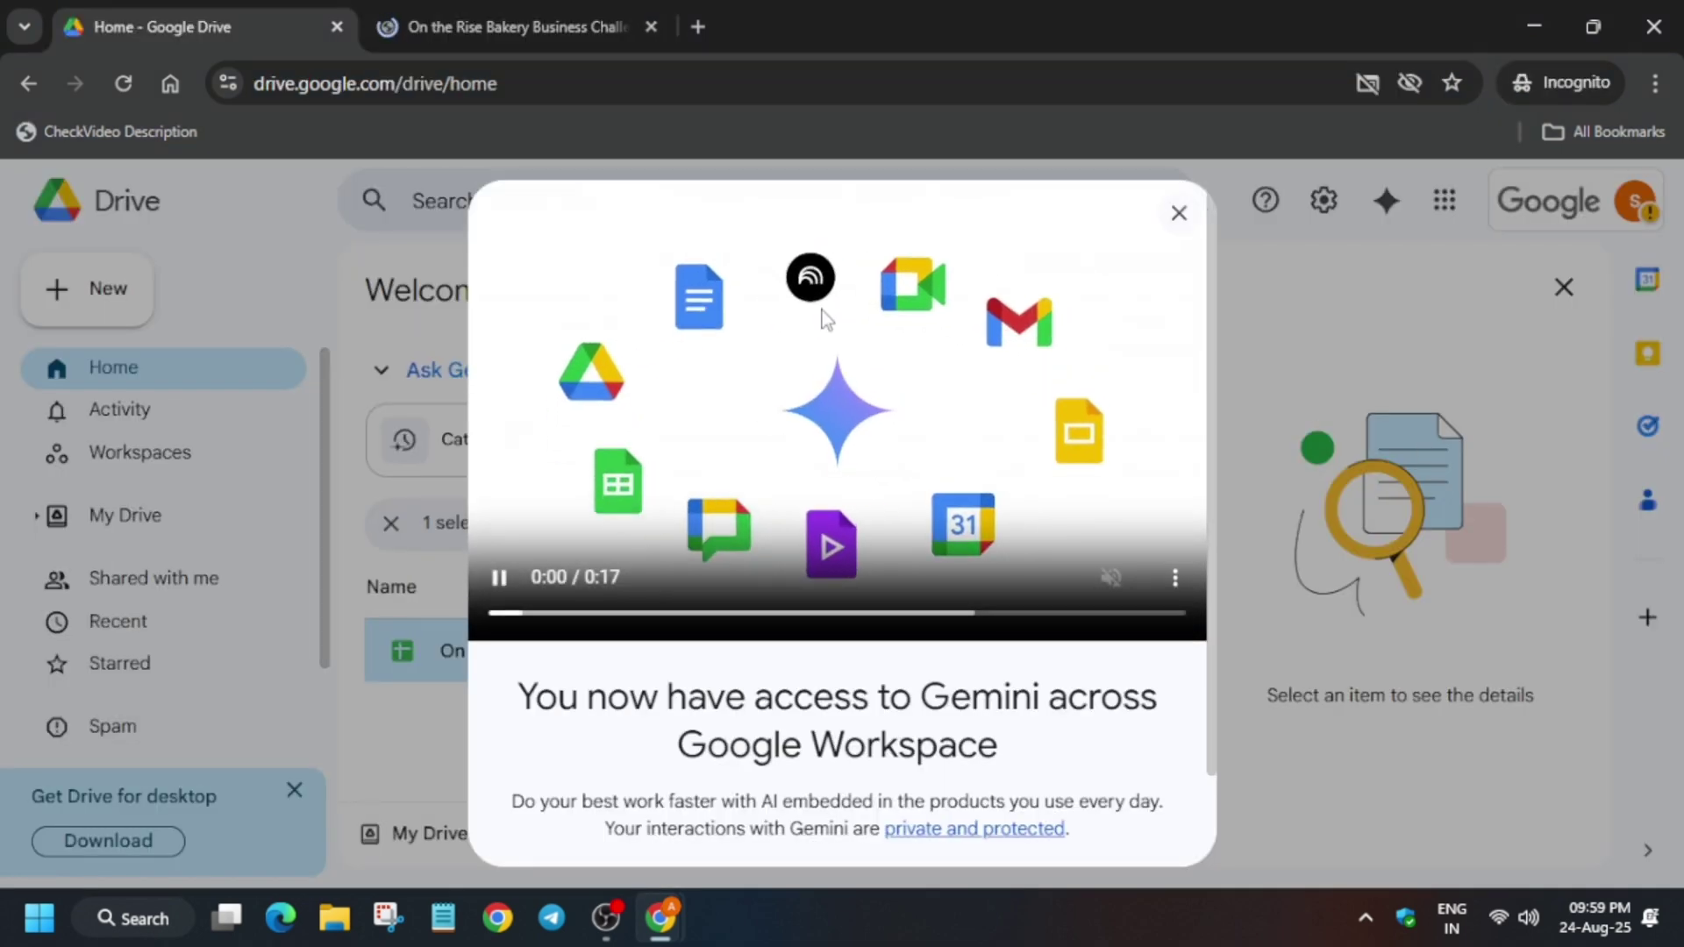
Dismiss the Gemini welcome and launch Google Slides from the Google apps grid.
left_click(1178, 213)
left_click(1444, 200)
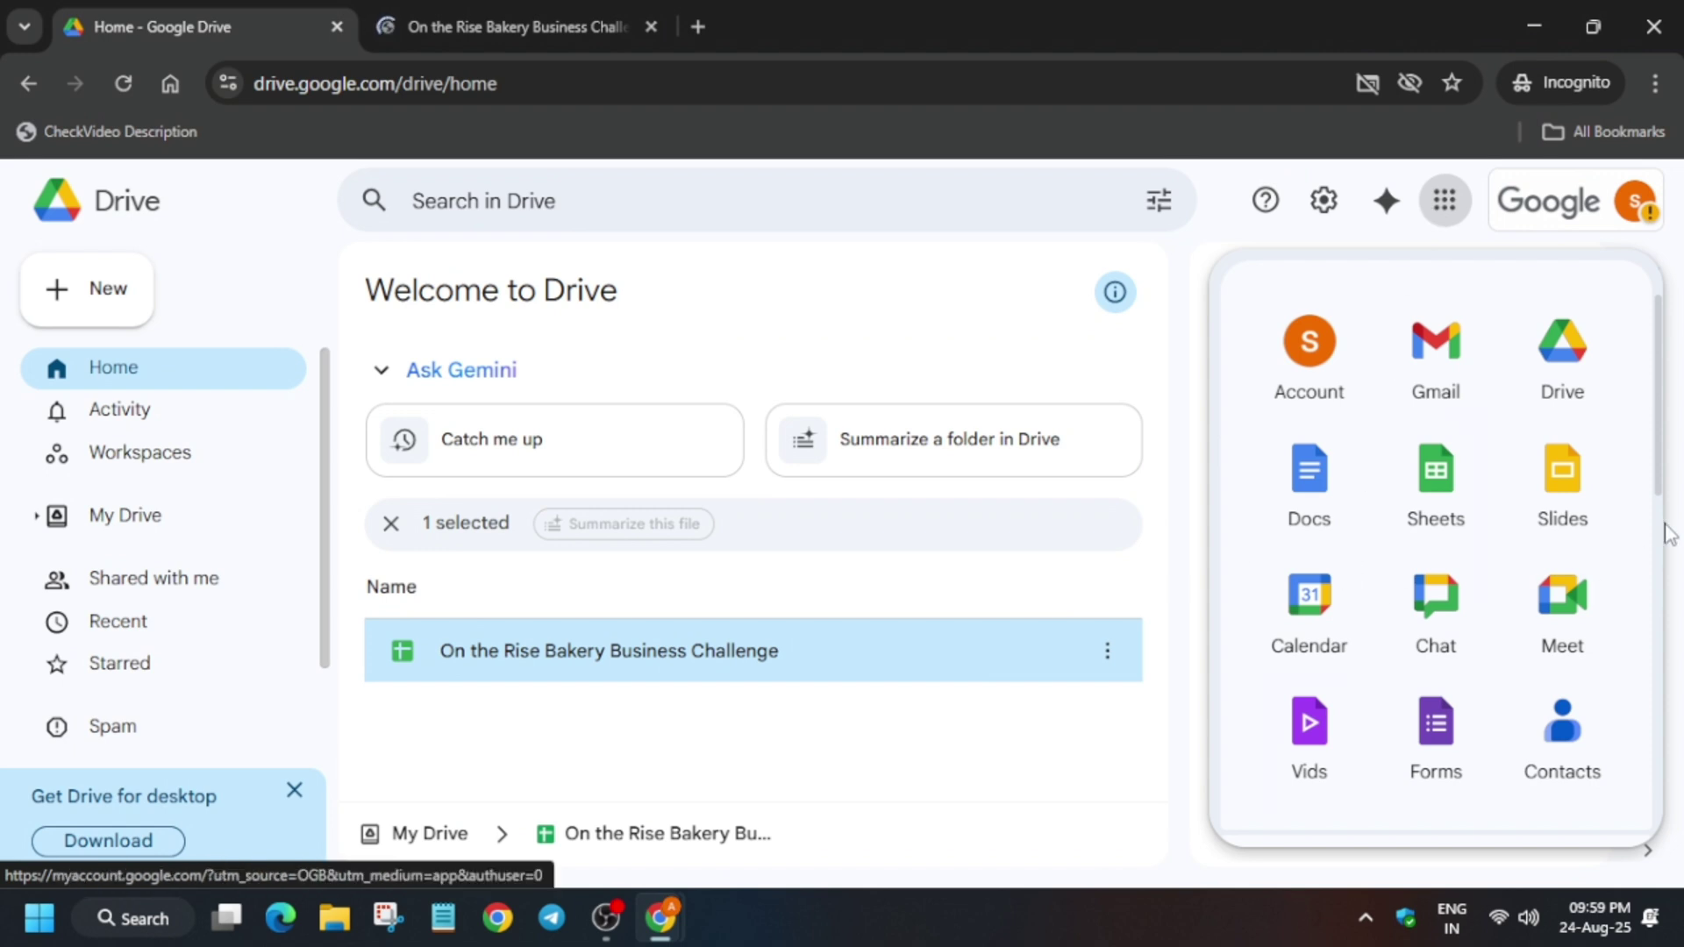
left_click(1548, 481)
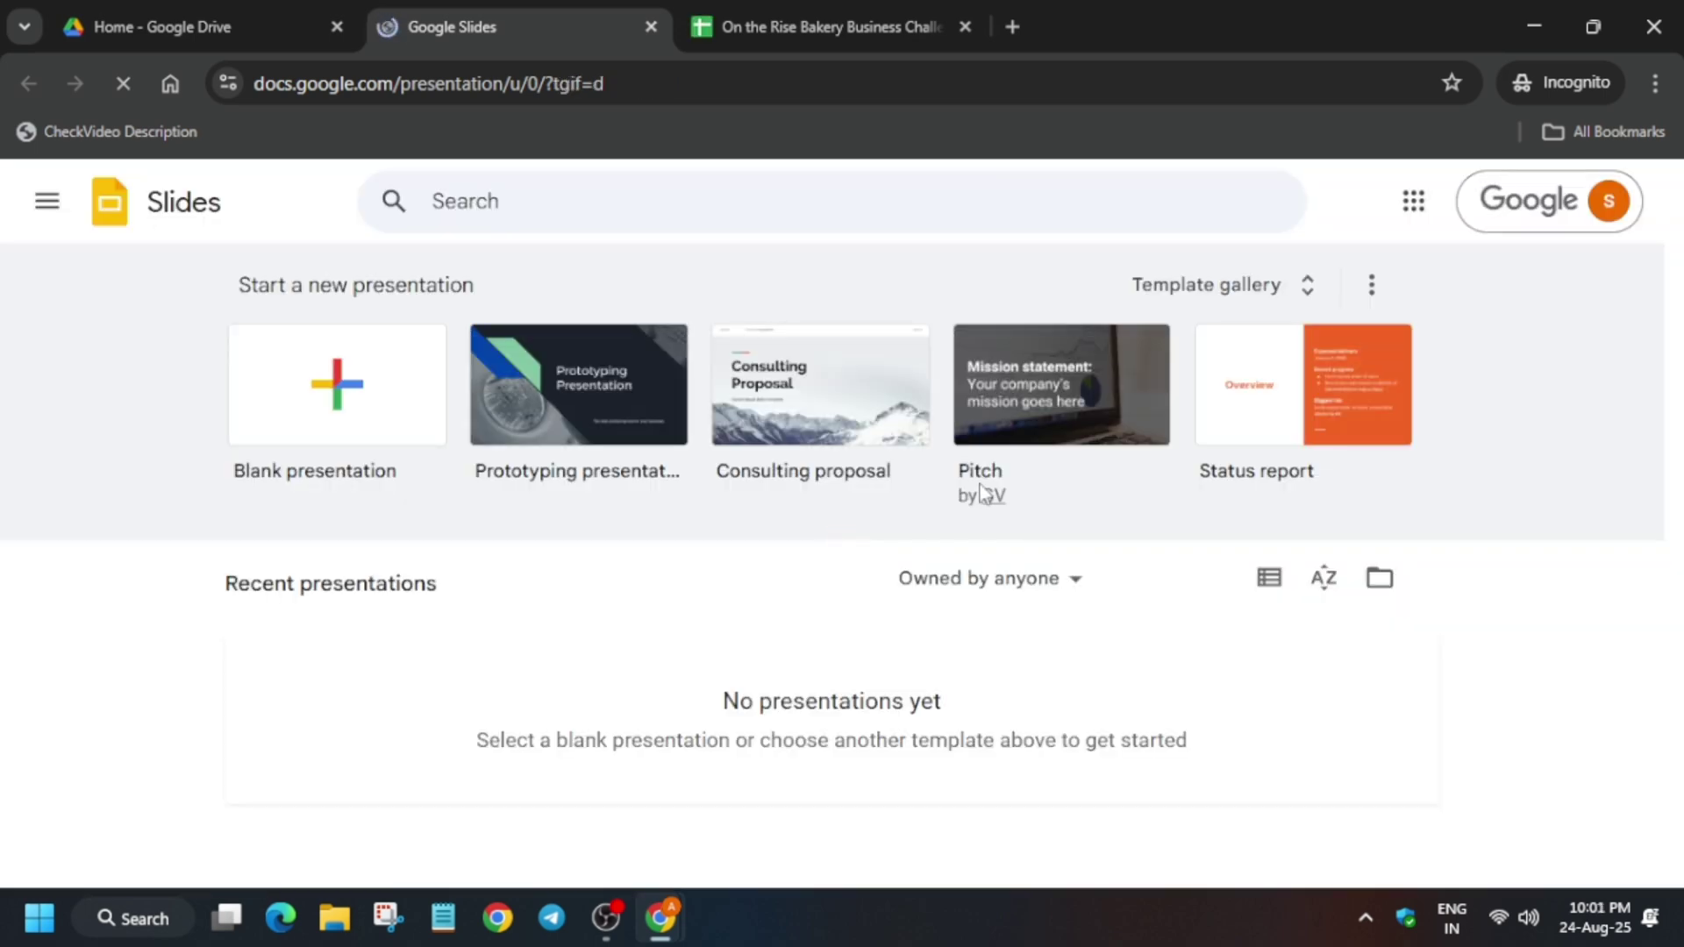
Create a blank presentation and bring up File > Import slides.
right_click(779, 517)
left_click(339, 530)
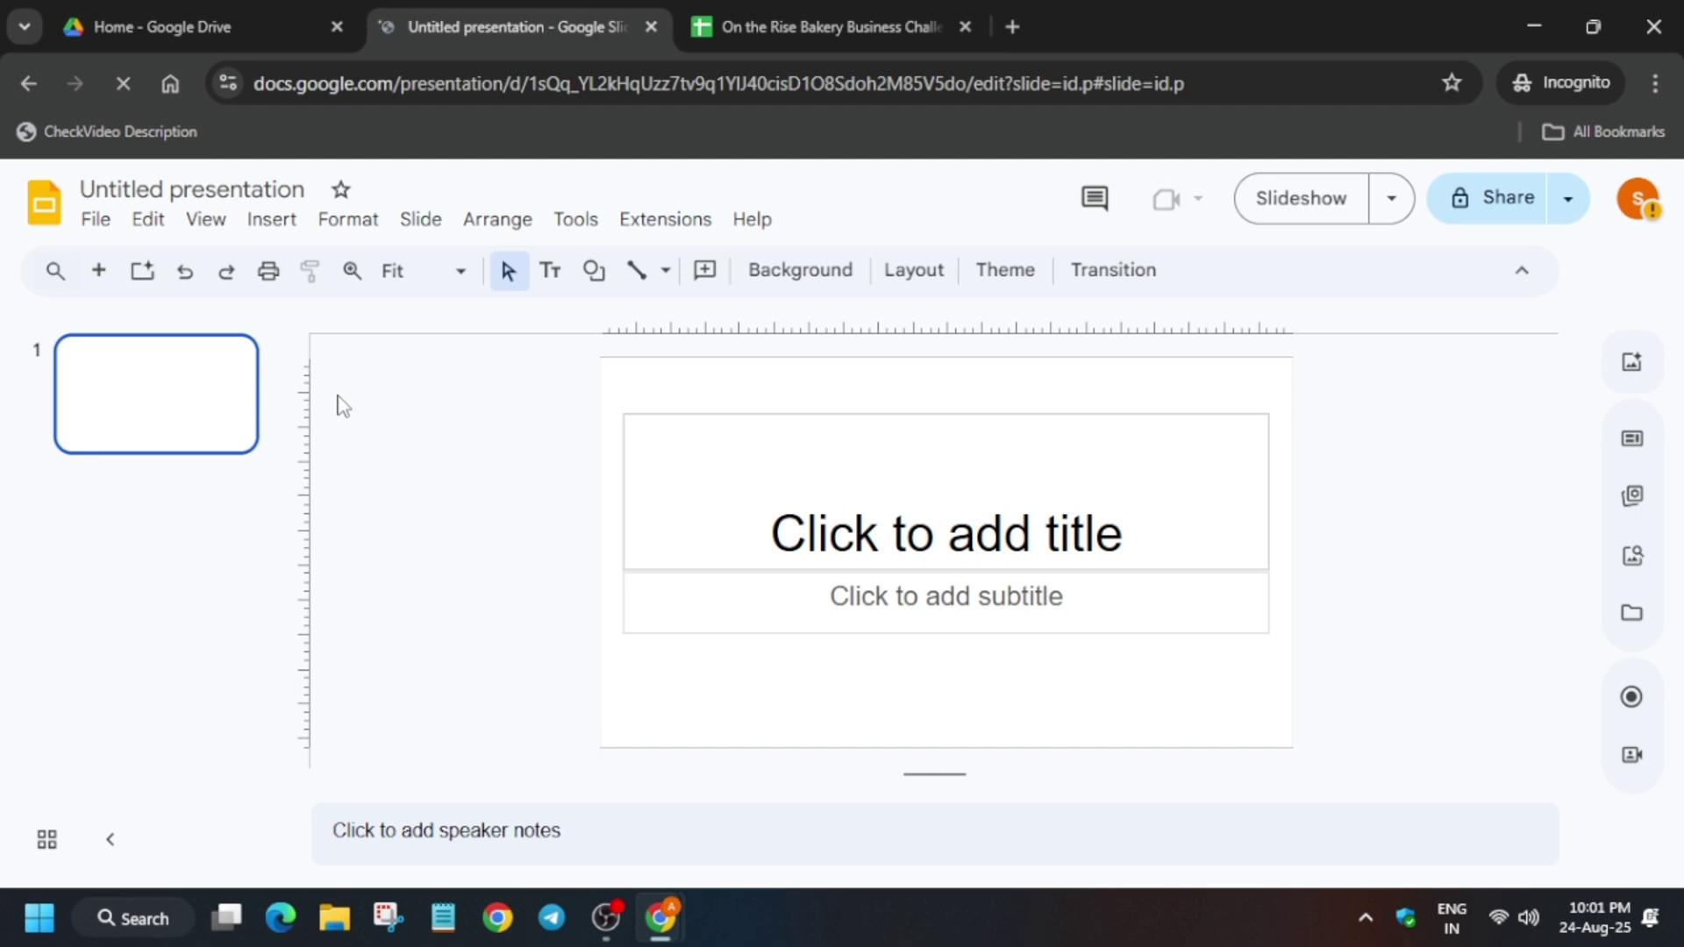
left_click(95, 218)
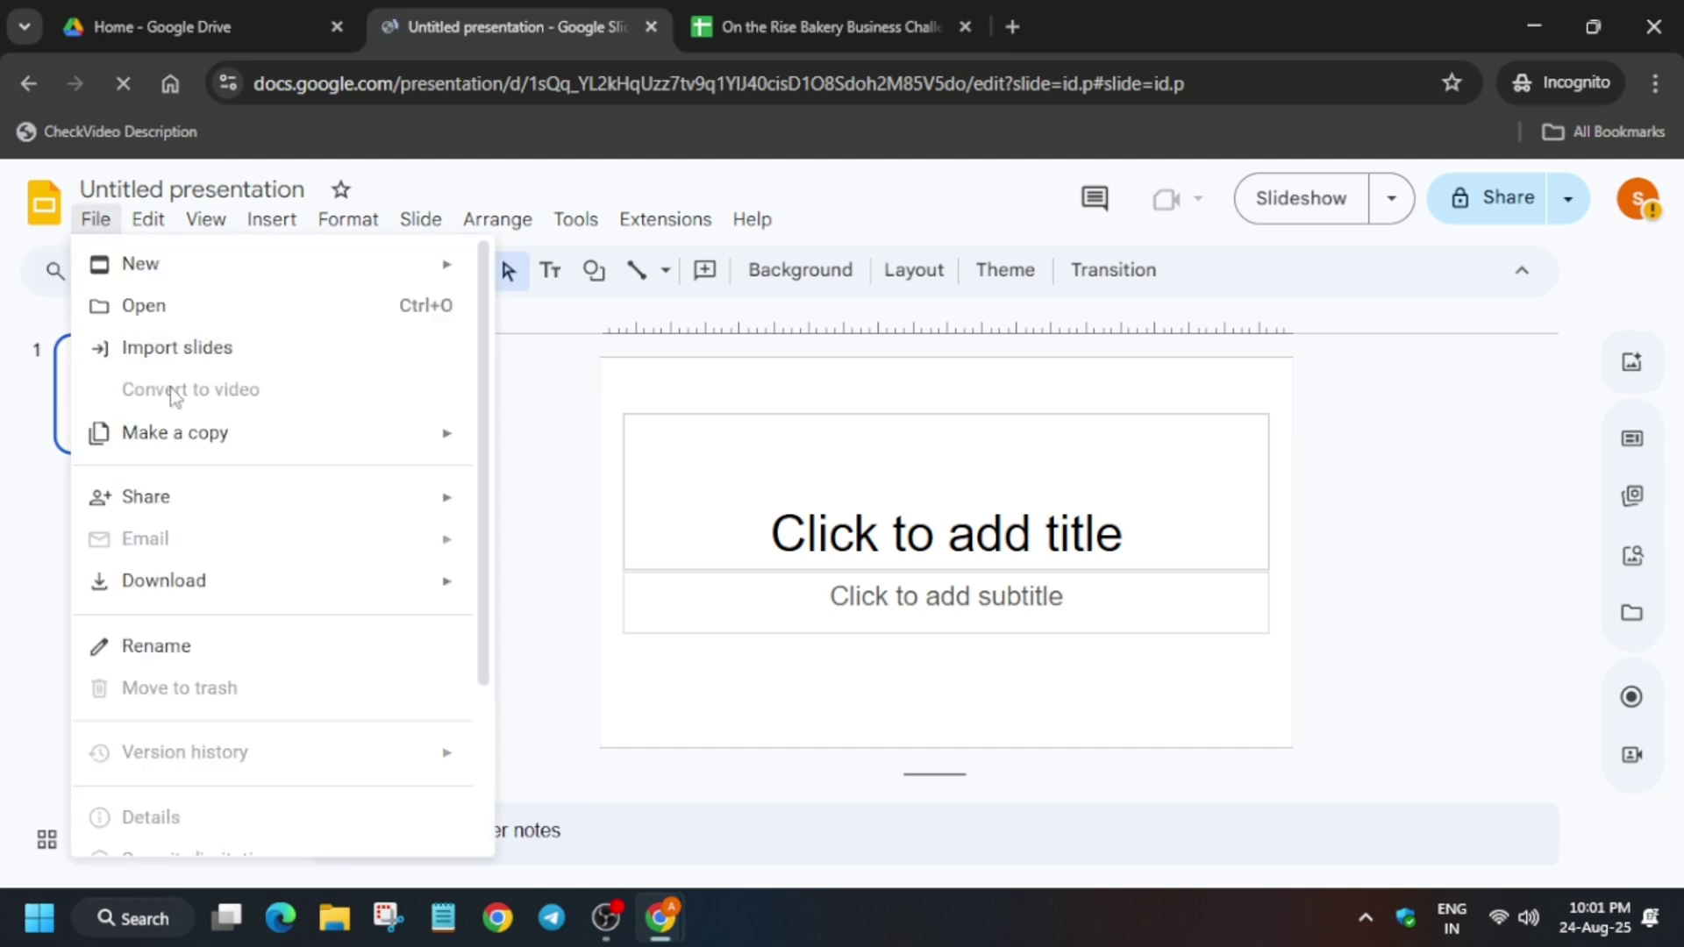
left_click(165, 349)
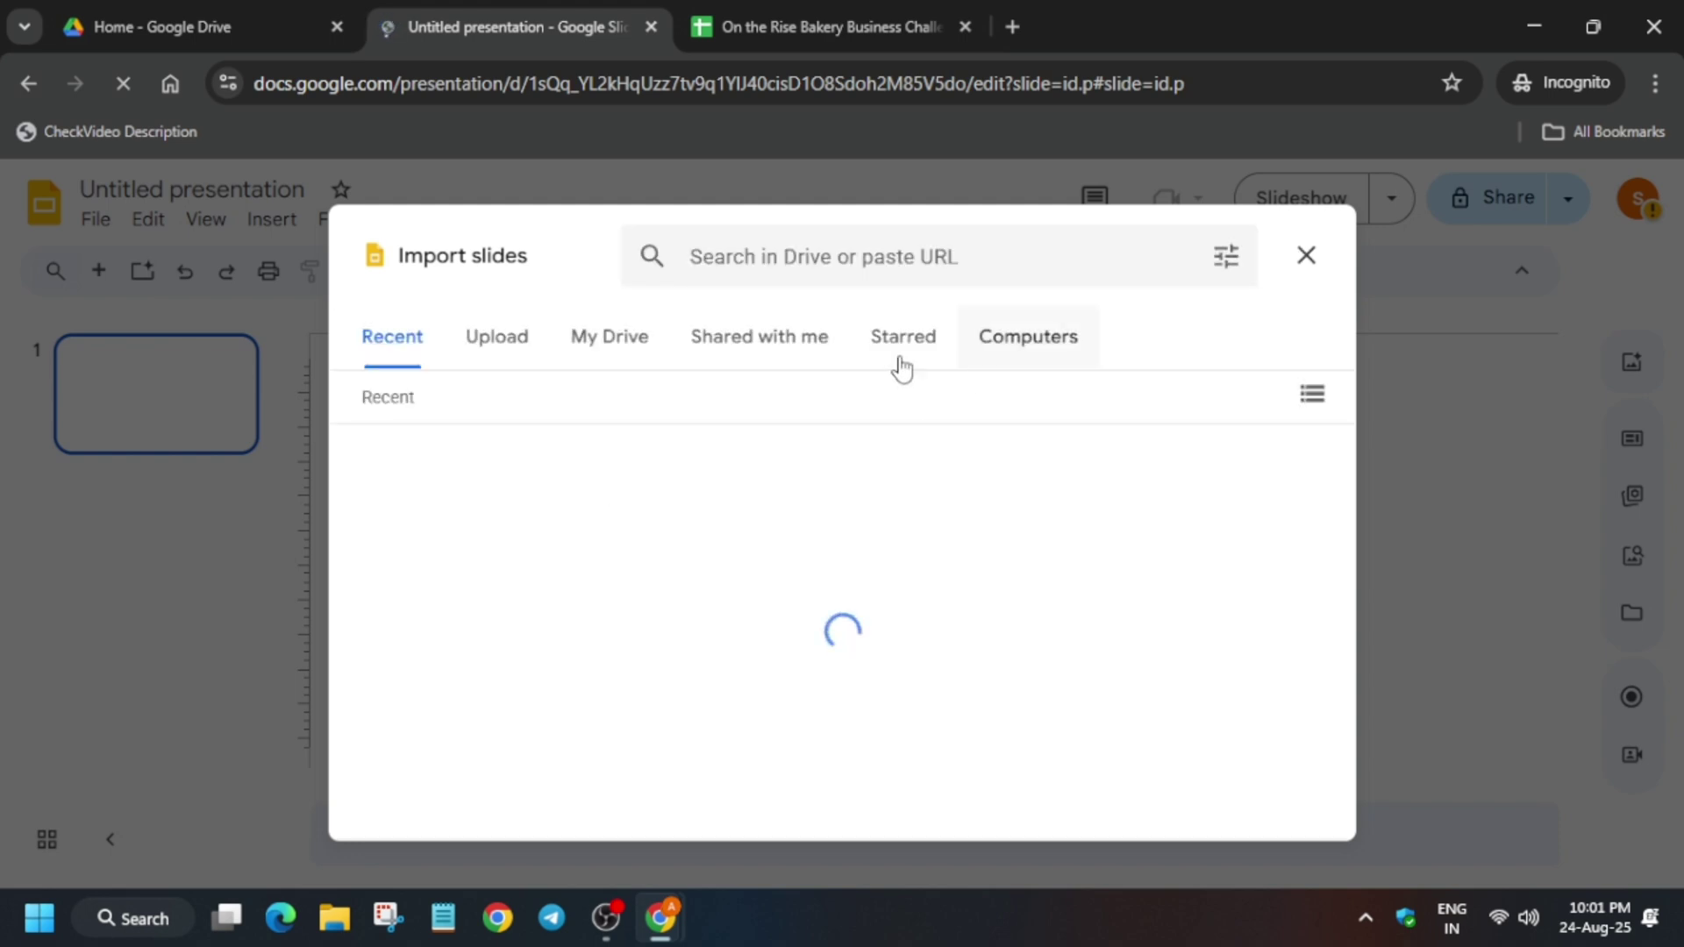
Upload Staff Roles from Downloads and import its pie chart slide into the presentation.
left_click(494, 343)
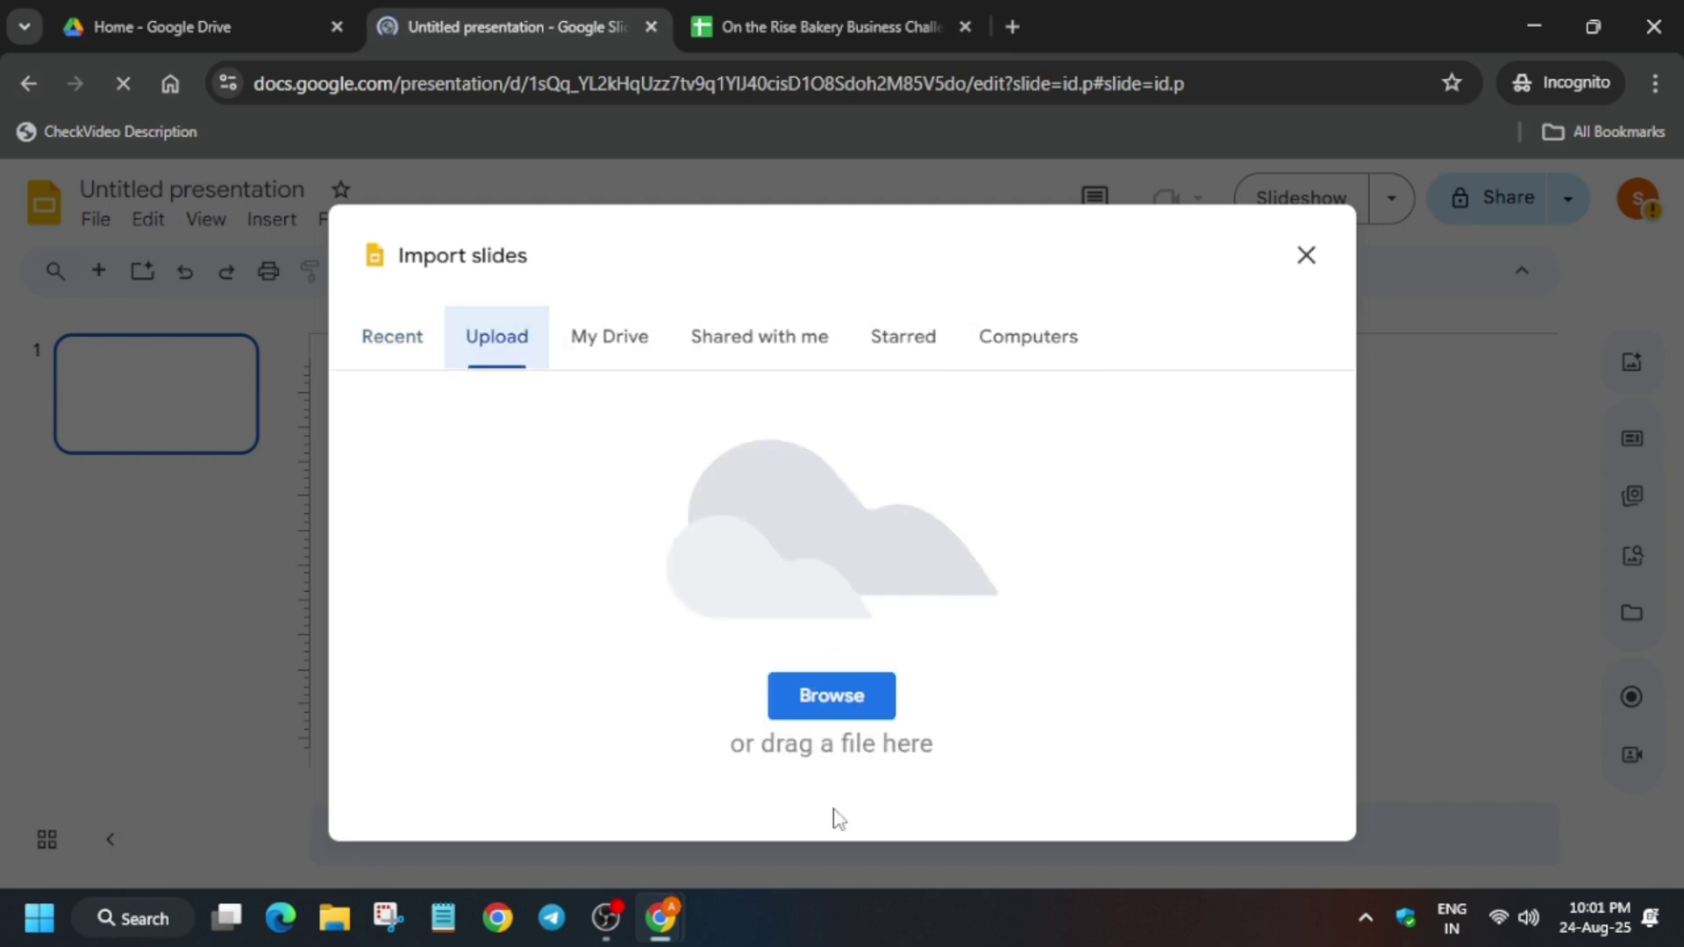
left_click(848, 699)
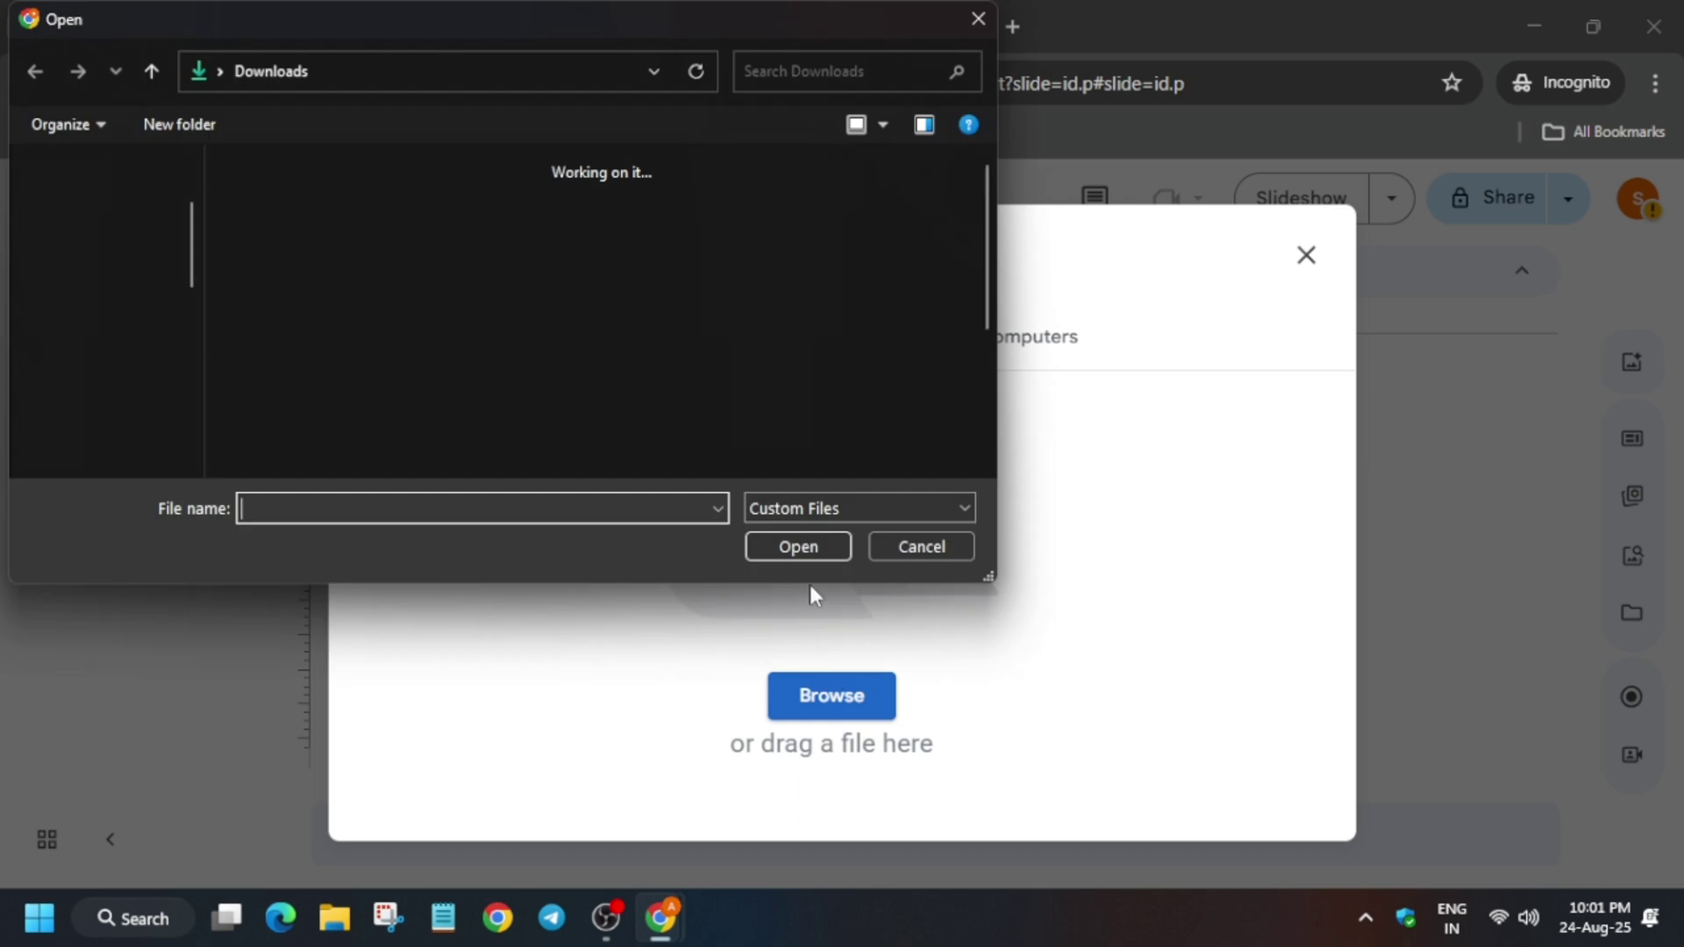
double_click(280, 264)
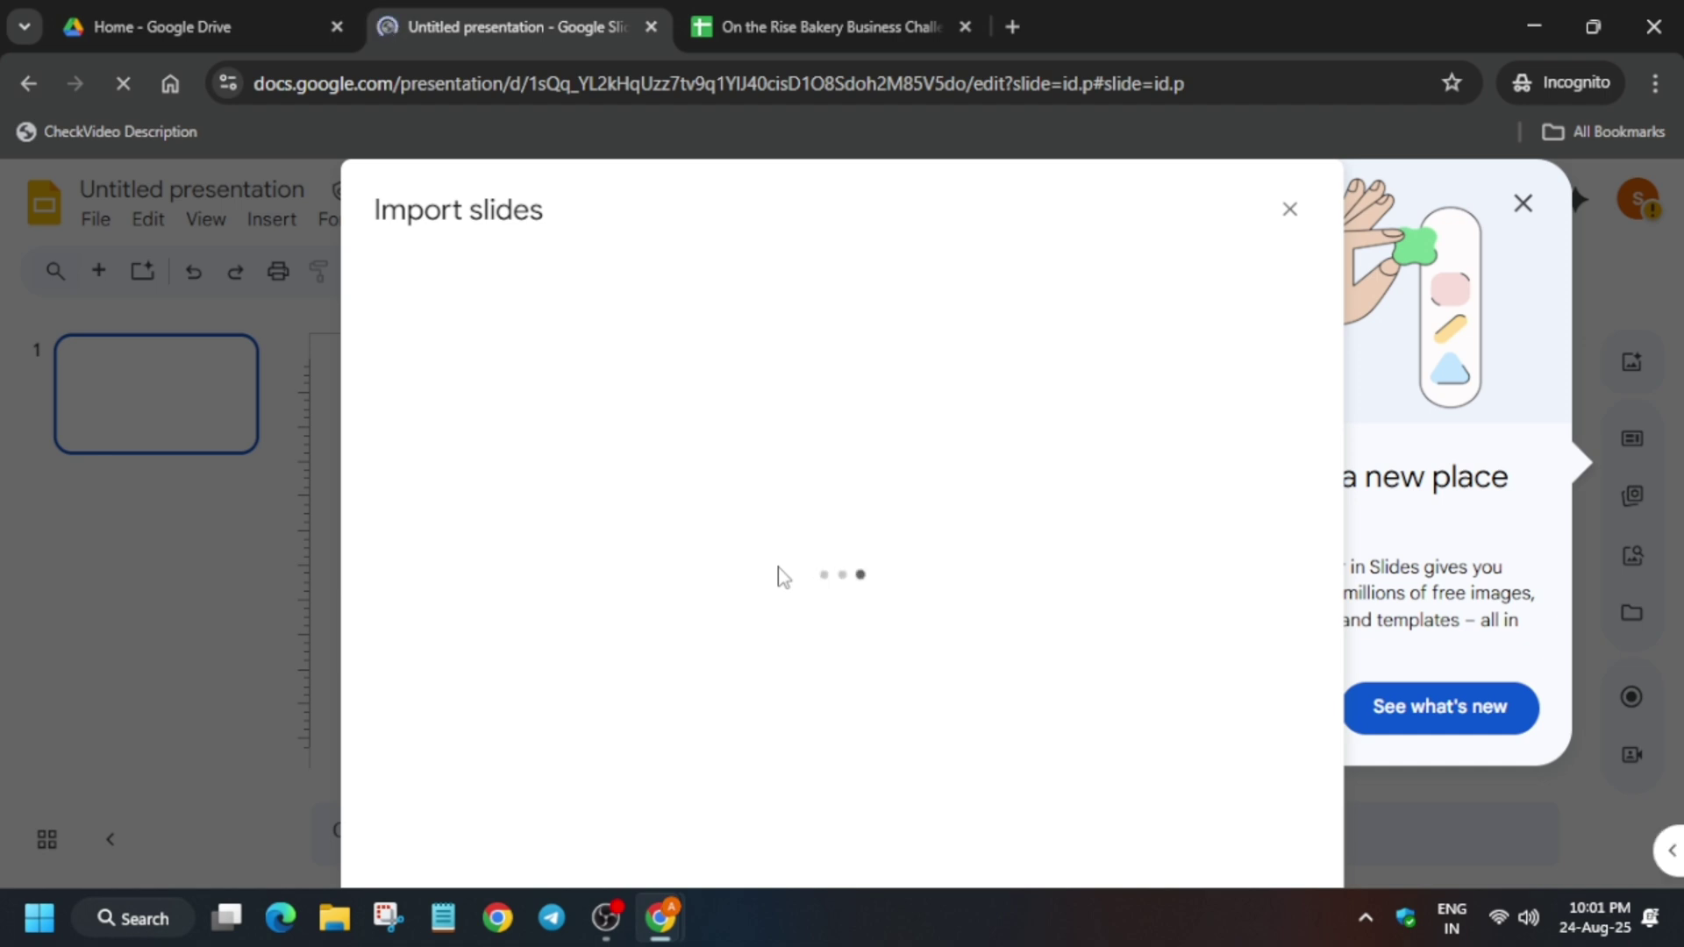
left_click(496, 390)
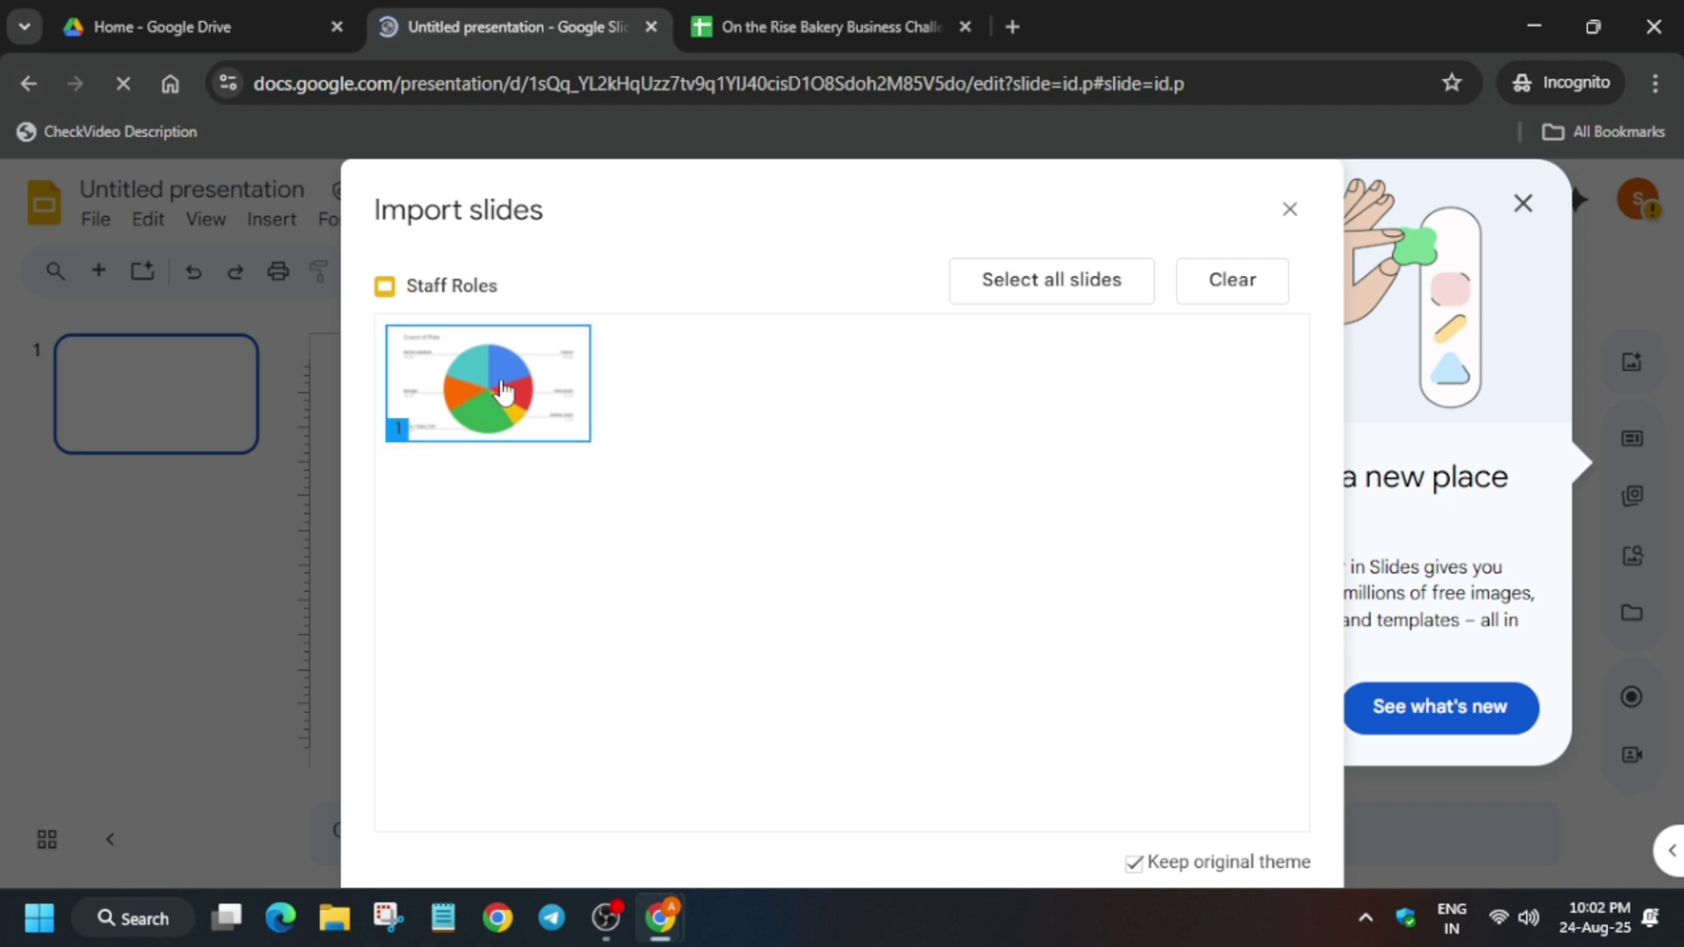
key("ctrl+minus")
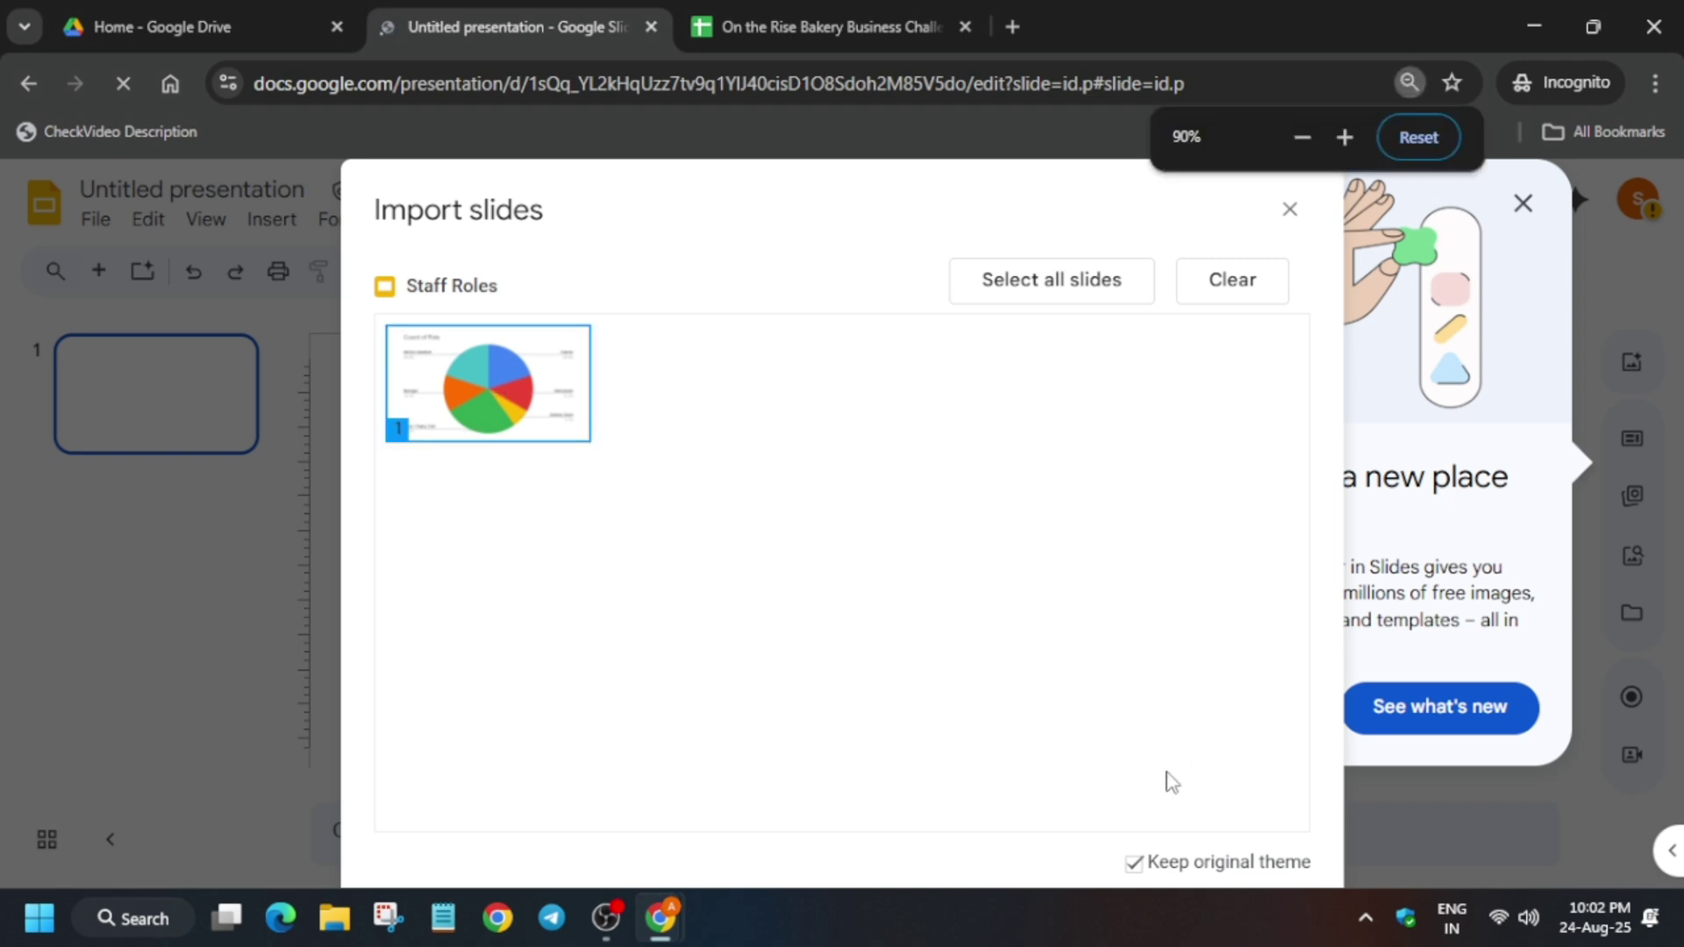
key("ctrl+minus")
left_click(1090, 837)
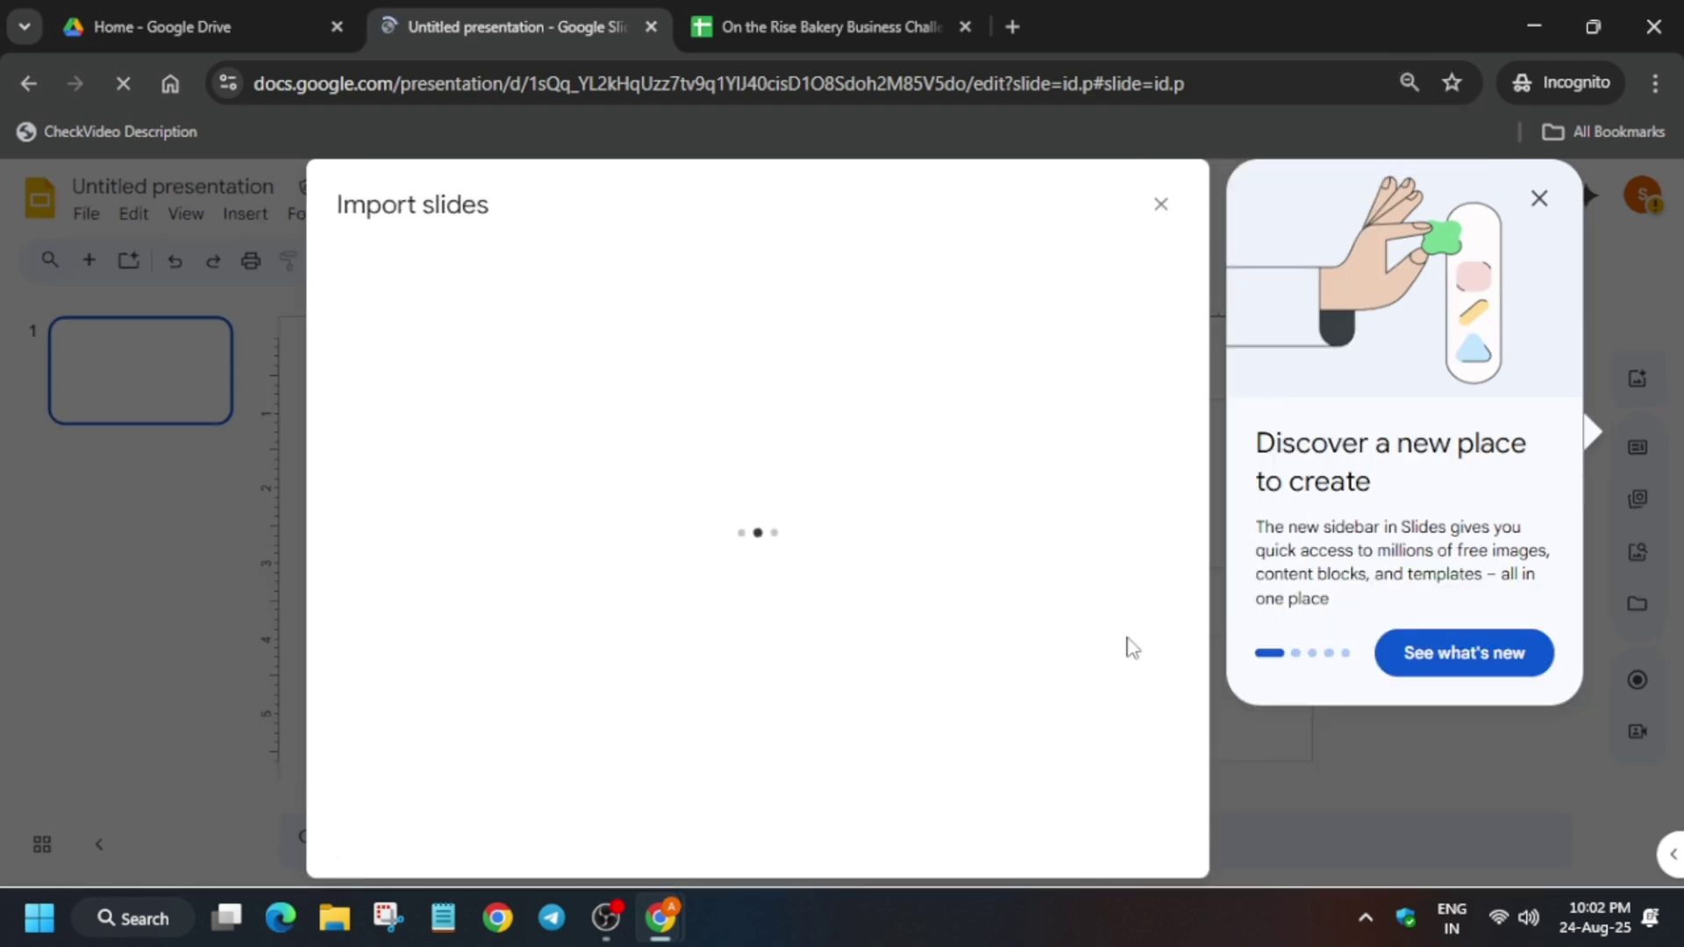
key("alt+Tab")
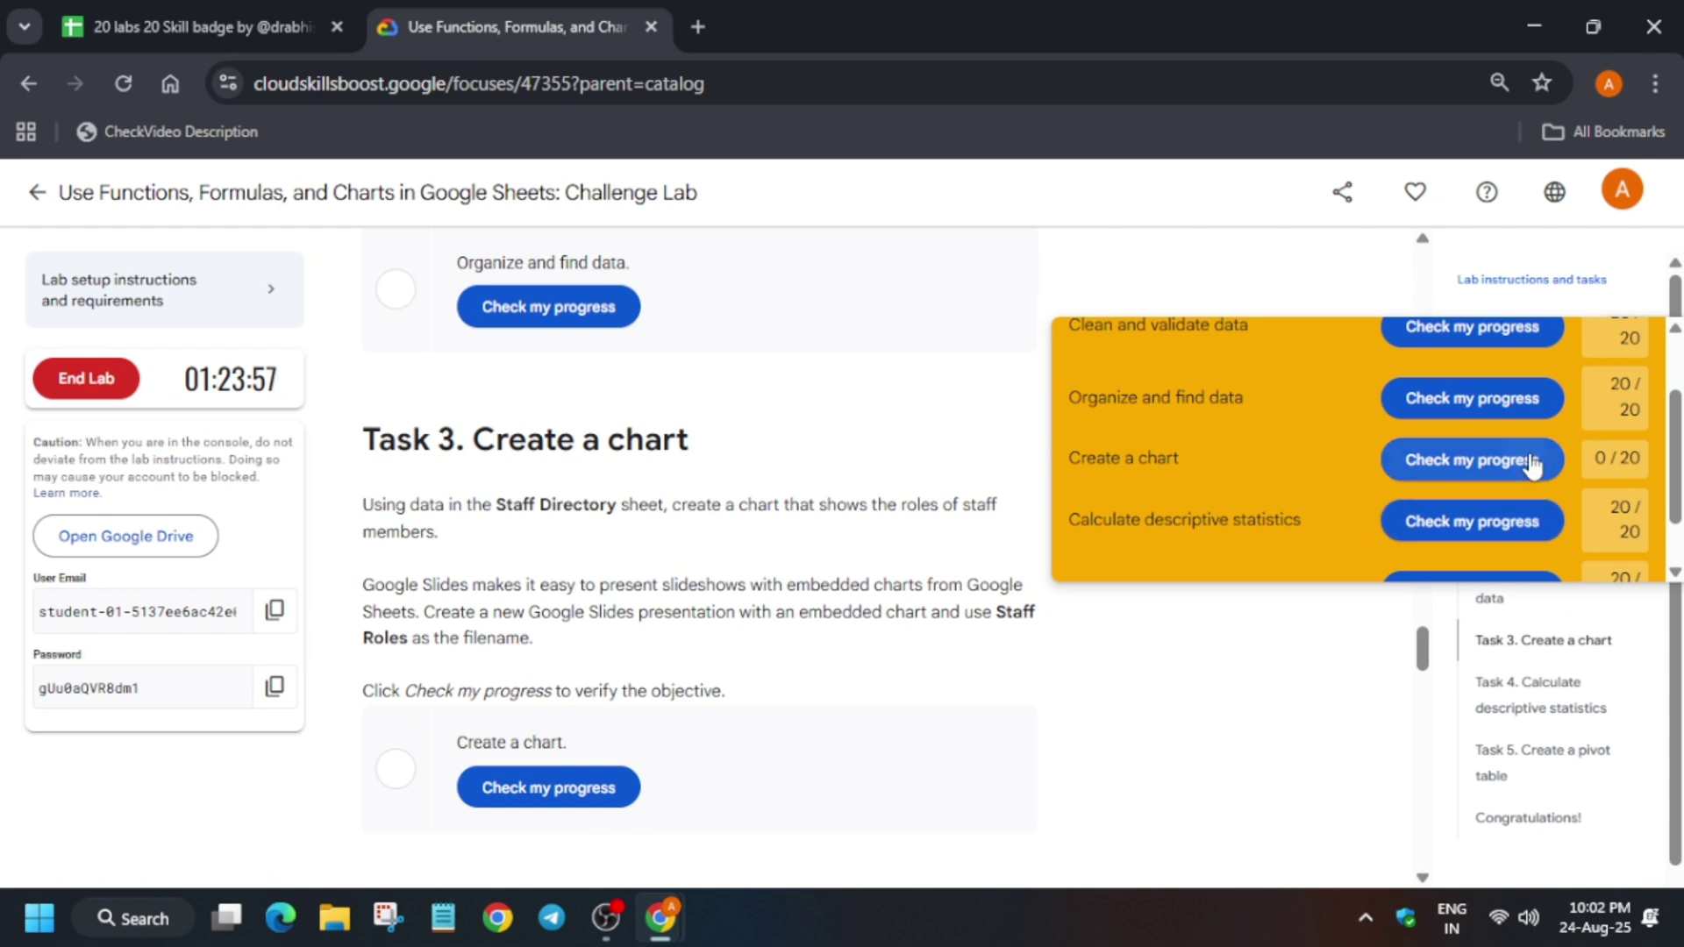
Check progress on Create a chart and review the checkpoint scores, still 0/20.
left_click(1429, 462)
scroll(1440, 488, "down", 1)
scroll(1596, 408, "up", 3)
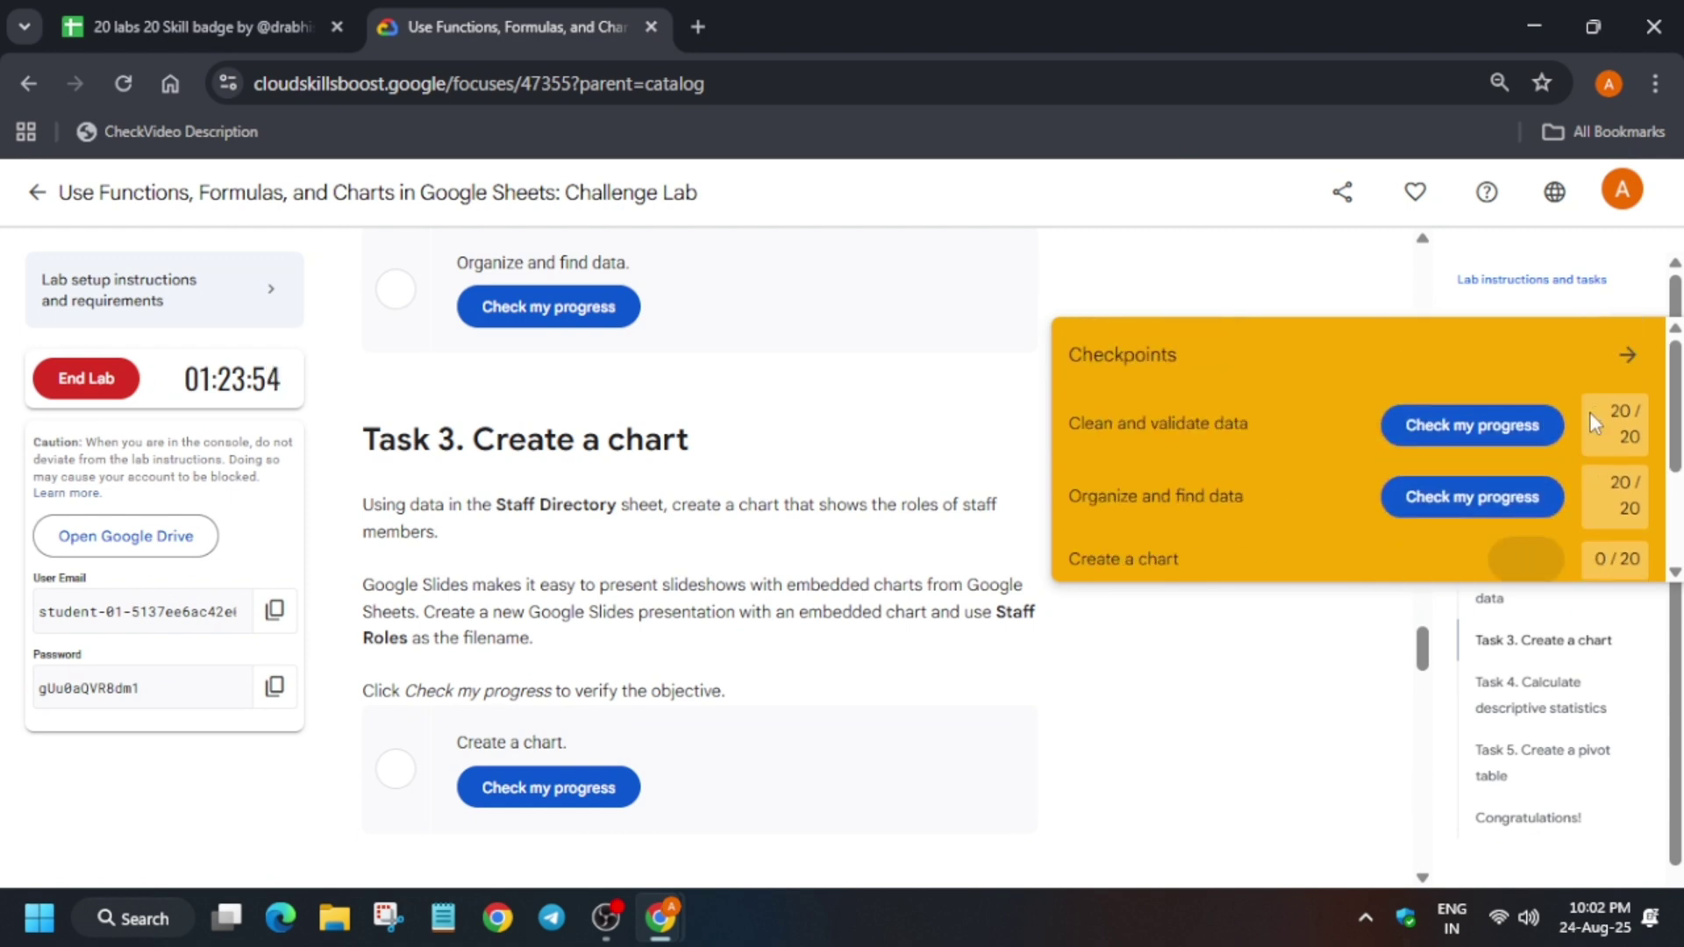
scroll(1500, 569, "down", 2)
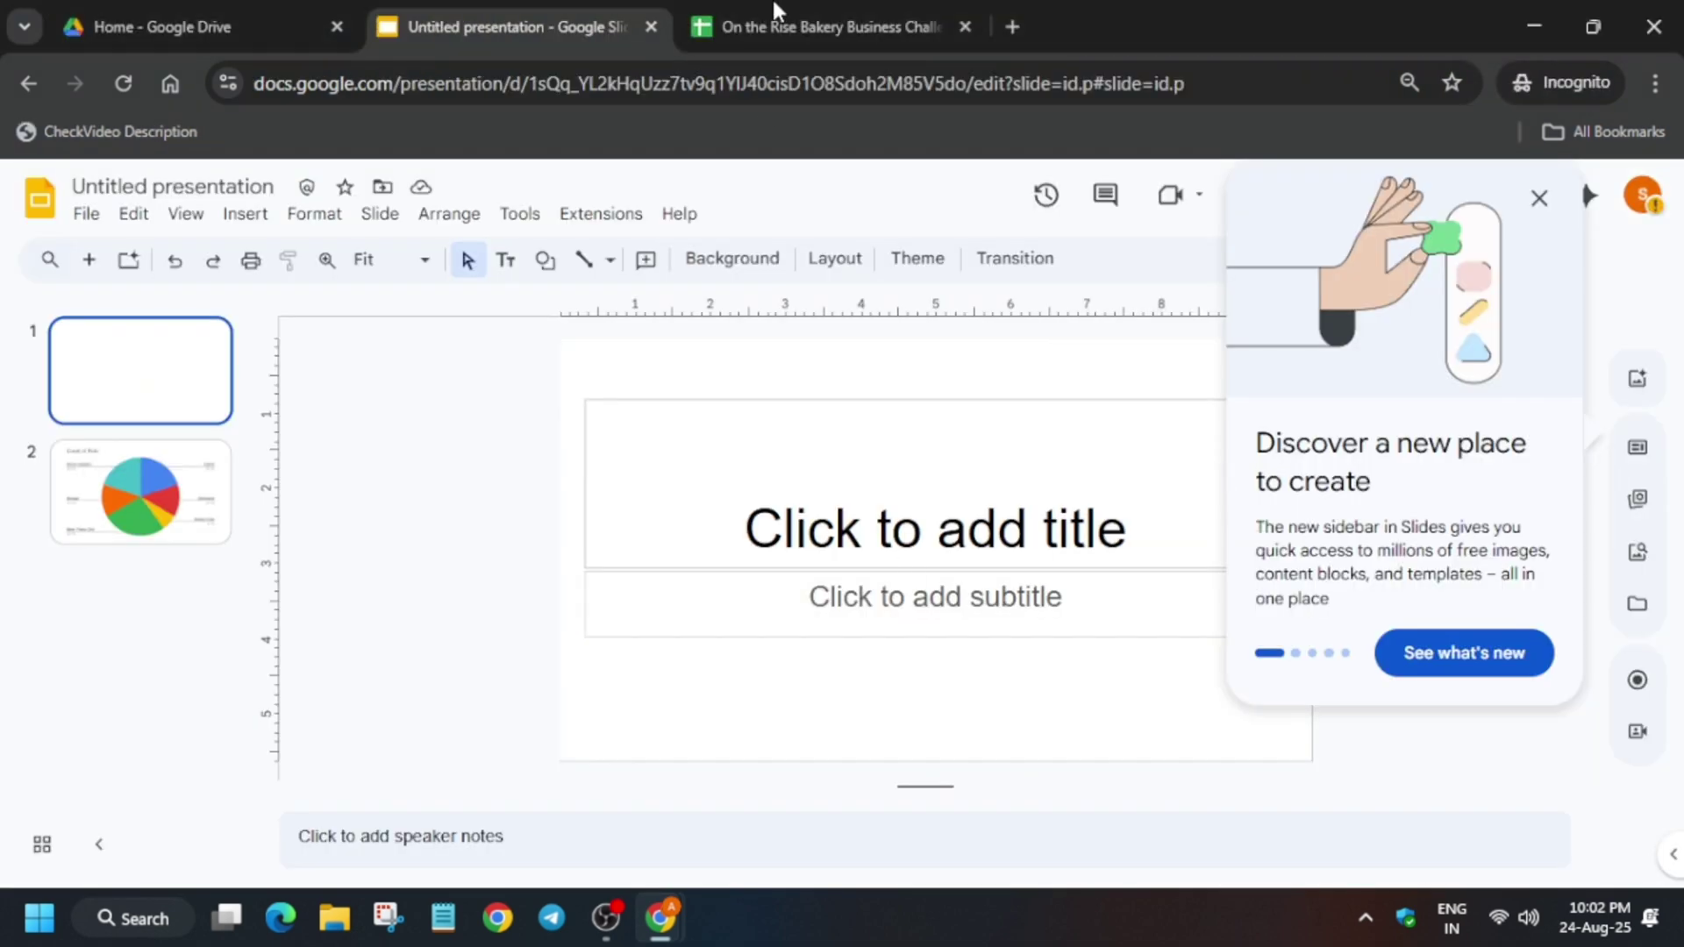
In the On the Rise Bakery spreadsheet, dismiss the security notice and insert a chart of the Role column (D).
left_click(814, 12)
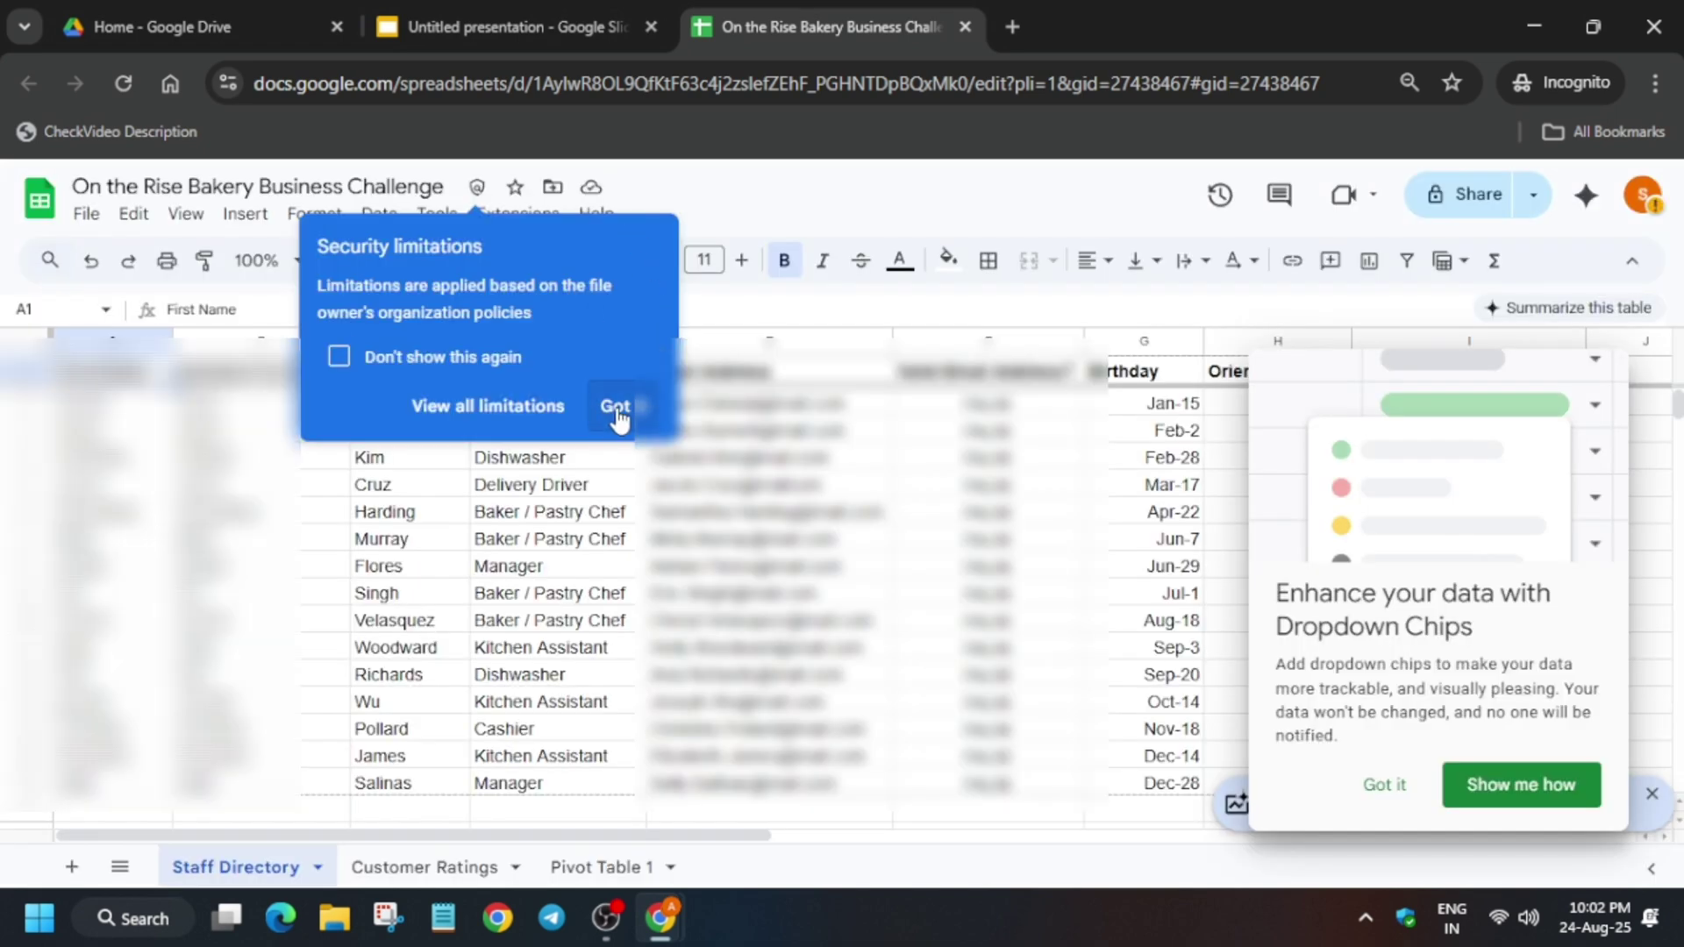
left_click(620, 409)
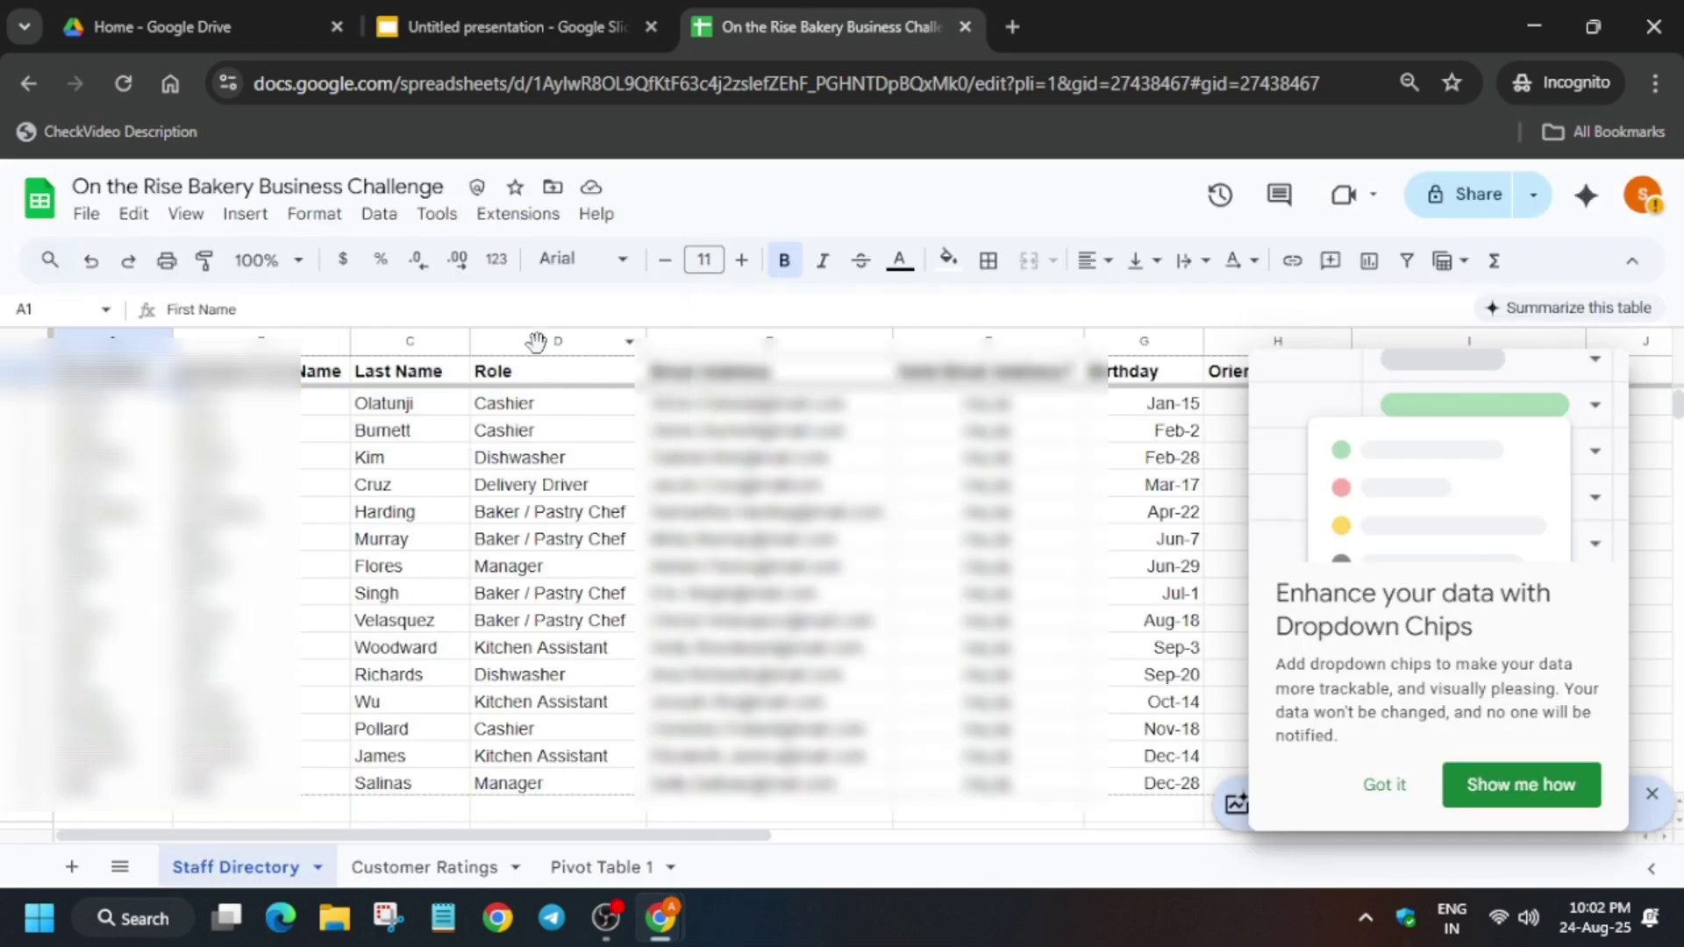
left_click(537, 342)
left_click(245, 213)
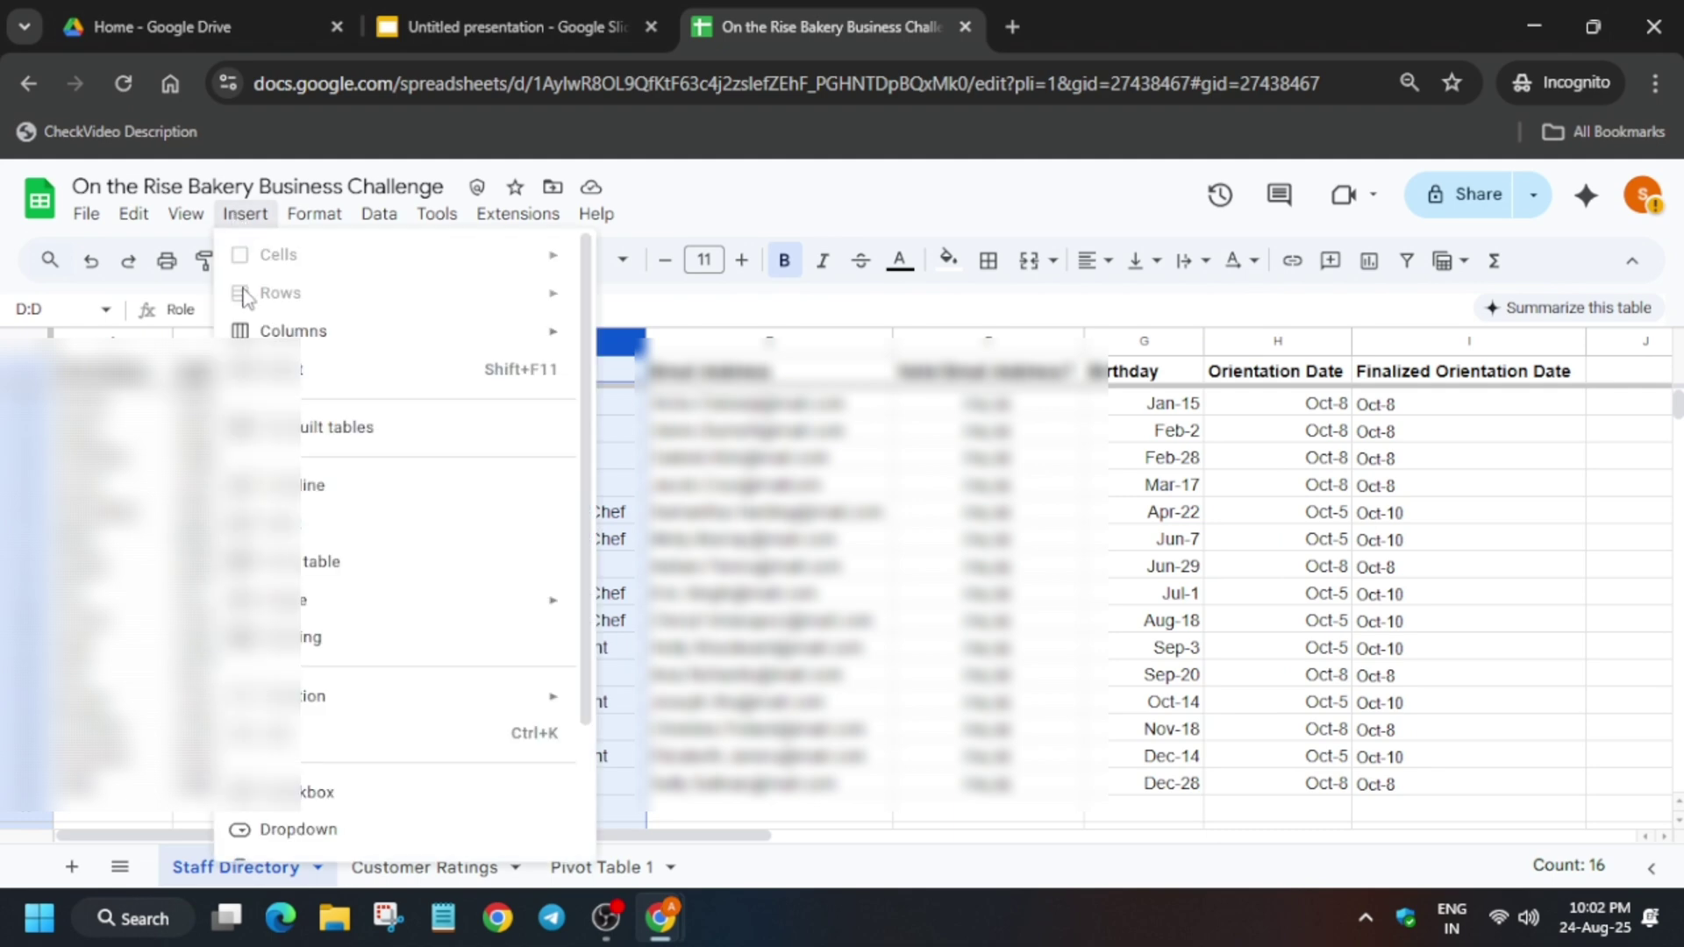
left_click(284, 525)
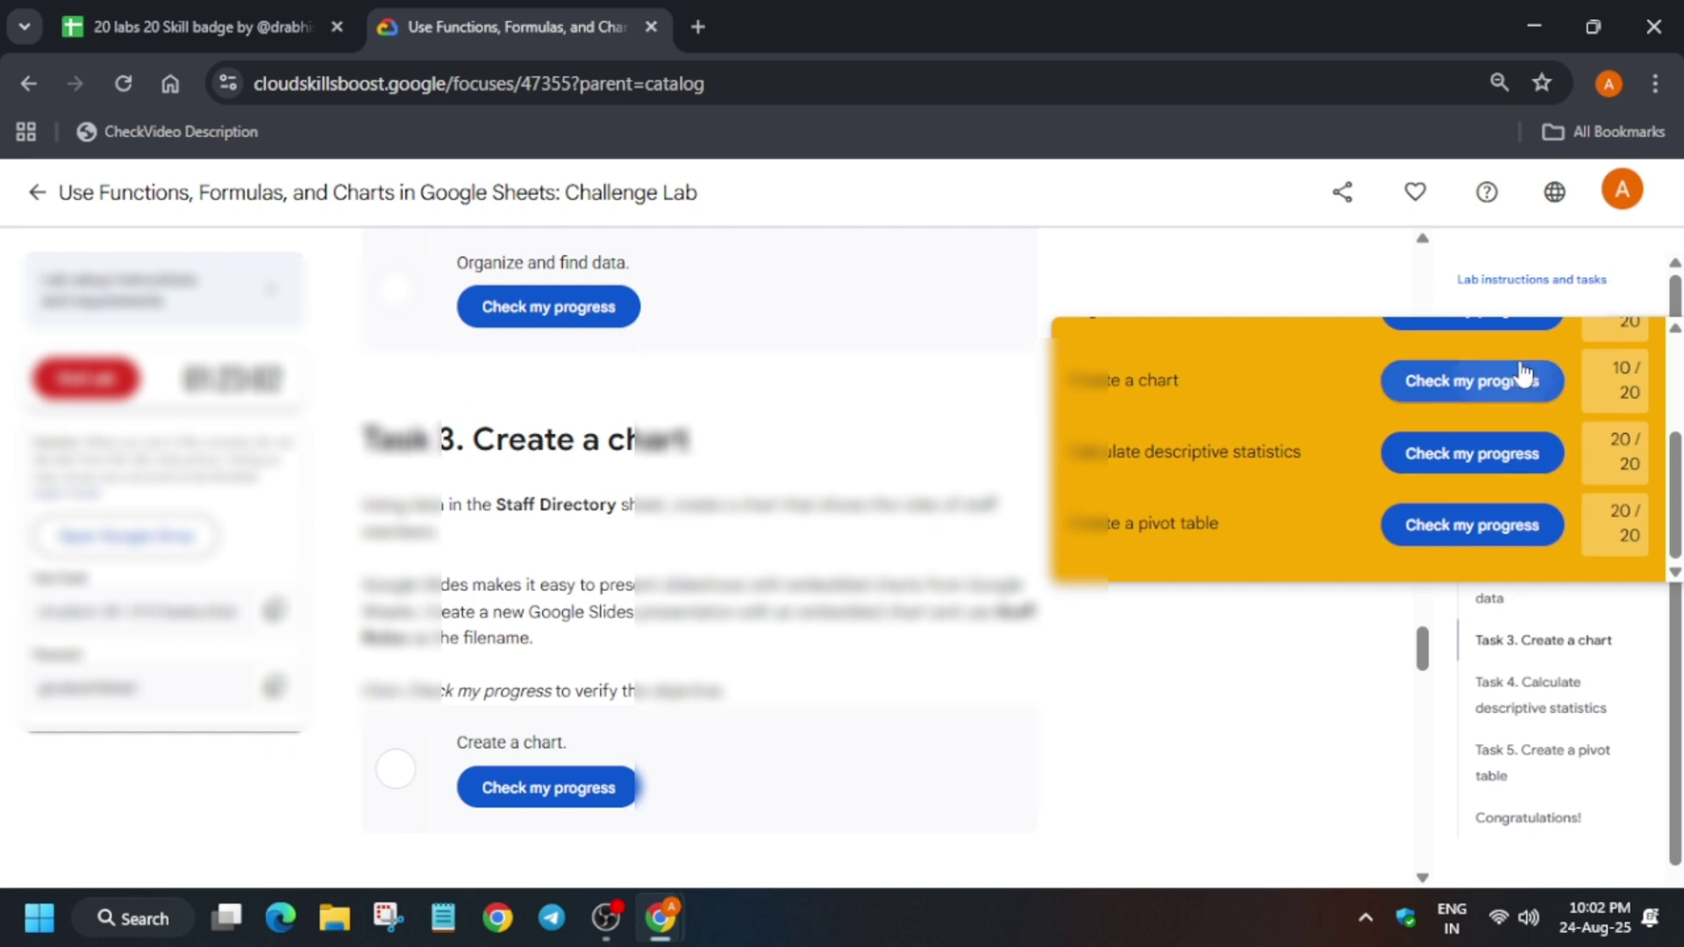
Re-run the Create a chart progress check until it passes with 20 points.
left_click(1522, 376)
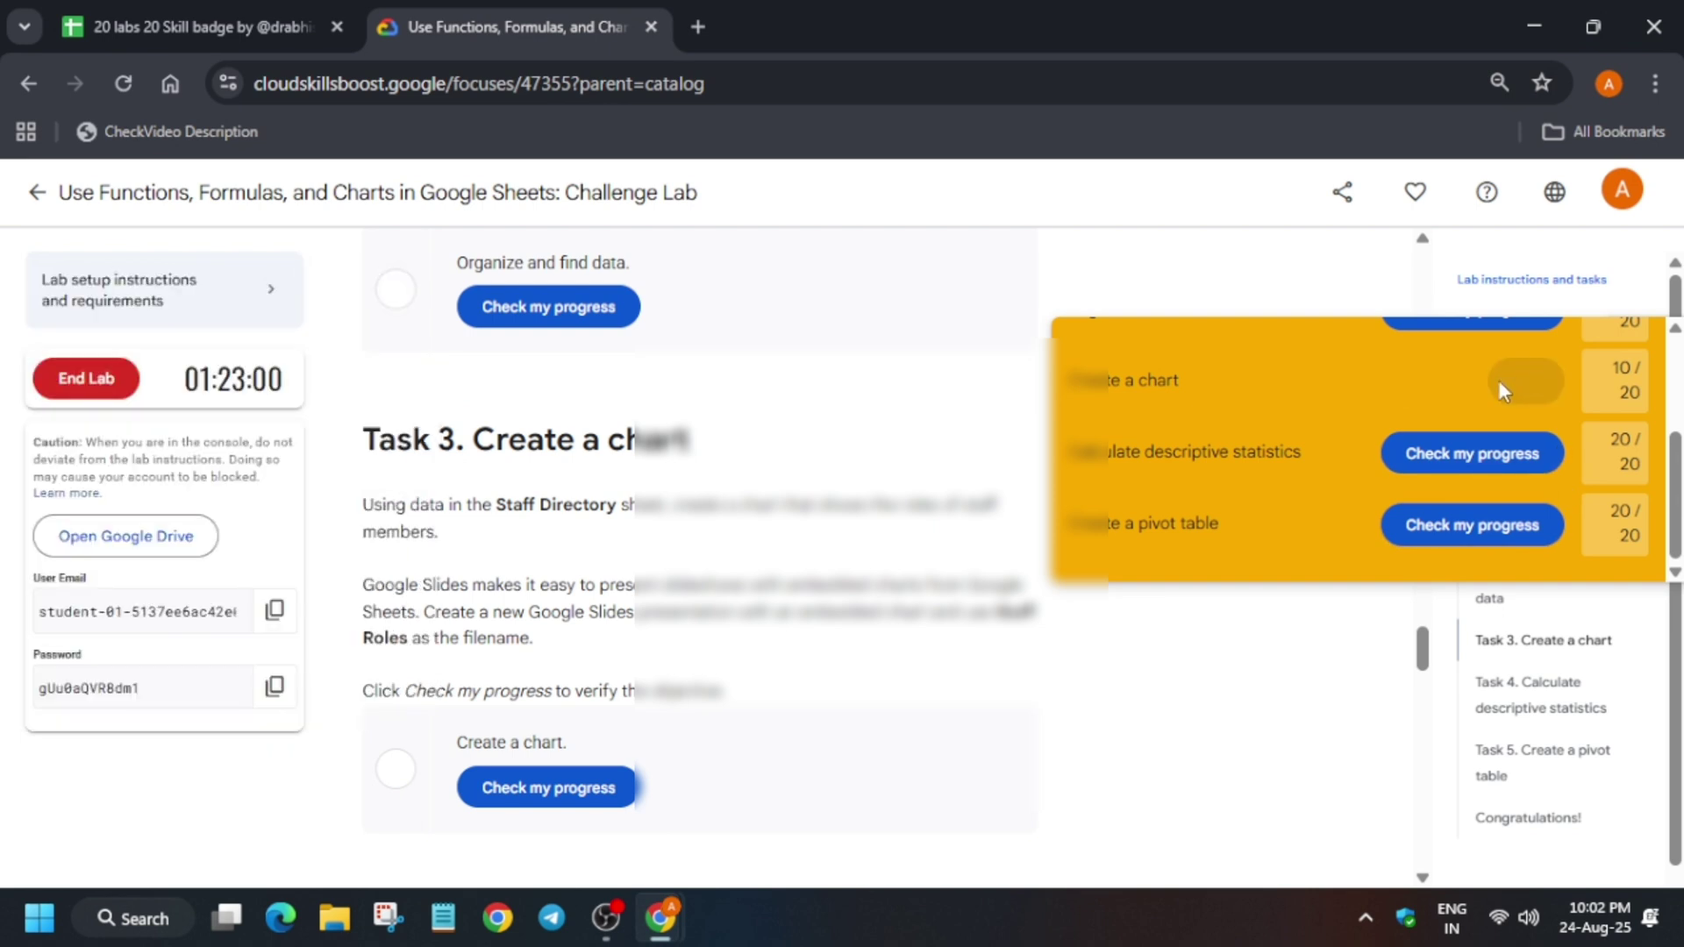
left_click(1498, 381)
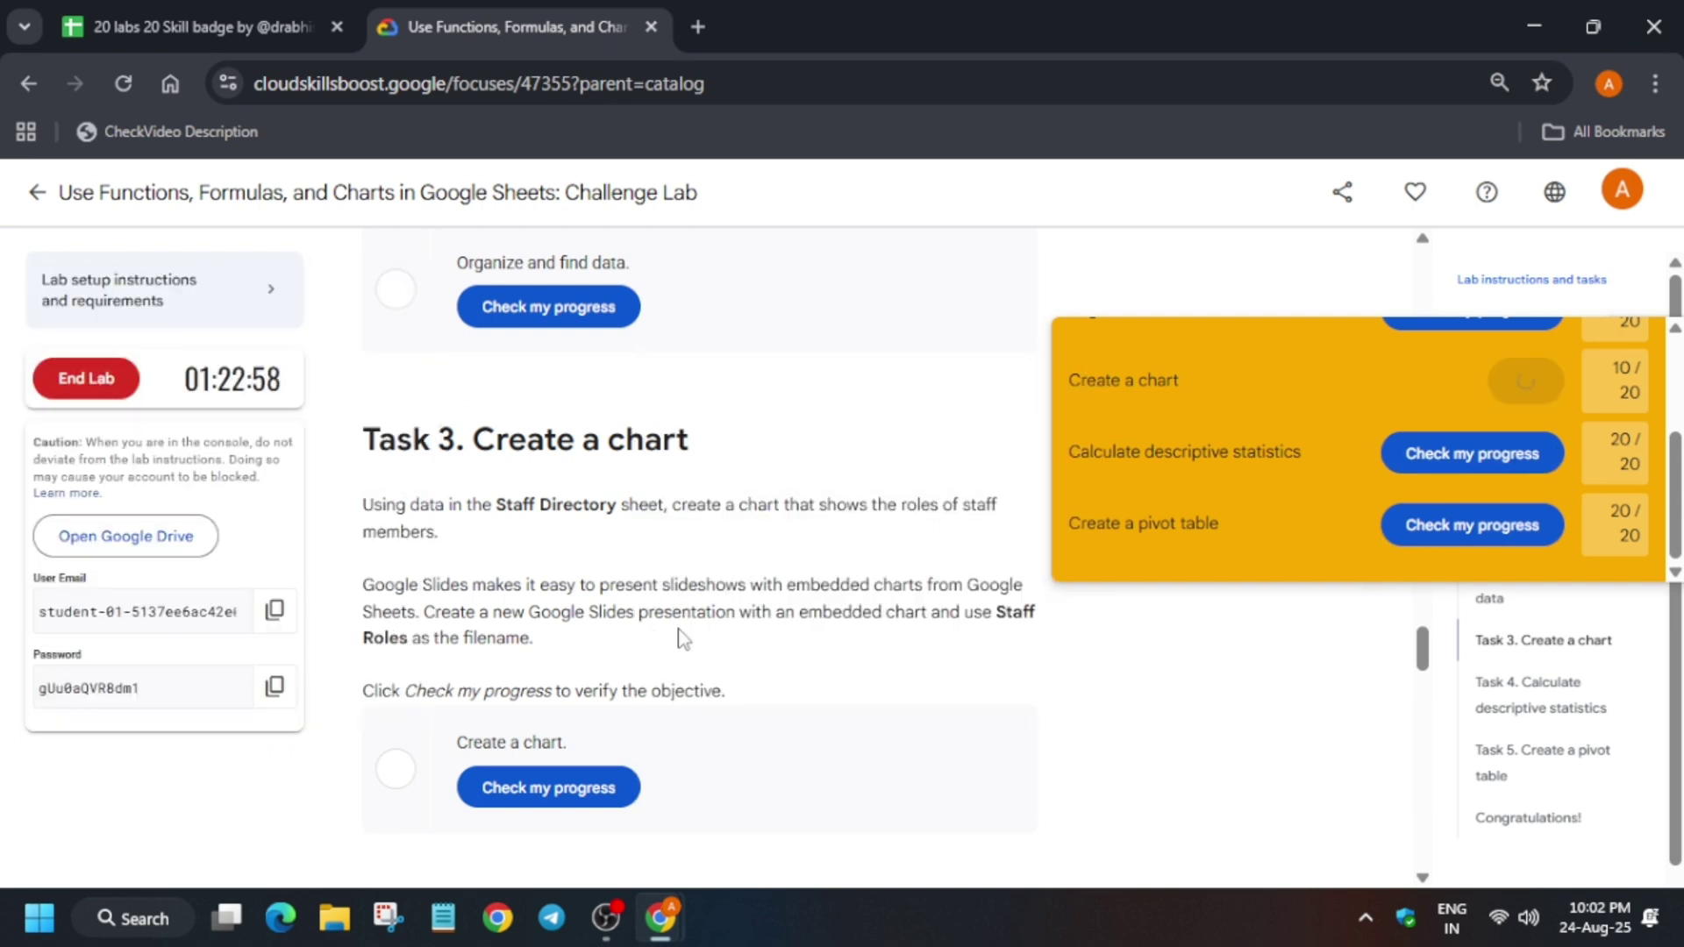
left_click(506, 774)
Collapse the checkpoints to the 100/100 total score, then end the lab and confirm.
scroll(1632, 384, "up", 3)
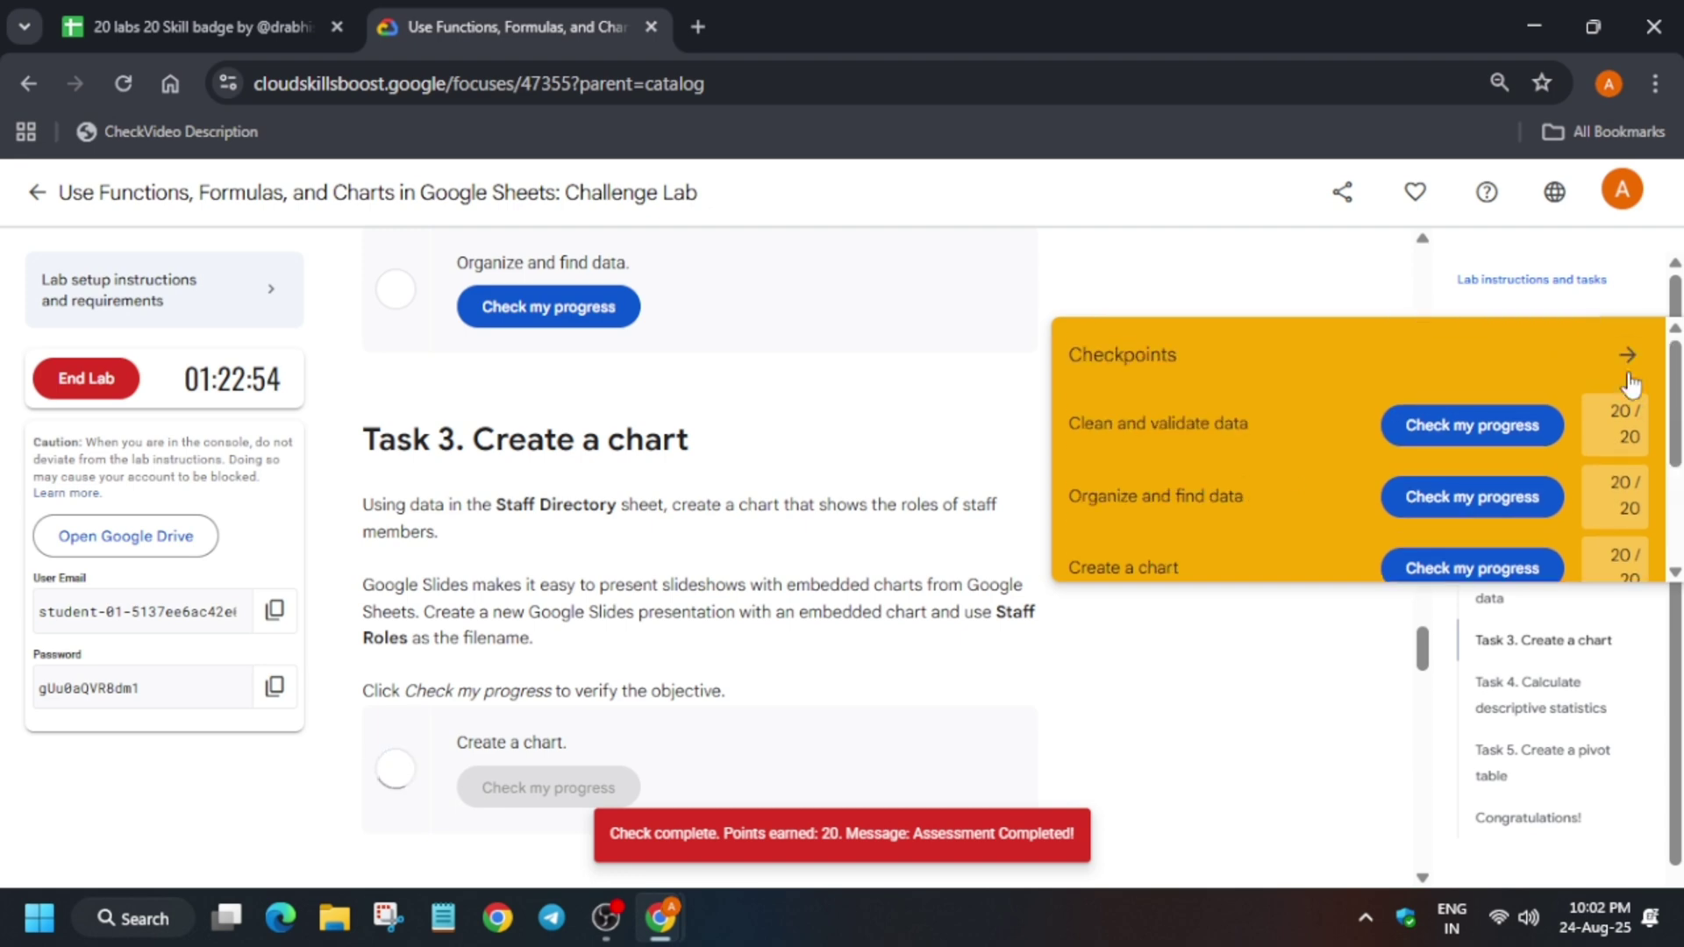
left_click(1627, 355)
scroll(1398, 459, "up", 15)
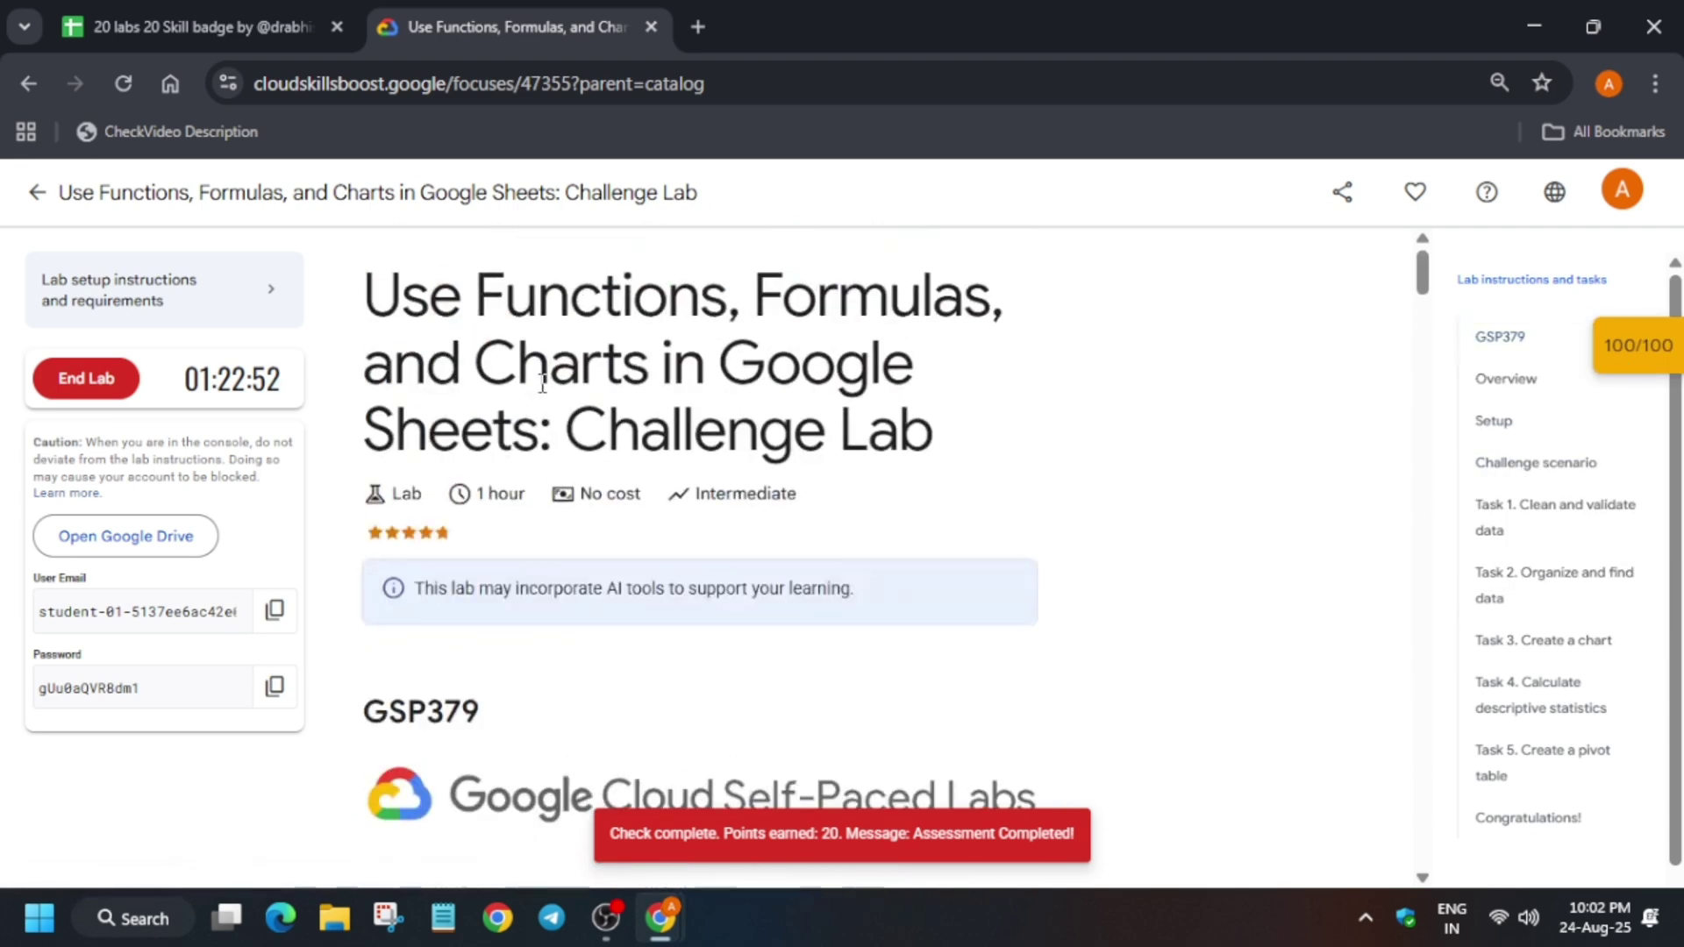
left_click(86, 378)
left_click(1048, 596)
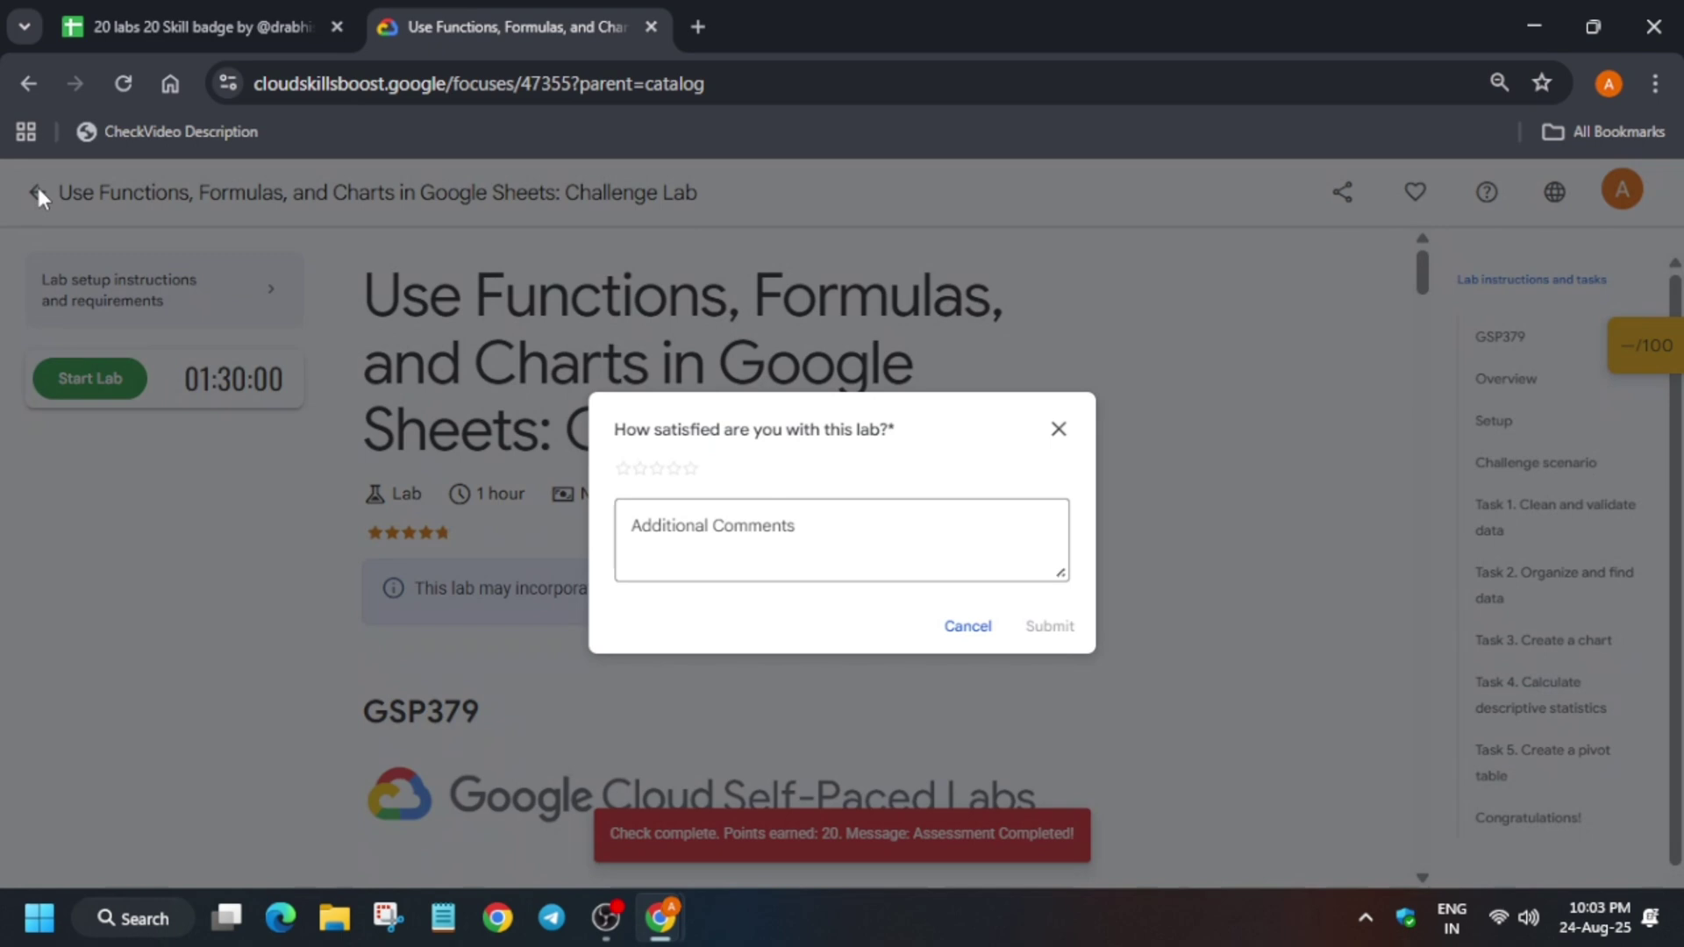
Close the lab rating prompt, return to the course page and scroll through its lab list.
left_click(38, 194)
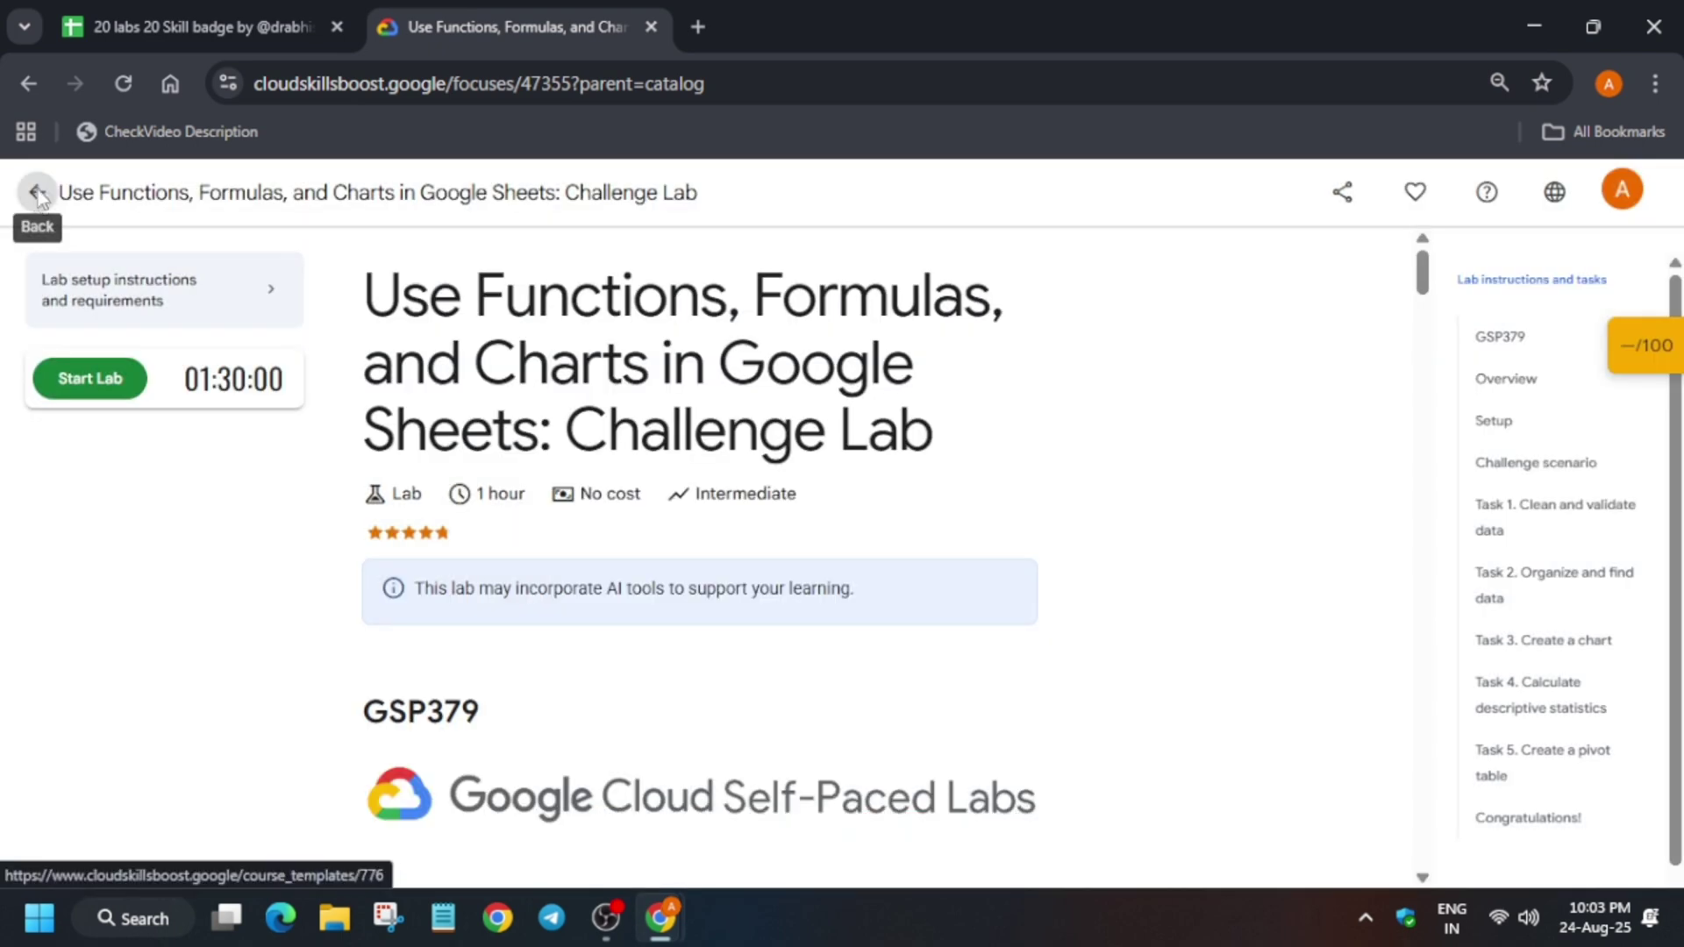
left_click(38, 194)
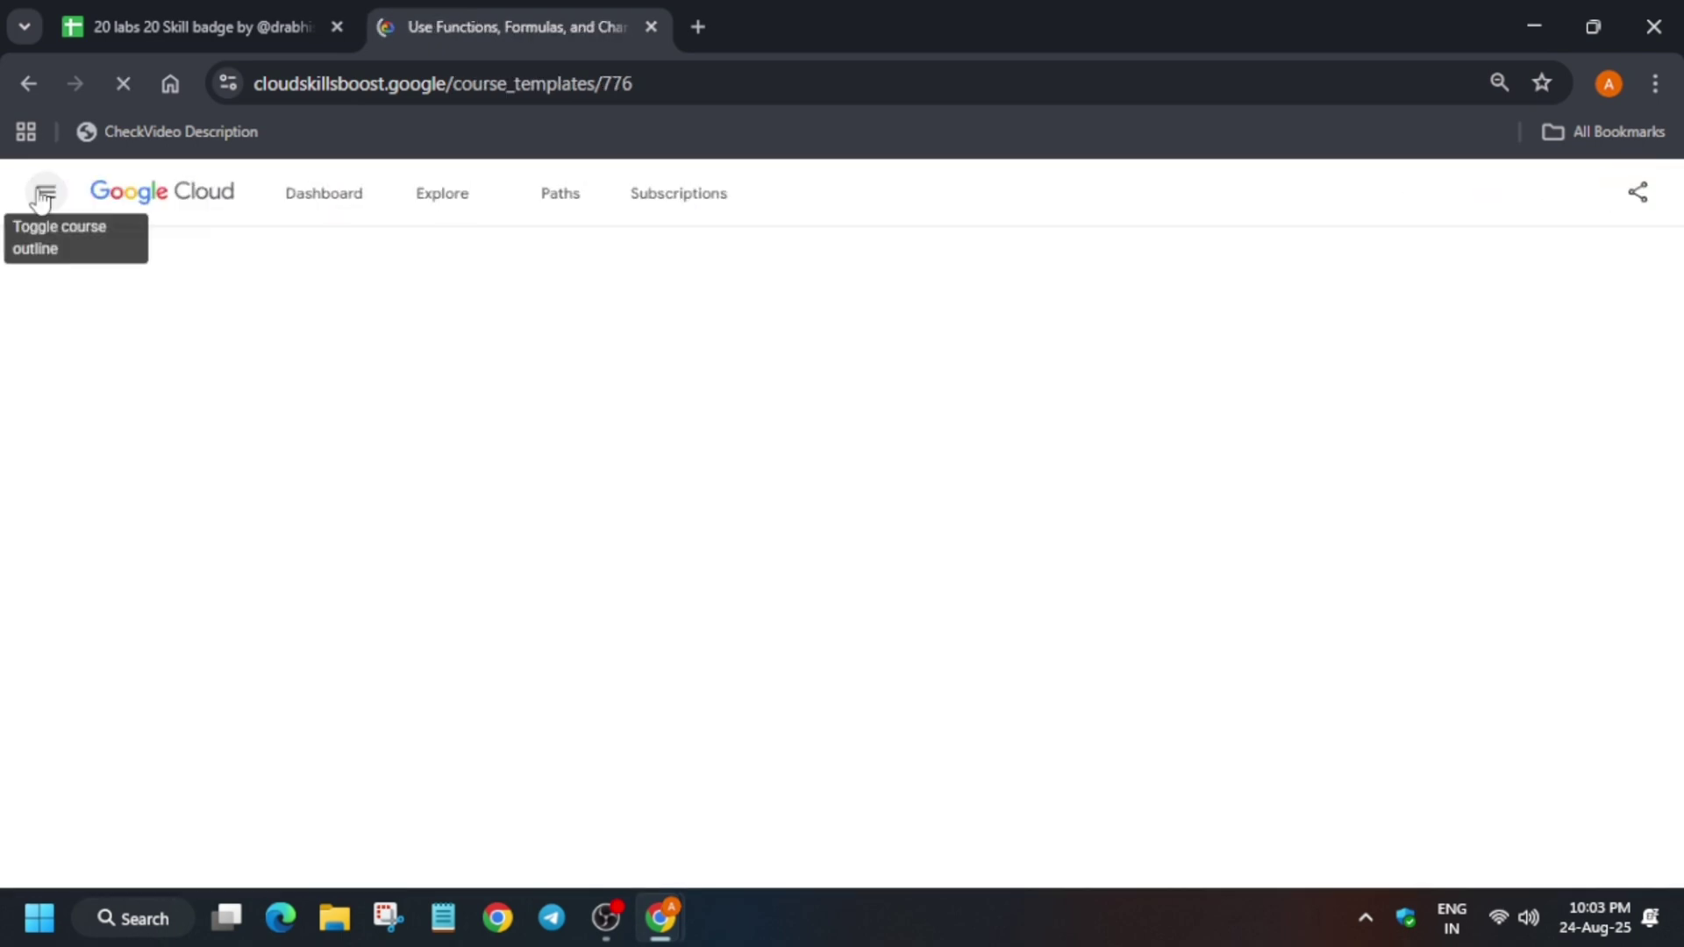
scroll(1228, 572, "down", 10)
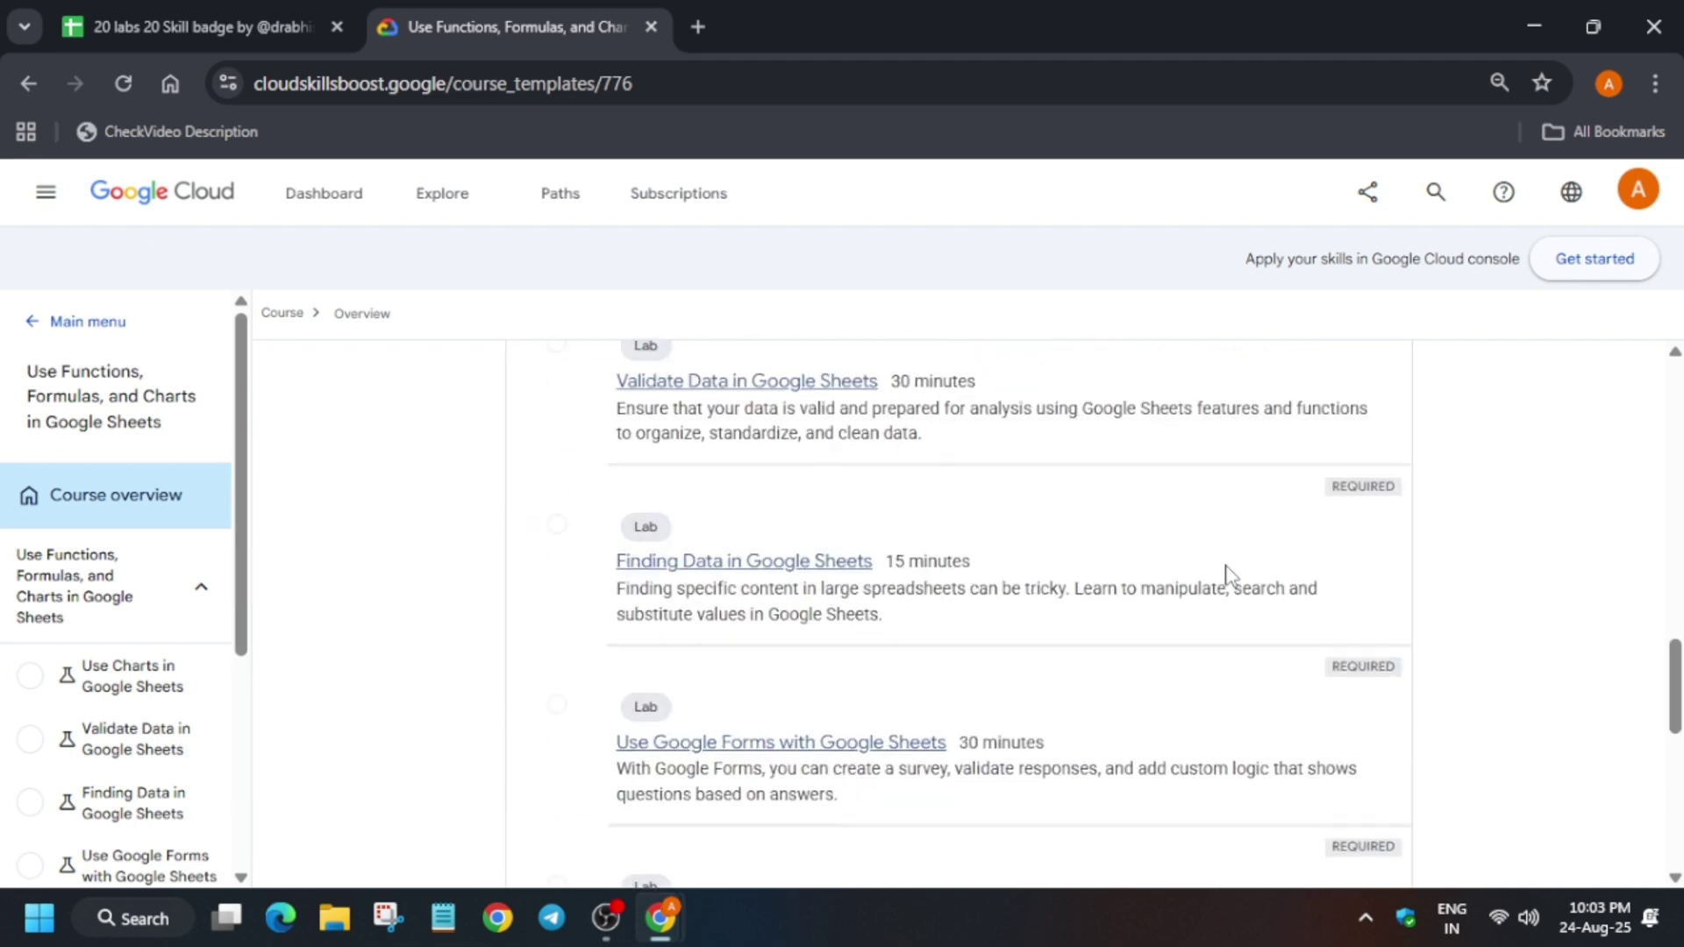
scroll(592, 772, "down", 3)
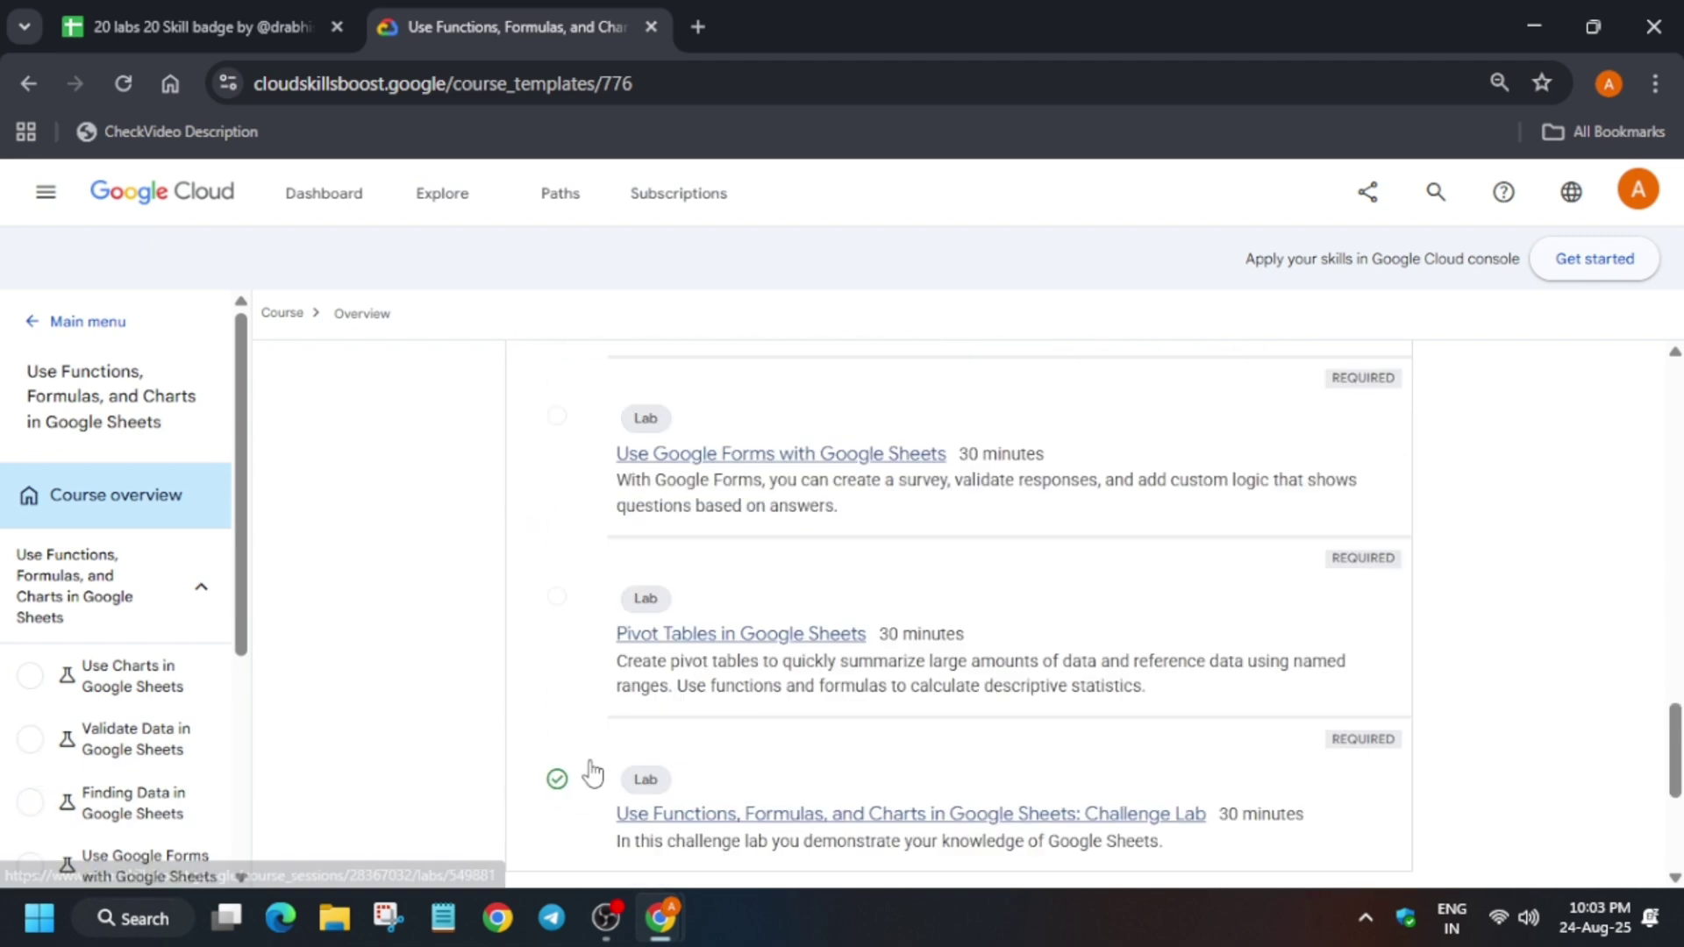
scroll(592, 771, "down", 3)
scroll(590, 760, "up", 18)
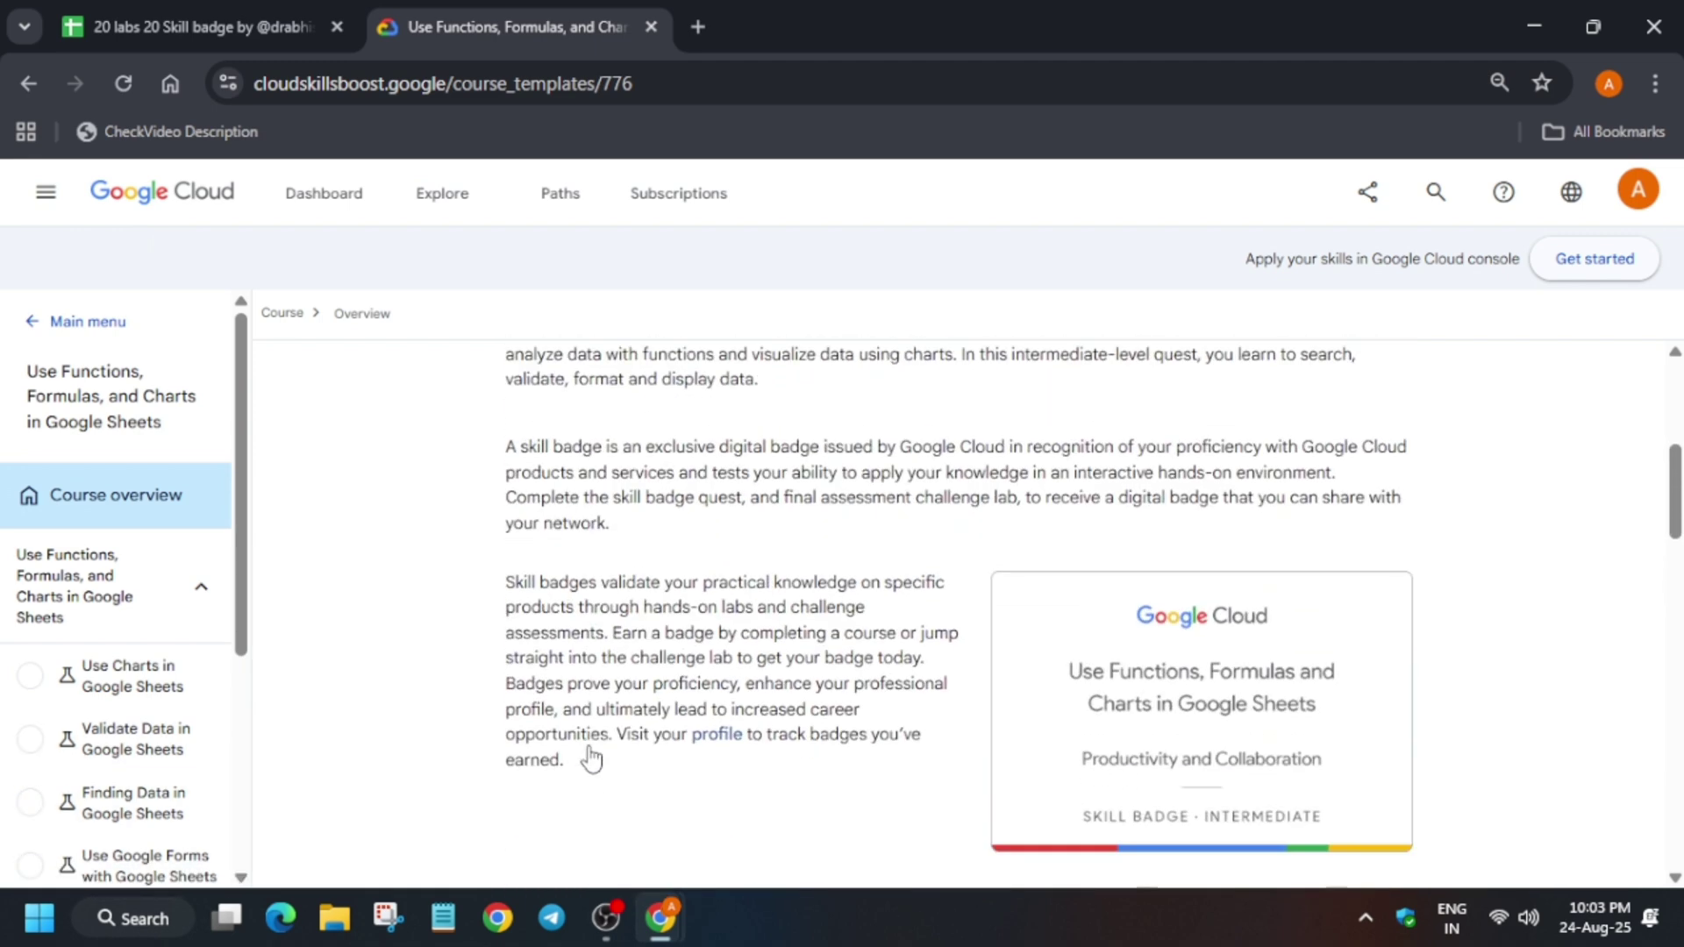
scroll(592, 759, "down", 4)
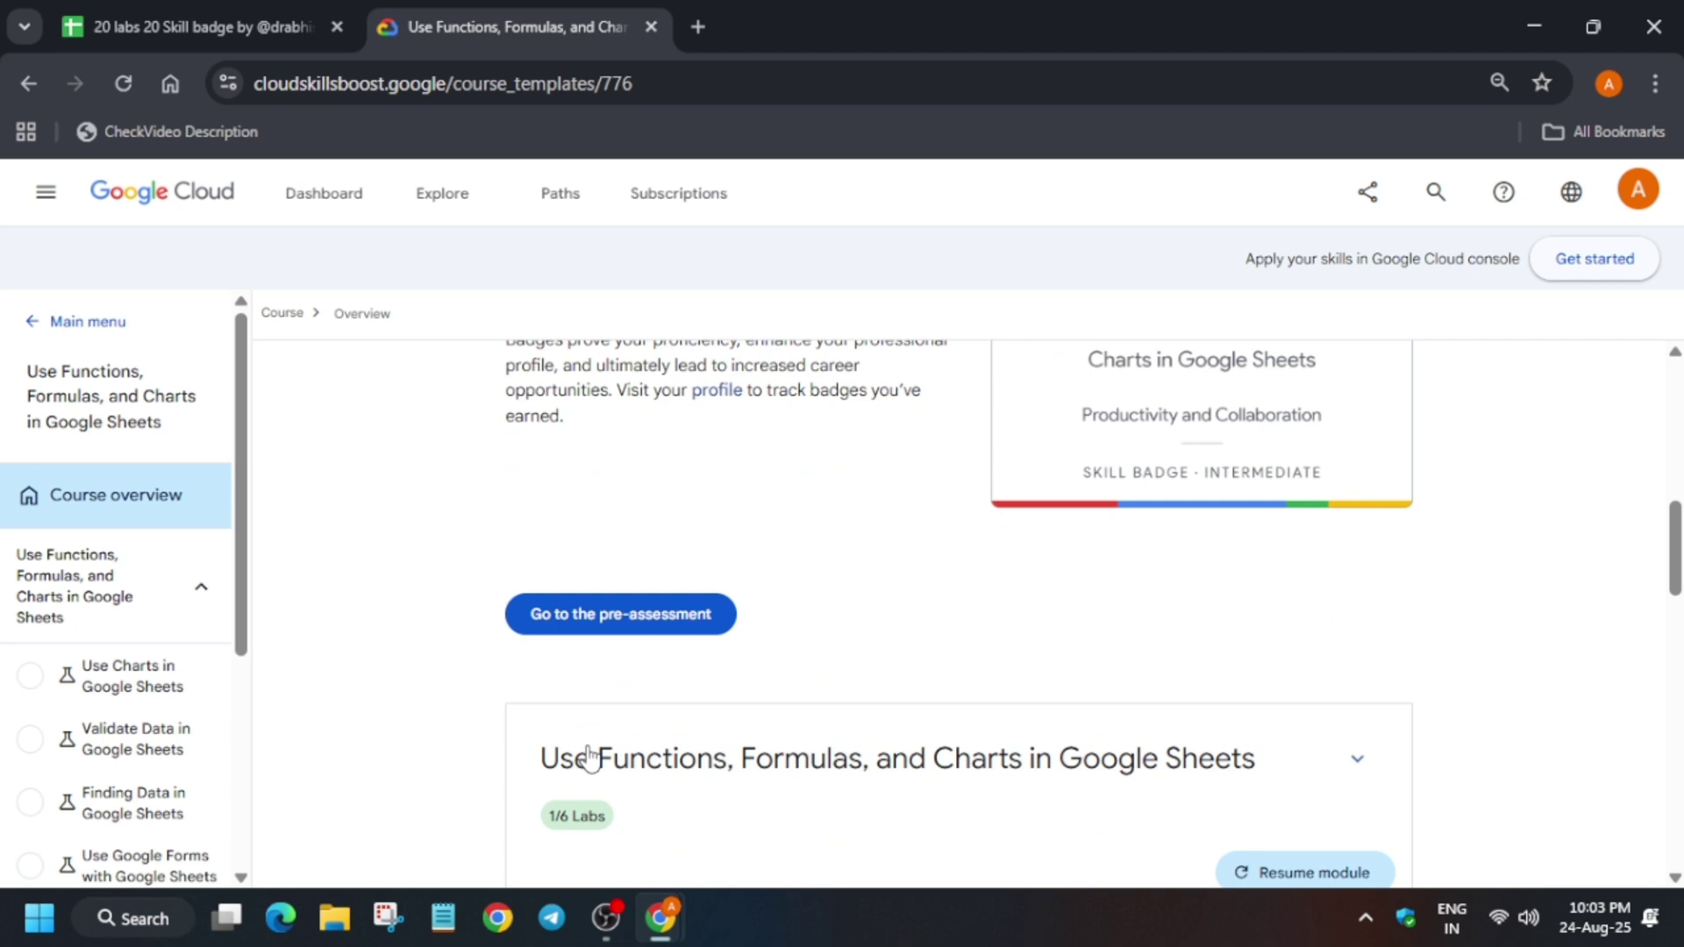
scroll(590, 759, "down", 1)
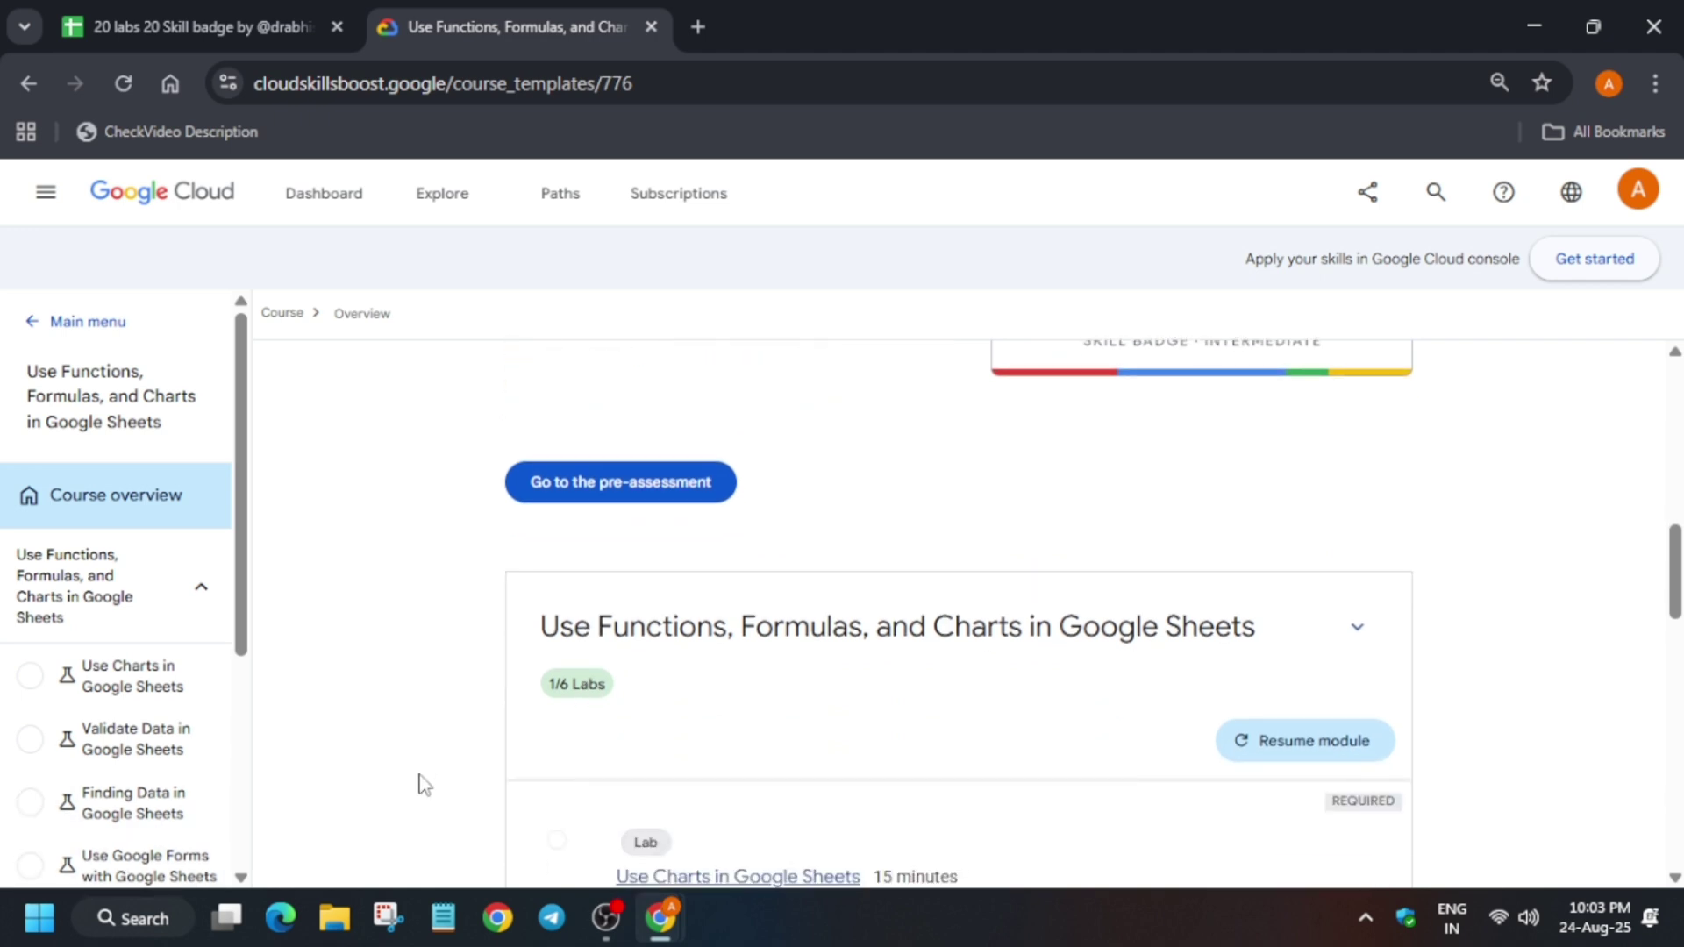
Reload the course page and expand the outline to confirm the challenge lab shows completed (1/6 labs, 16%).
key("F5")
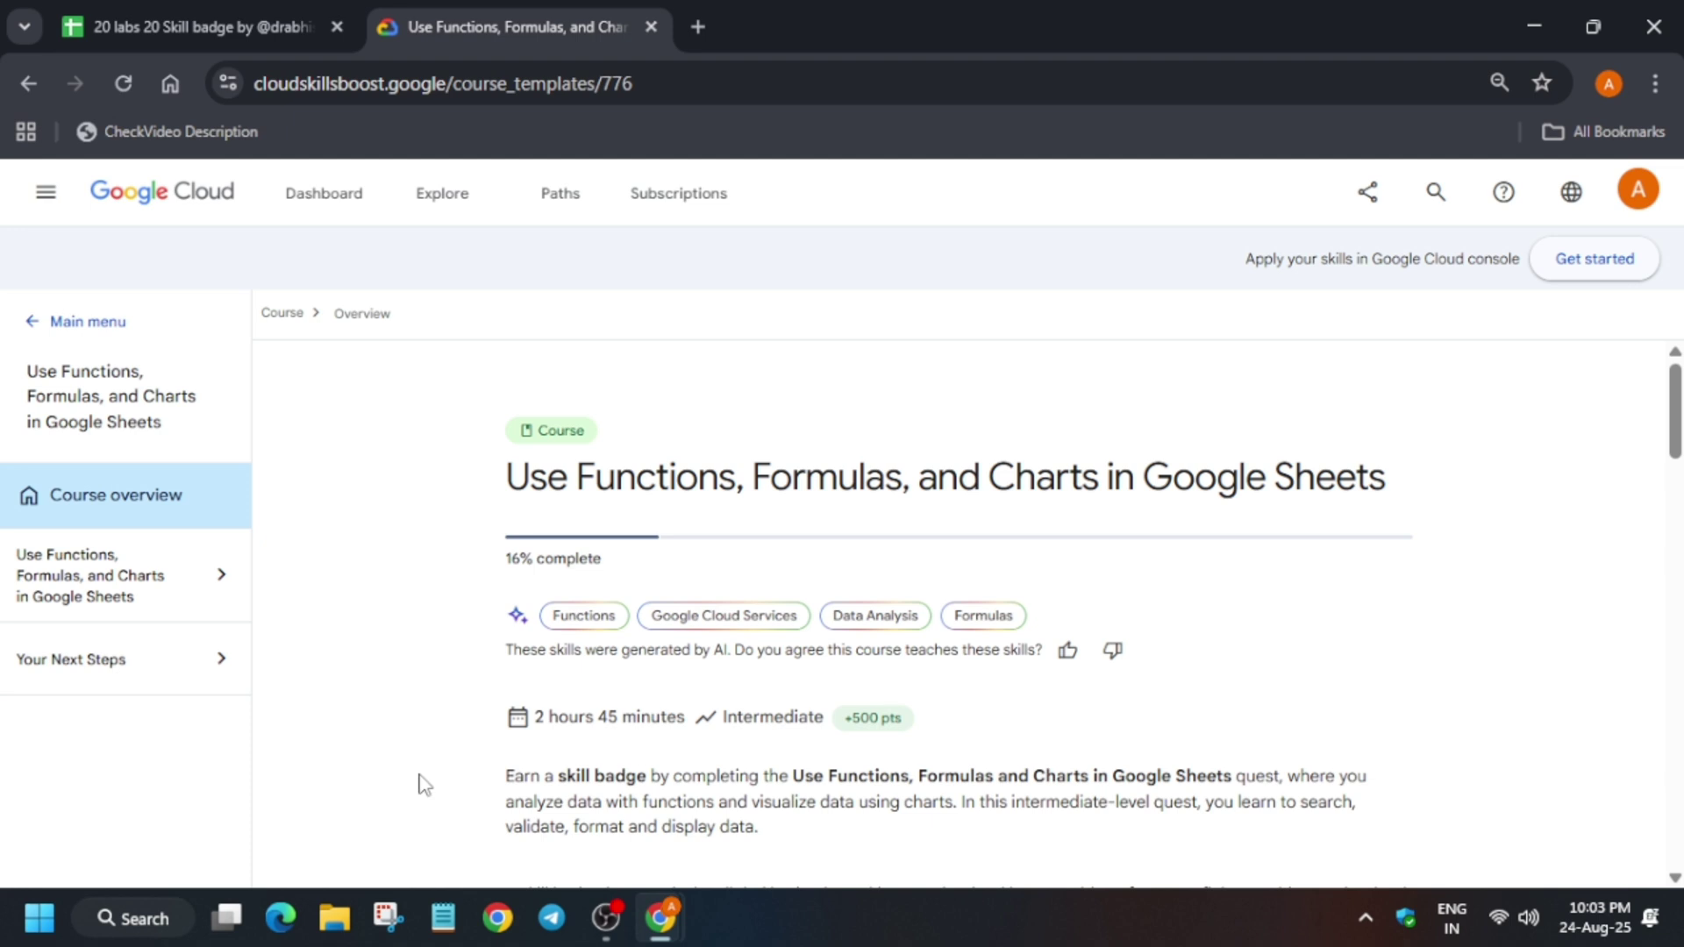
scroll(526, 649, "down", 10)
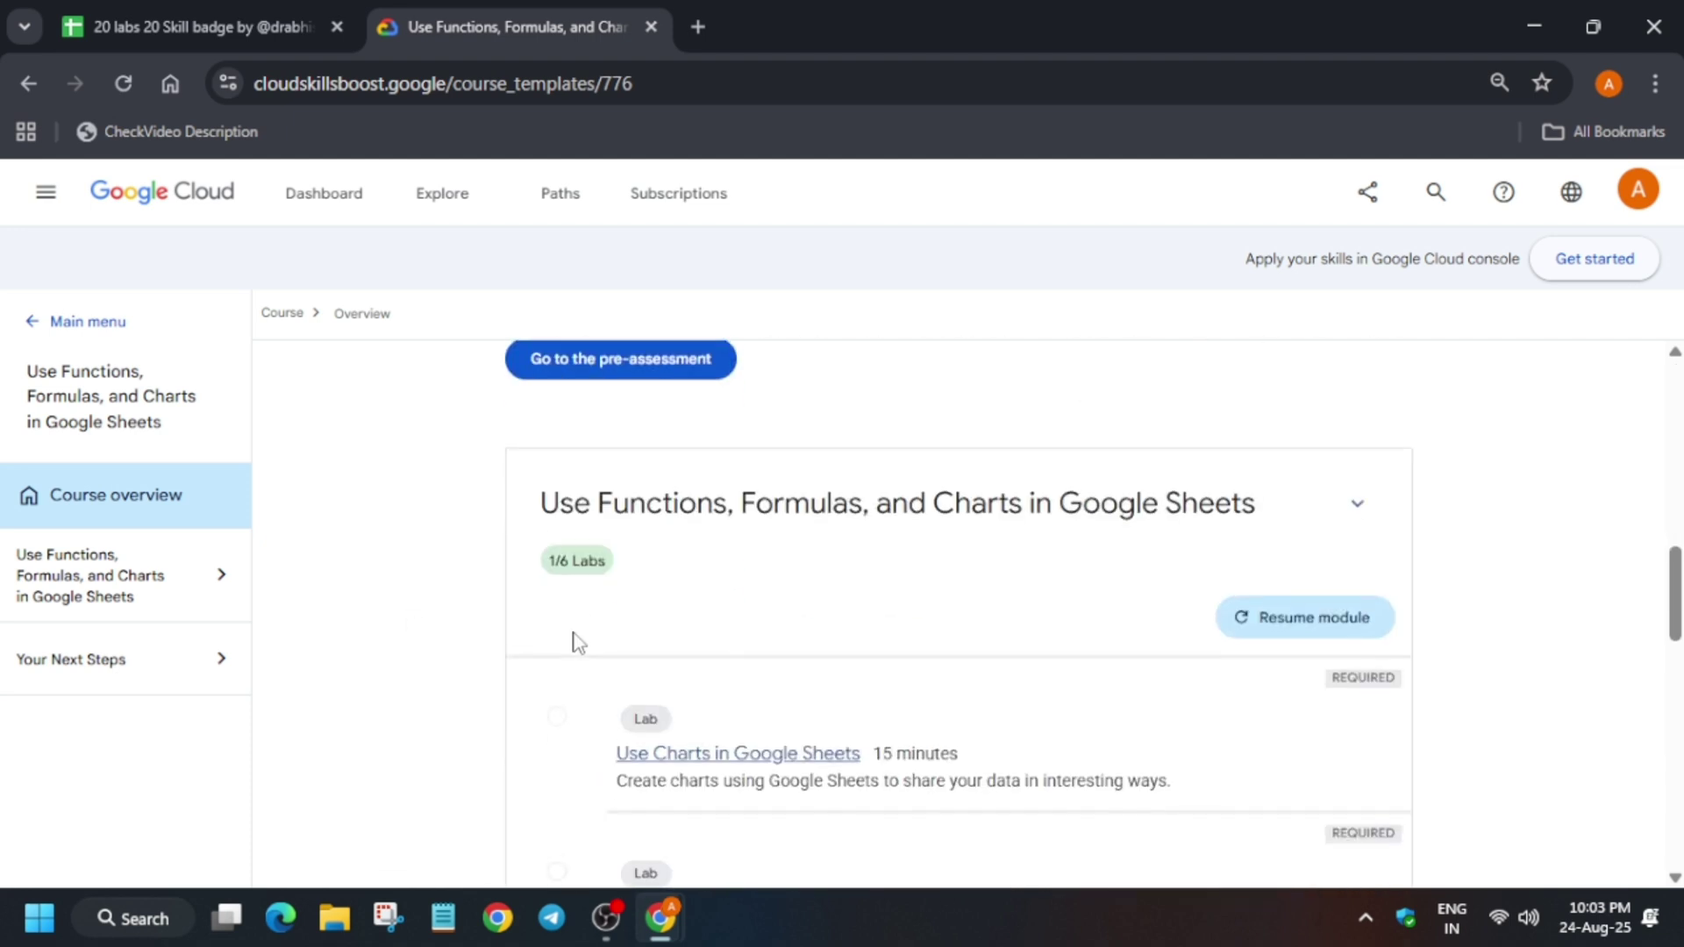
left_click(188, 584)
scroll(105, 702, "down", 4)
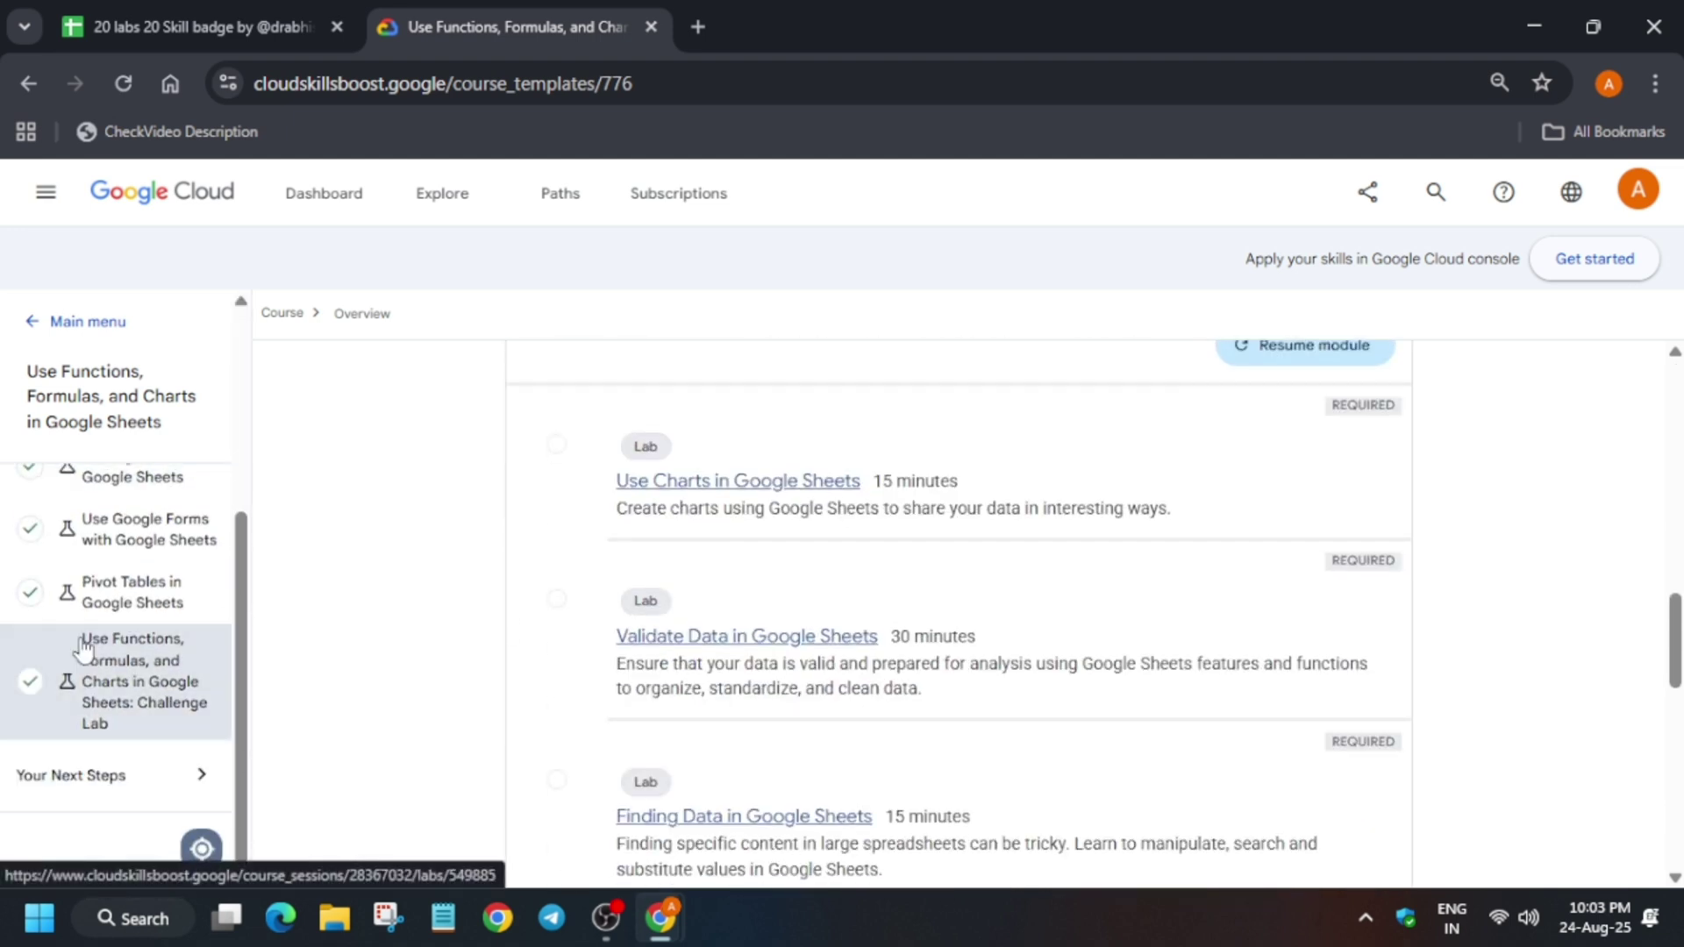
scroll(1188, 639, "up", 6)
left_click(124, 85)
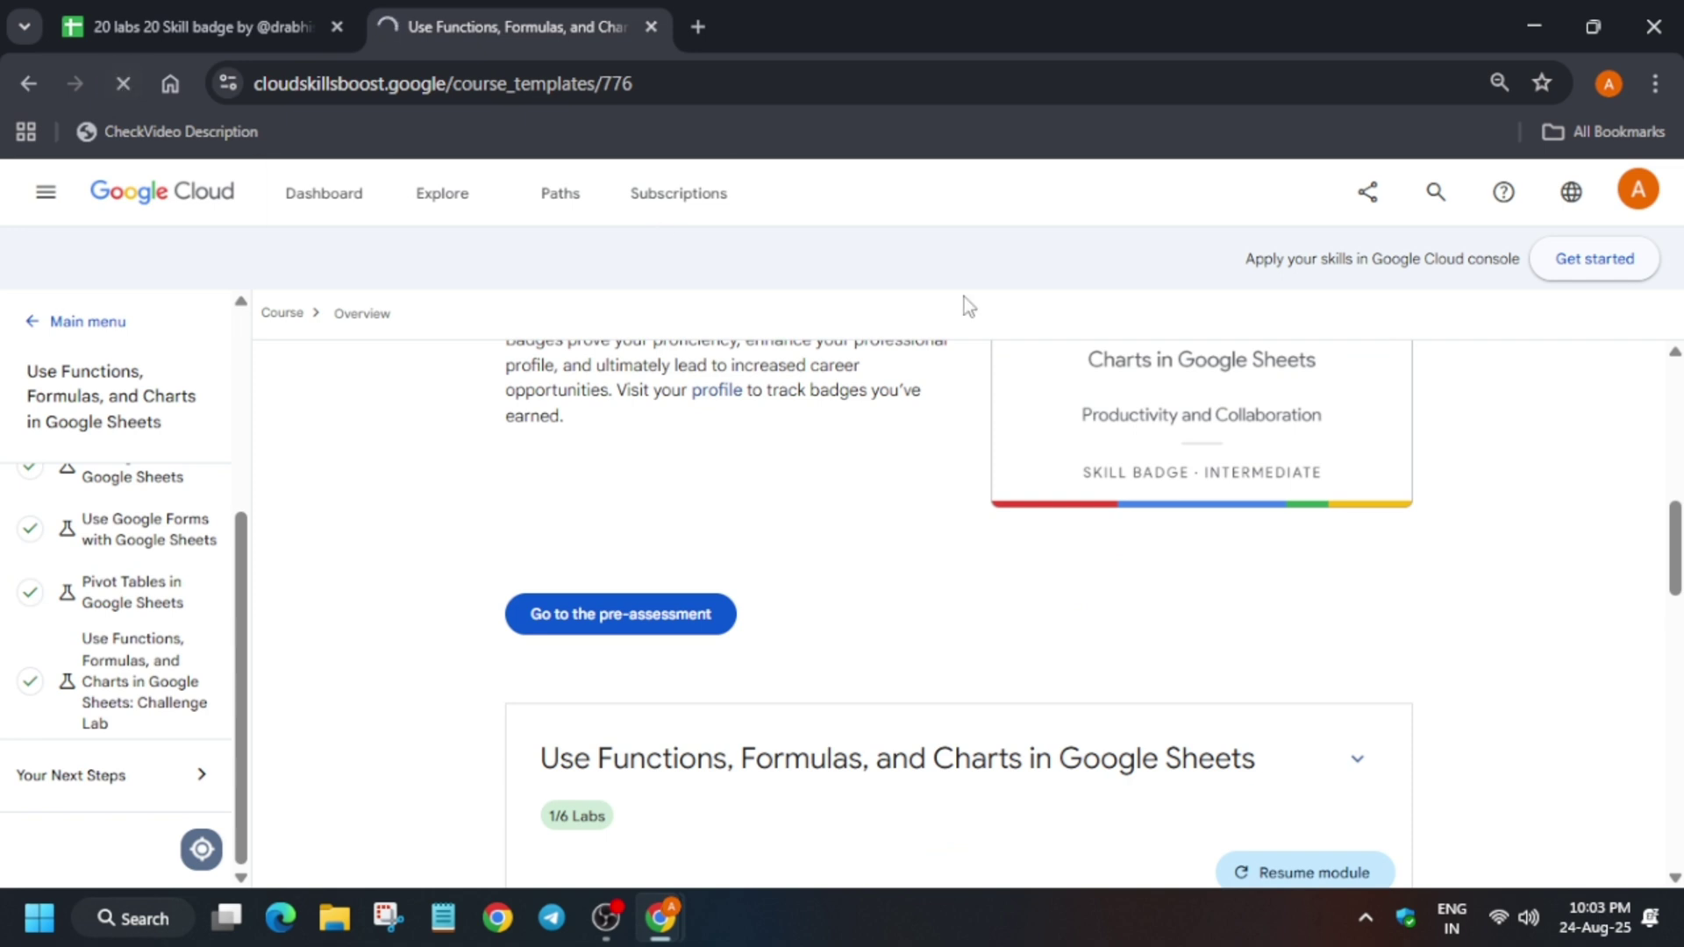